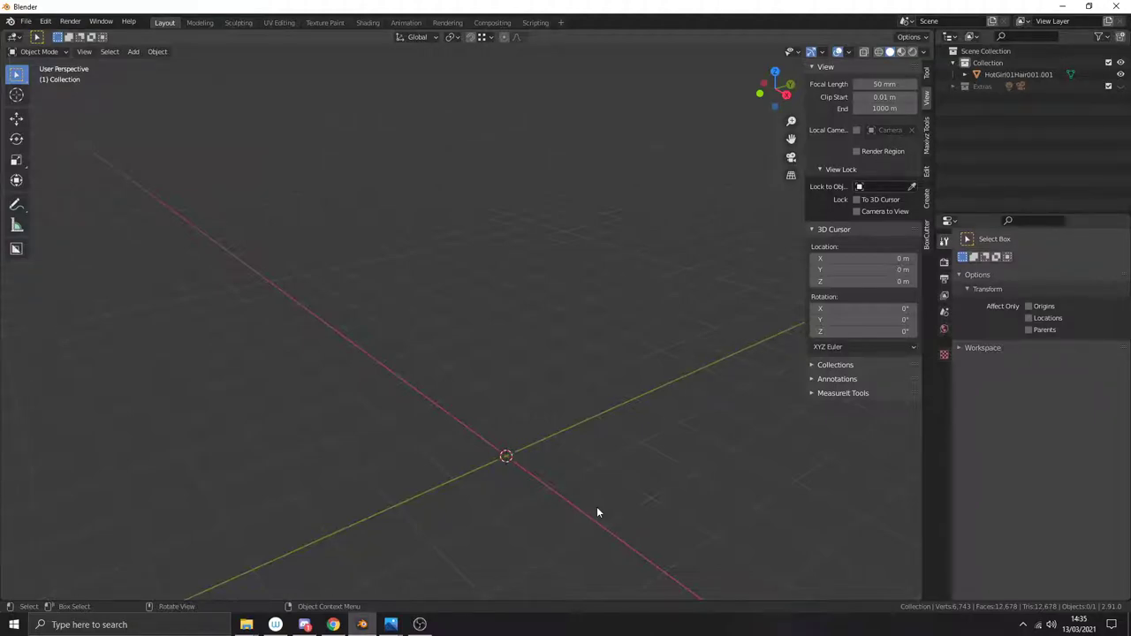
{"action": "scroll", "coordinate": [597, 513], "scroll_direction": "up", "scroll_amount": 1}
{"action": "middle_click_drag", "start_coordinate": [598, 512], "coordinate": [606, 456]}
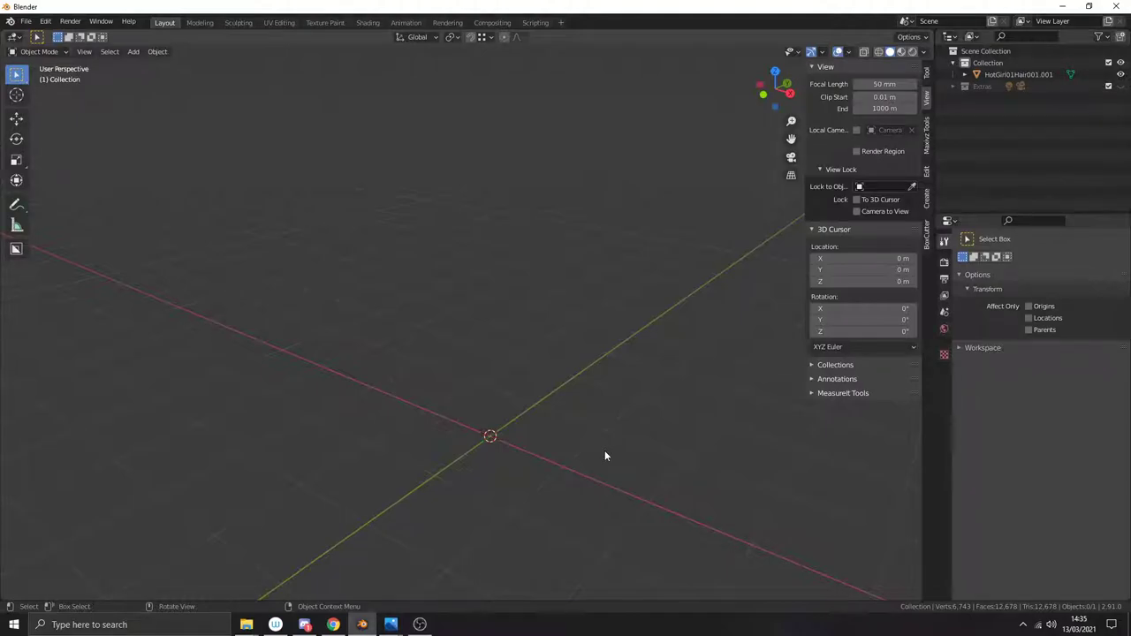
{"action": "middle_click_drag", "start_coordinate": [605, 453], "coordinate": [562, 402]}
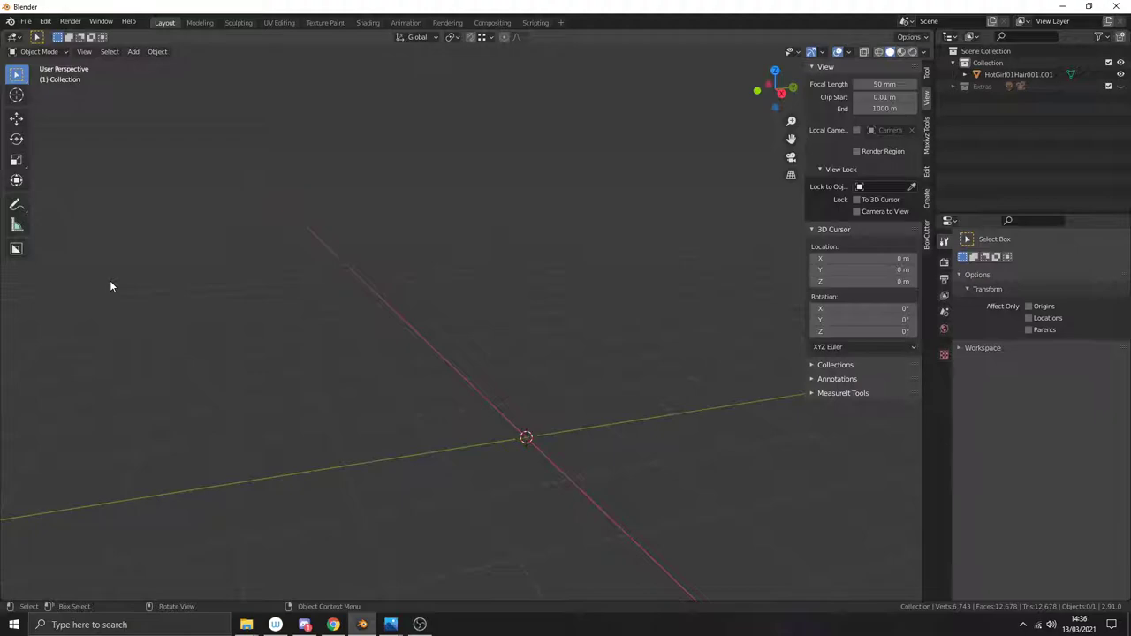
{"action": "left_click", "coordinate": [15, 204]}
{"action": "mouse_move", "coordinate": [152, 302]}
{"action": "left_mouse_down"}
{"action": "mouse_move", "coordinate": [181, 333]}
{"action": "mouse_move", "coordinate": [231, 344]}
{"action": "mouse_move", "coordinate": [282, 335]}
{"action": "mouse_move", "coordinate": [437, 239]}
{"action": "left_mouse_up"}
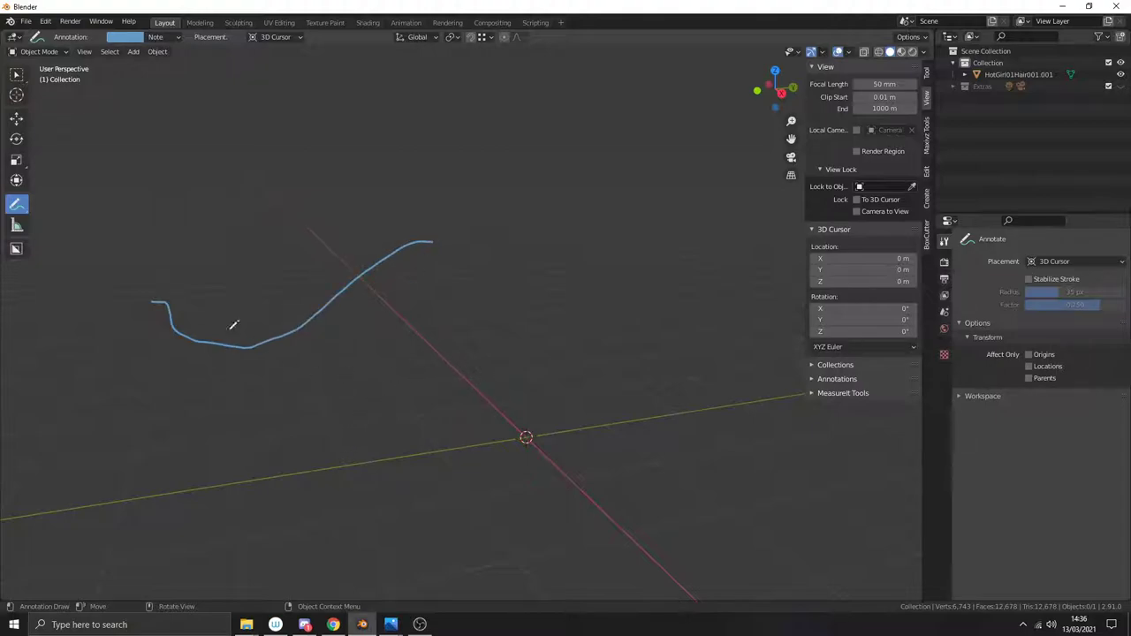
{"action": "key", "text": "ctrl+z"}
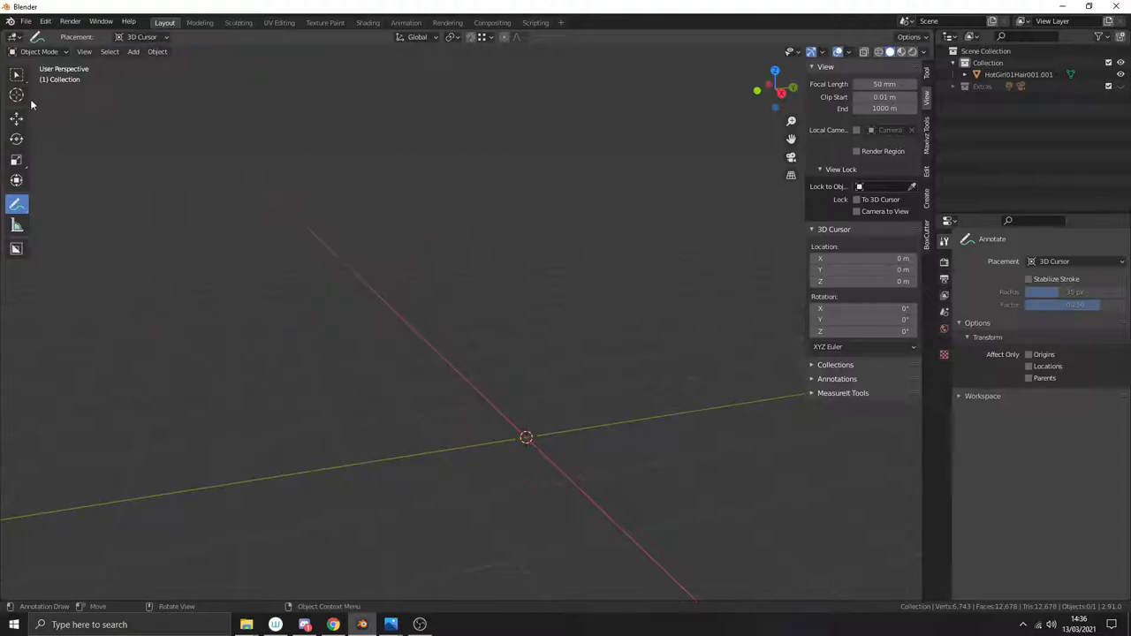
{"action": "left_click", "coordinate": [16, 74]}
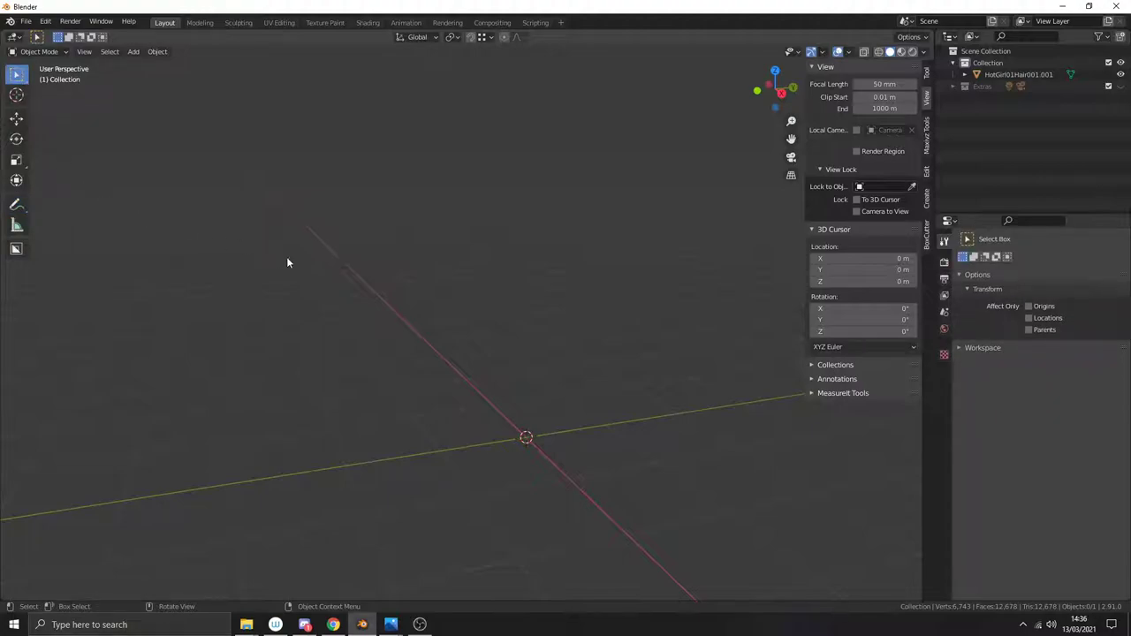
Step: Add a plane mesh at the world origin and enter Edit Mode
{"action": "middle_click_drag", "start_coordinate": [401, 319], "coordinate": [506, 368]}
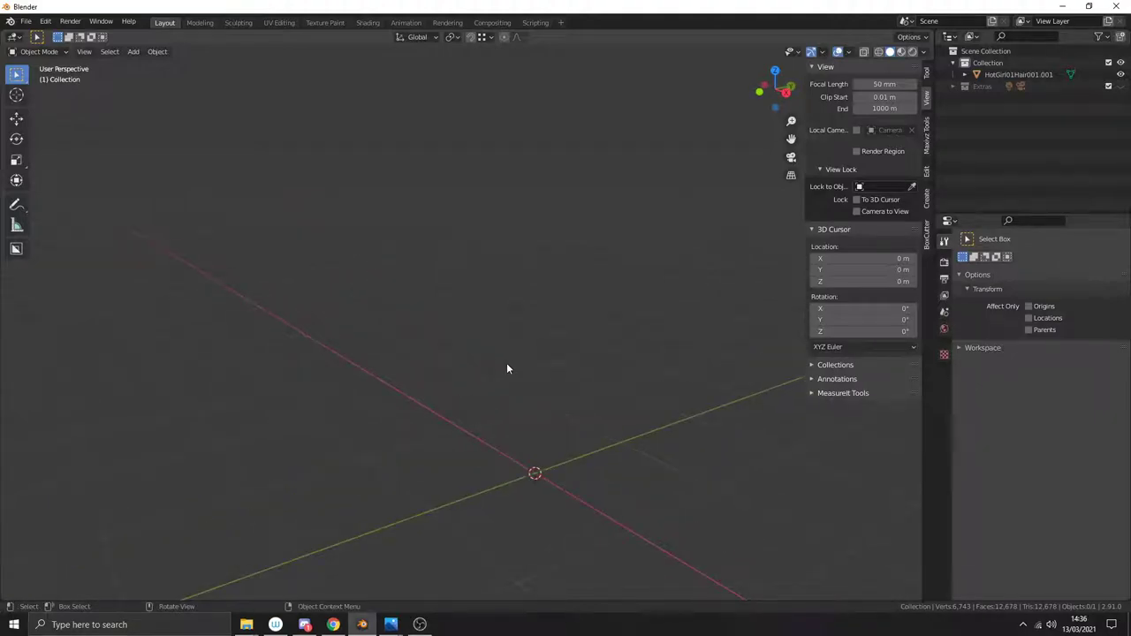
{"action": "middle_click_drag", "start_coordinate": [510, 389], "coordinate": [479, 388]}
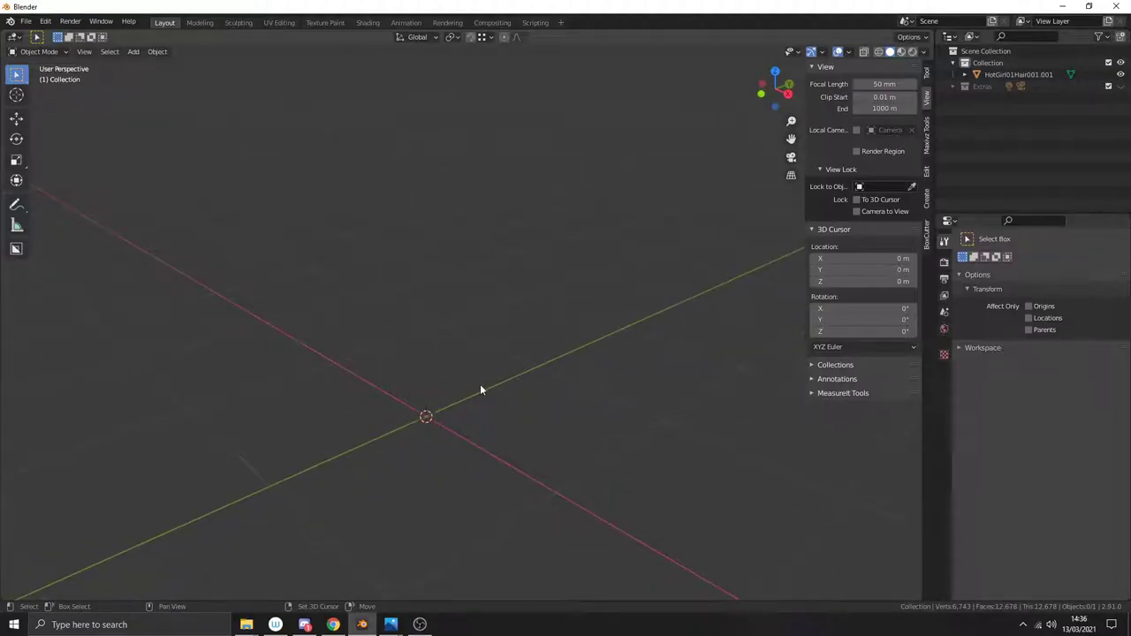
{"action": "key", "text": "shift+a"}
{"action": "mouse_move", "coordinate": [474, 362]}
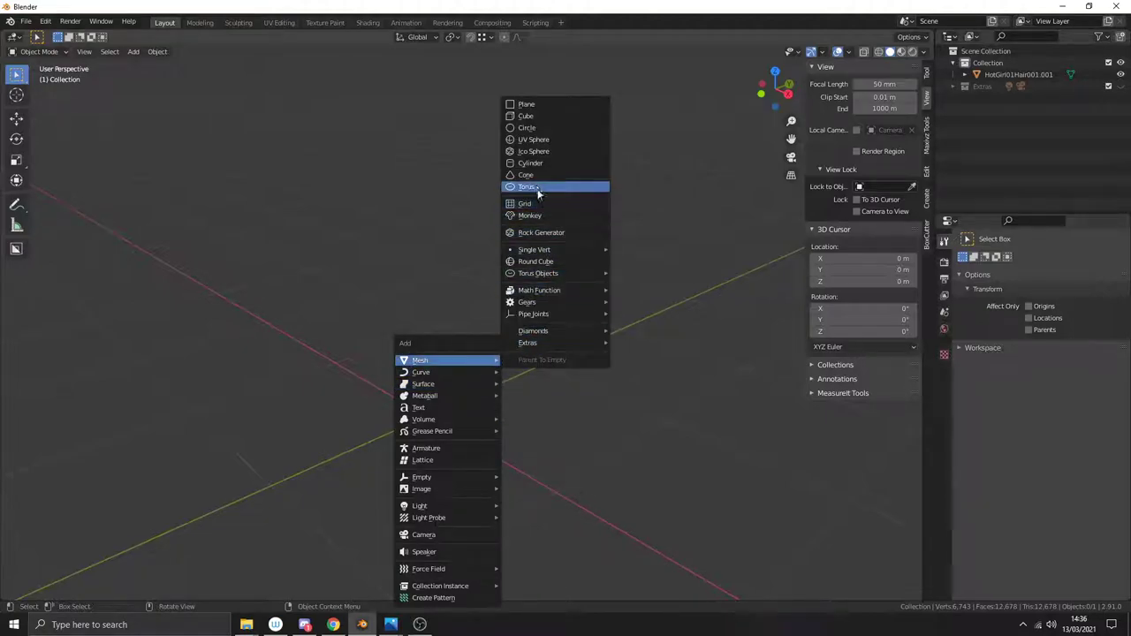
{"action": "left_click", "coordinate": [534, 109]}
{"action": "middle_click_drag", "start_coordinate": [477, 258], "coordinate": [533, 291]}
{"action": "middle_click_drag", "start_coordinate": [526, 334], "coordinate": [580, 350]}
{"action": "key", "text": "Tab"}
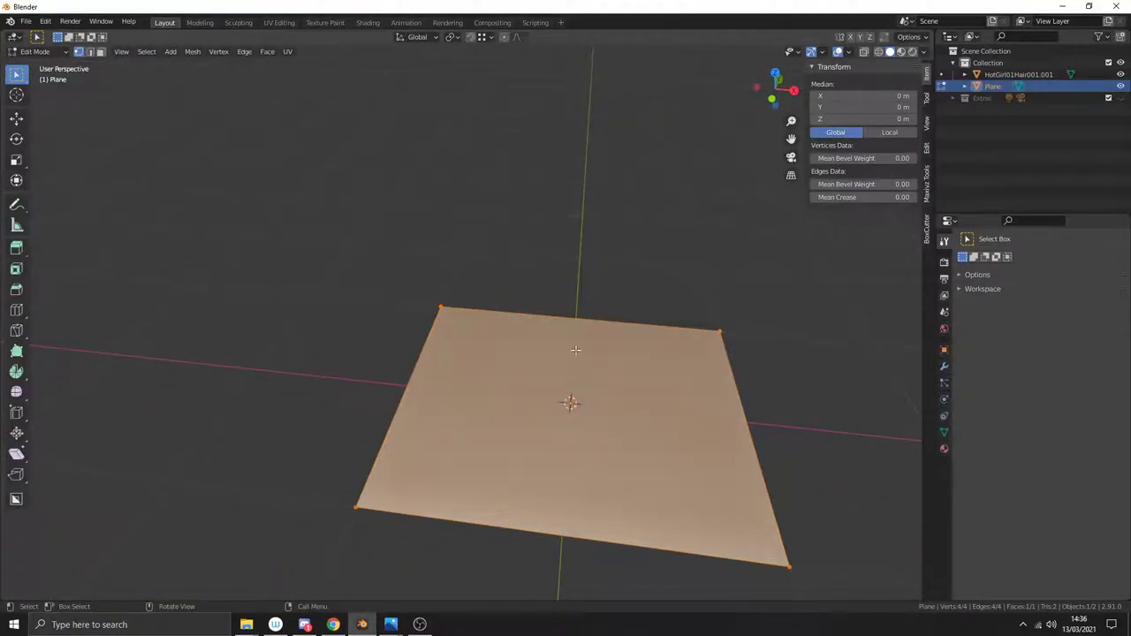
Step: Select the plane's edge on the negative X side and set its median X to 0 m
{"action": "left_click_drag", "start_coordinate": [317, 219], "coordinate": [524, 558]}
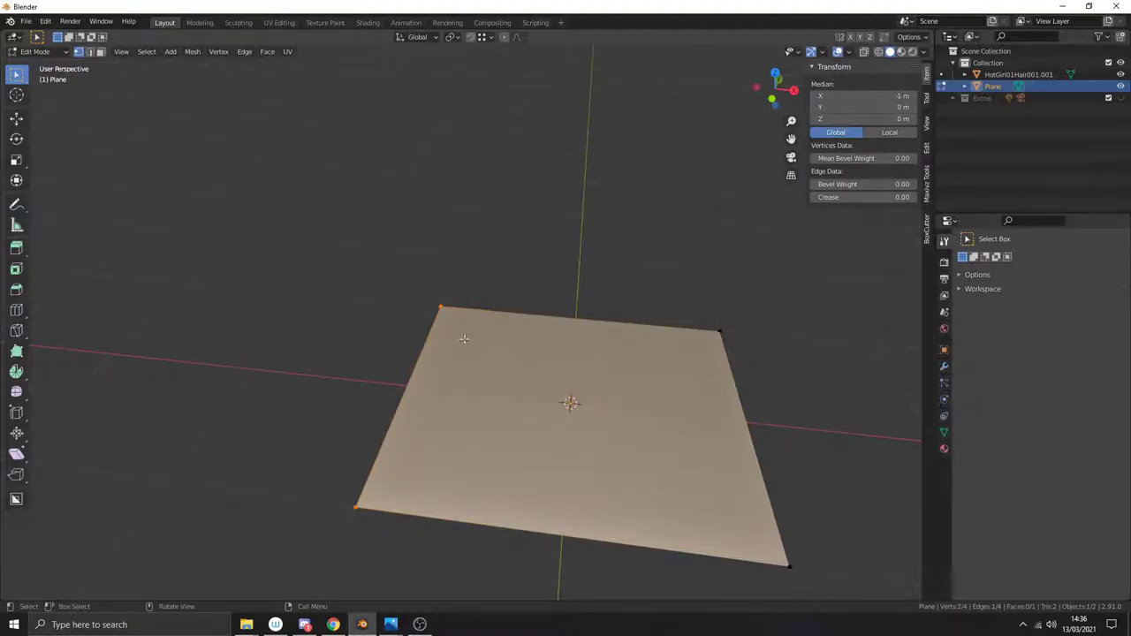
{"action": "left_click", "coordinate": [901, 95]}
{"action": "type", "text": "0"}
{"action": "key", "text": "Return"}
{"action": "left_click_drag", "start_coordinate": [664, 246], "coordinate": [813, 598]}
{"action": "middle_click_drag", "start_coordinate": [808, 512], "coordinate": [744, 480]}
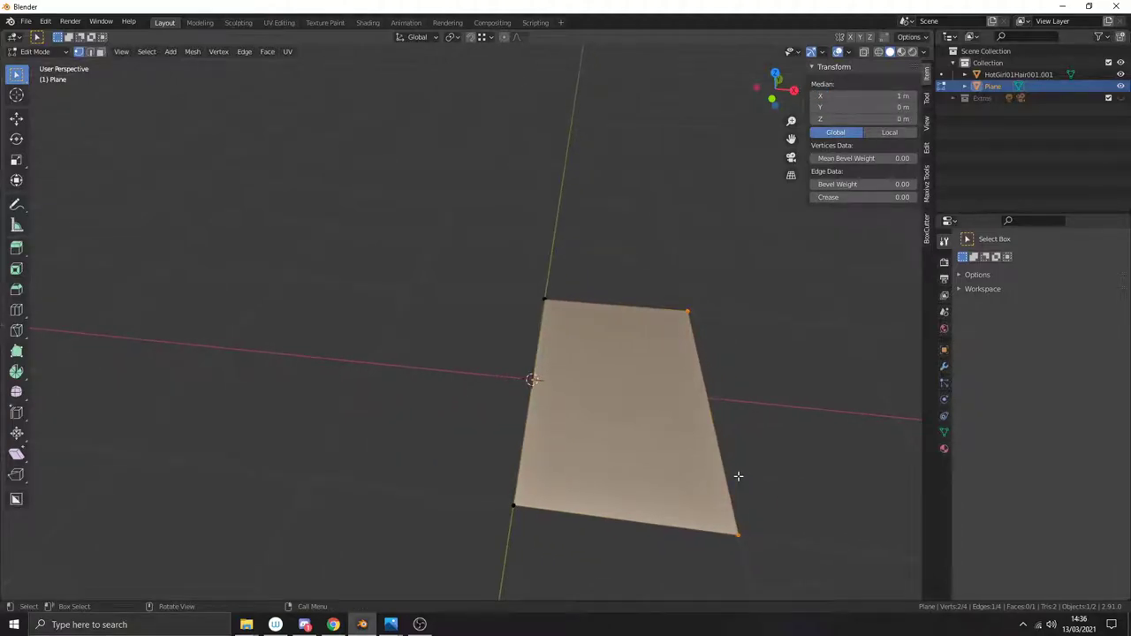
{"action": "key", "text": "g"}
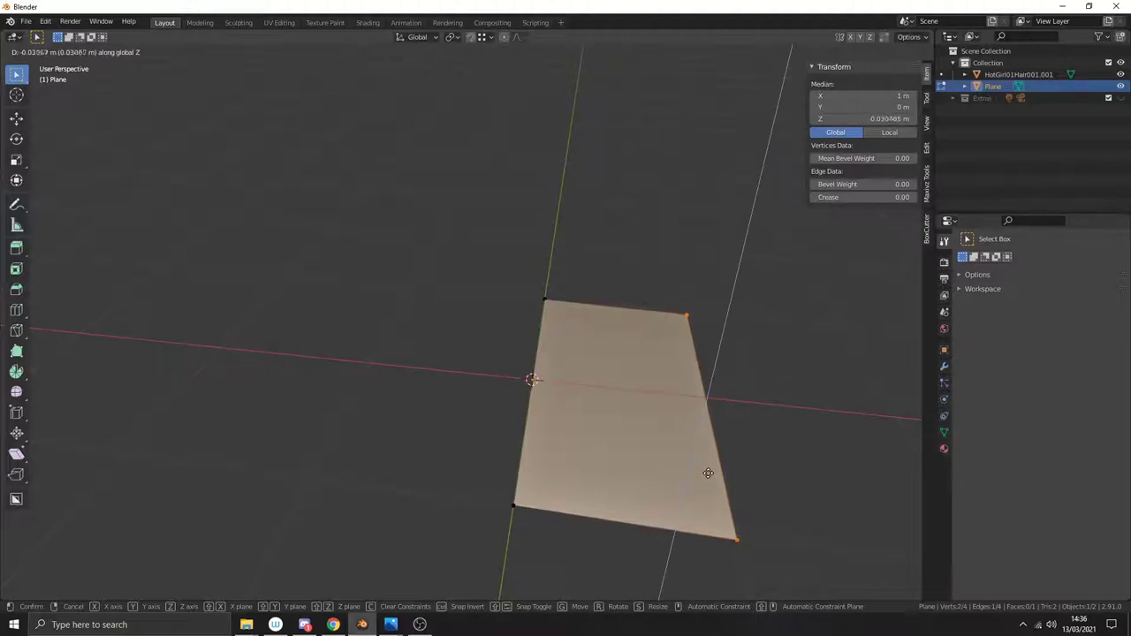
{"action": "right_click", "coordinate": [707, 468]}
{"action": "key", "text": "ctrl+i"}
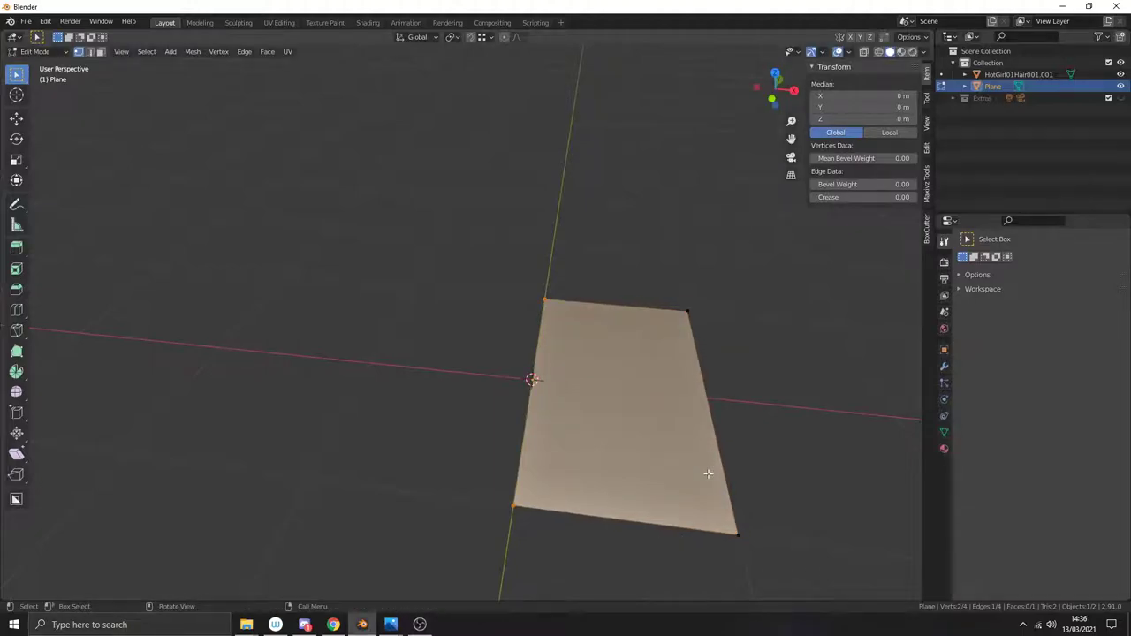
Step: Move the plane's outer edge on the positive X side about -0.92 m along X, narrowing the plane to a thin strip
{"action": "left_click_drag", "start_coordinate": [667, 284], "coordinate": [792, 602]}
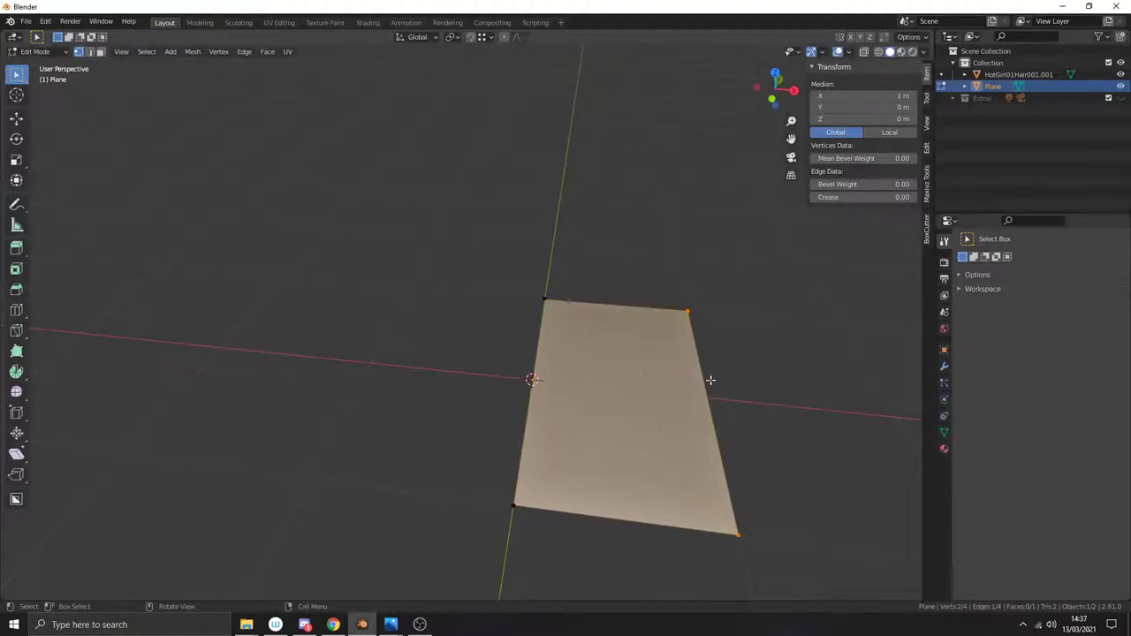
{"action": "key", "text": "h"}
{"action": "right_click", "coordinate": [681, 454]}
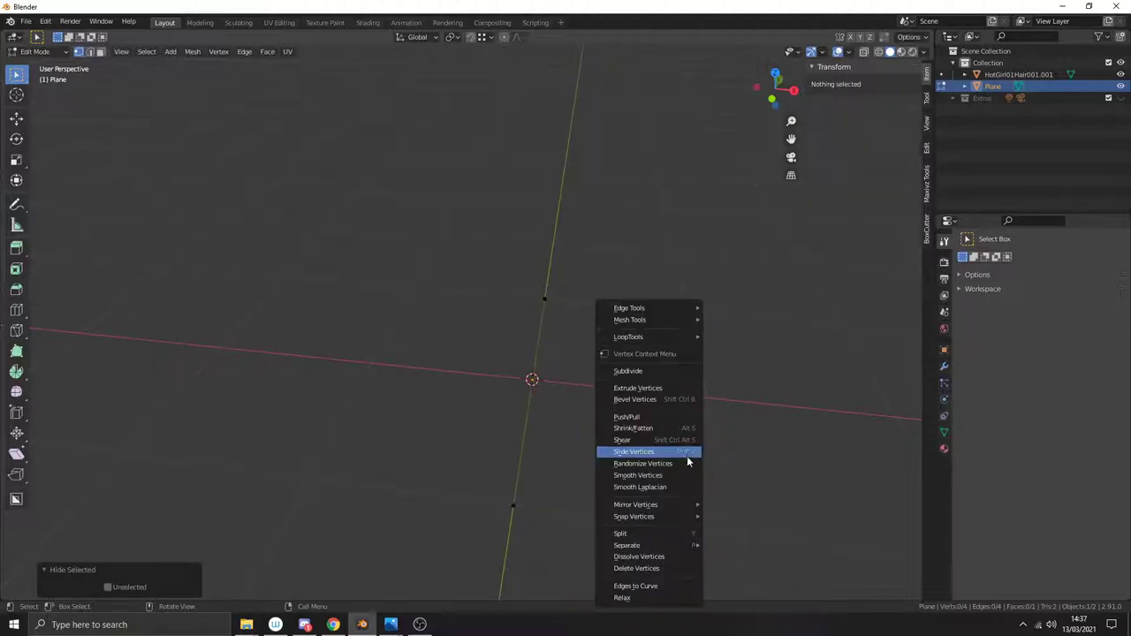
{"action": "key", "text": "ctrl+z"}
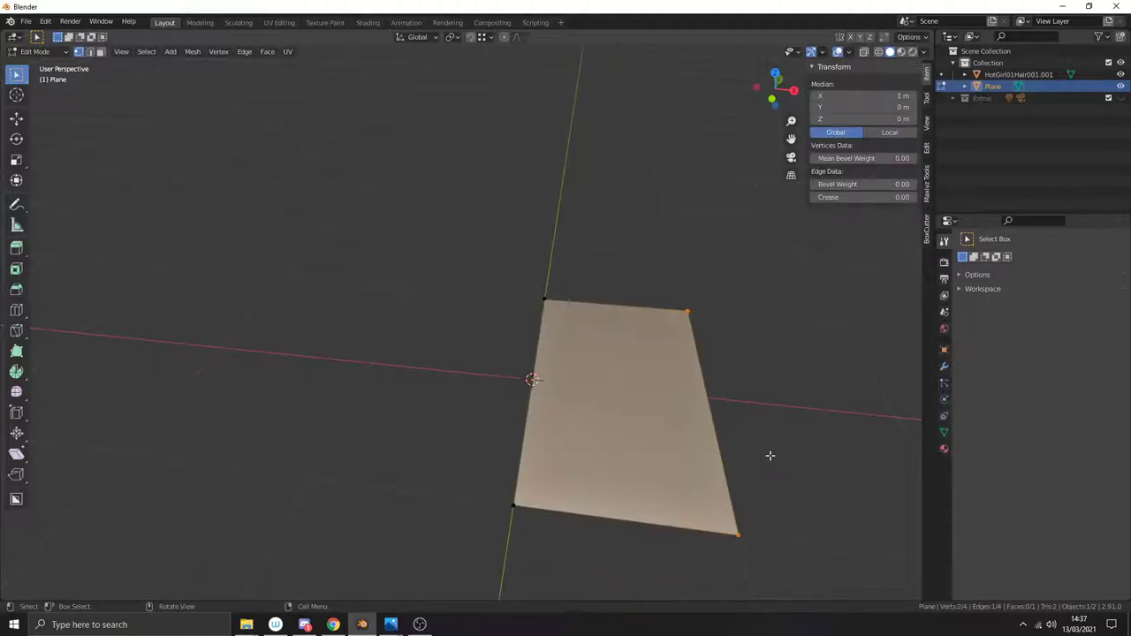
{"action": "key", "text": "g"}
{"action": "key", "text": "x"}
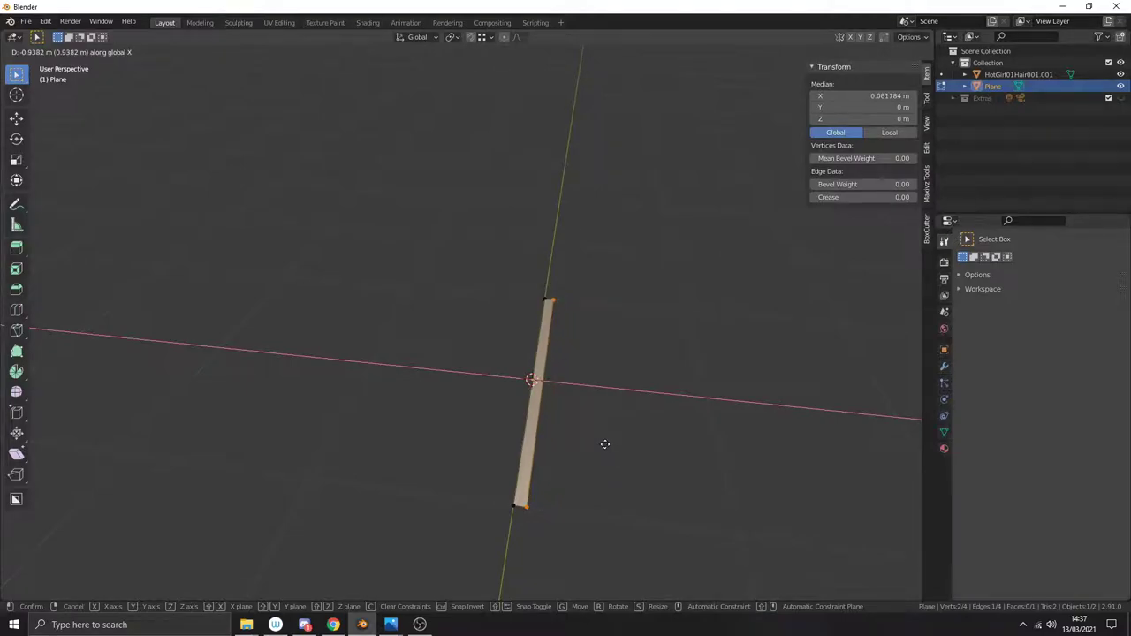
{"action": "left_click", "coordinate": [608, 446]}
{"action": "middle_click_drag", "start_coordinate": [609, 447], "coordinate": [485, 473]}
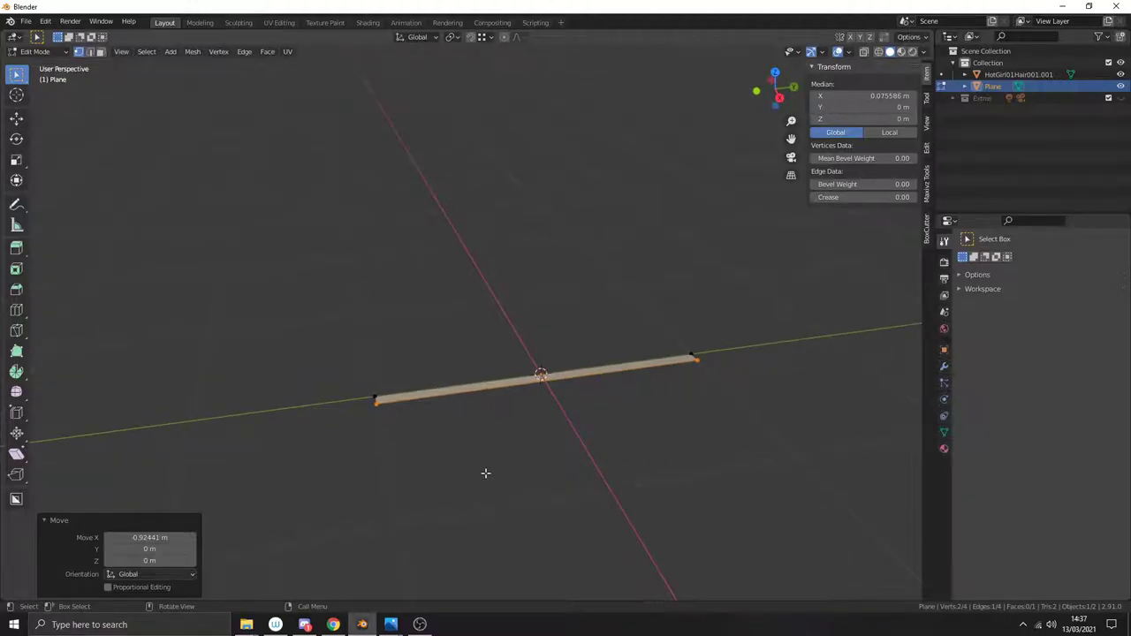
Step: Lengthen the strip by moving its negative Y end about -0.55 m along Y
{"action": "left_click_drag", "start_coordinate": [484, 447], "coordinate": [368, 359]}
{"action": "middle_click_drag", "start_coordinate": [368, 359], "coordinate": [374, 412]}
{"action": "key", "text": "g"}
{"action": "key", "text": "y"}
{"action": "left_click", "coordinate": [303, 407]}
{"action": "mouse_move", "coordinate": [304, 407]}
{"action": "middle_mouse_down"}
{"action": "mouse_move", "coordinate": [374, 384]}
{"action": "mouse_move", "coordinate": [303, 397]}
{"action": "middle_mouse_up"}
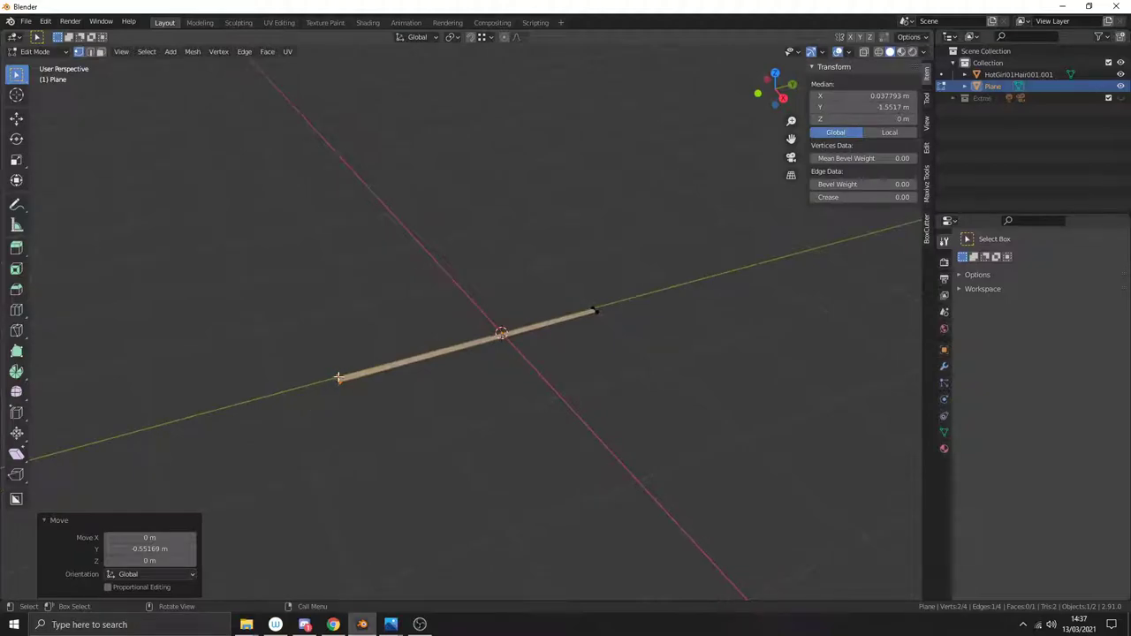
Step: Select the strip's positive Y end and set its median Y to 0 m
{"action": "middle_click_drag", "start_coordinate": [599, 312], "coordinate": [590, 313]}
{"action": "left_click", "coordinate": [604, 325]}
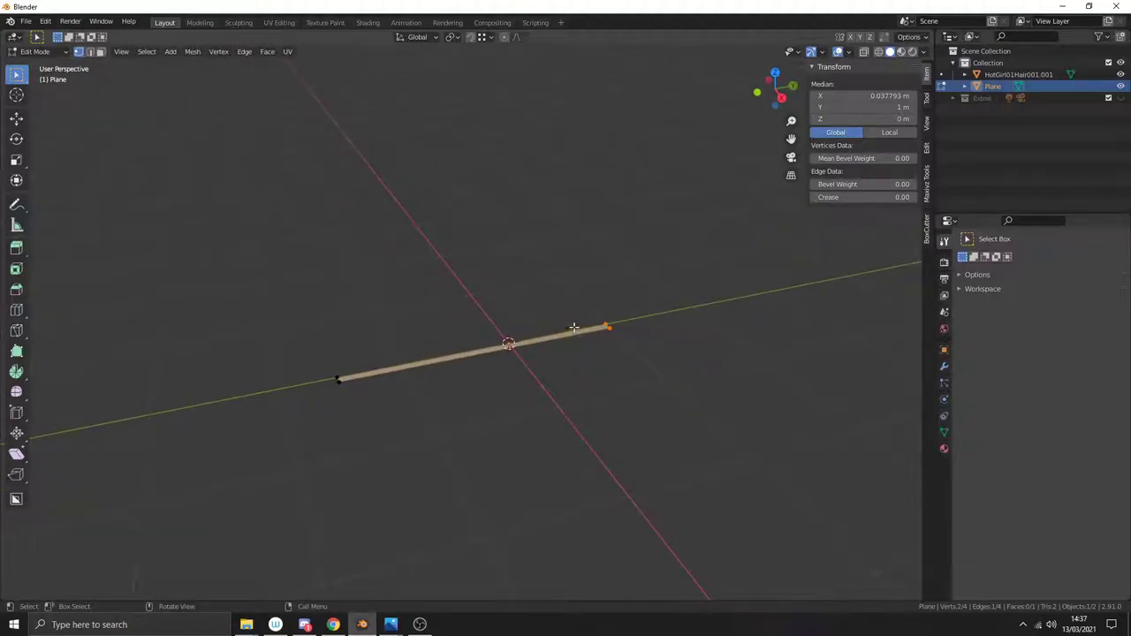
{"action": "middle_click_drag", "start_coordinate": [504, 351], "coordinate": [543, 331]}
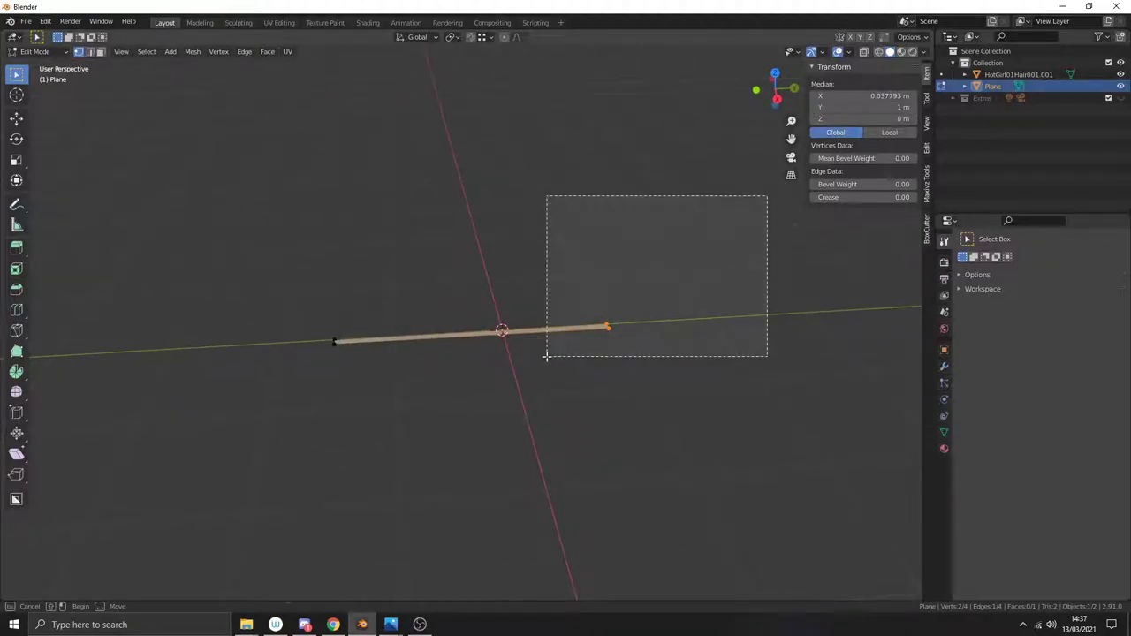
{"action": "left_click", "coordinate": [875, 107]}
{"action": "type", "text": "0"}
{"action": "key", "text": "Return"}
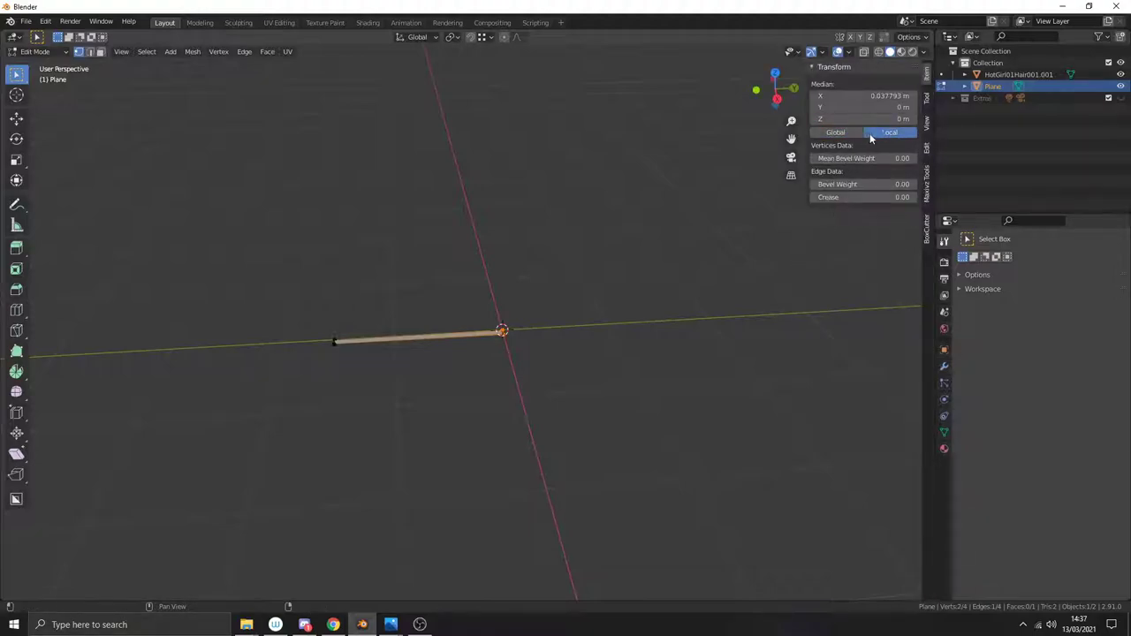
Step: Raise the whole strip along Z to a height of about 2.29 m
{"action": "middle_click_drag", "start_coordinate": [411, 403], "coordinate": [334, 348]}
{"action": "key", "text": "a"}
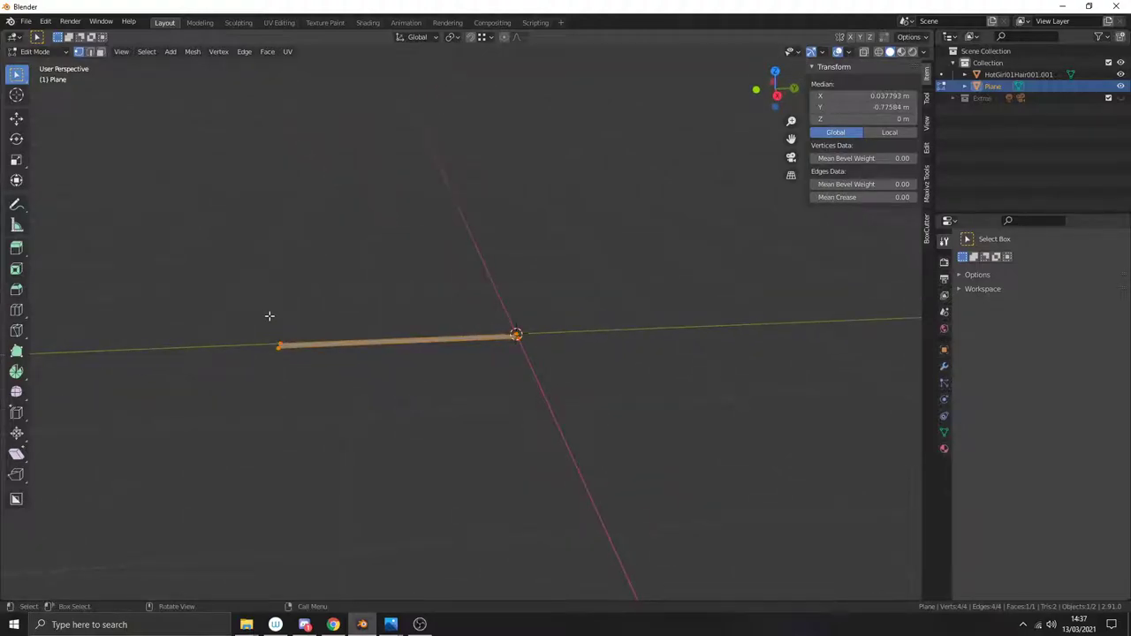
{"action": "key", "text": "g"}
{"action": "key", "text": "z"}
{"action": "left_click", "coordinate": [346, 222]}
{"action": "middle_click_drag", "start_coordinate": [347, 221], "coordinate": [396, 313]}
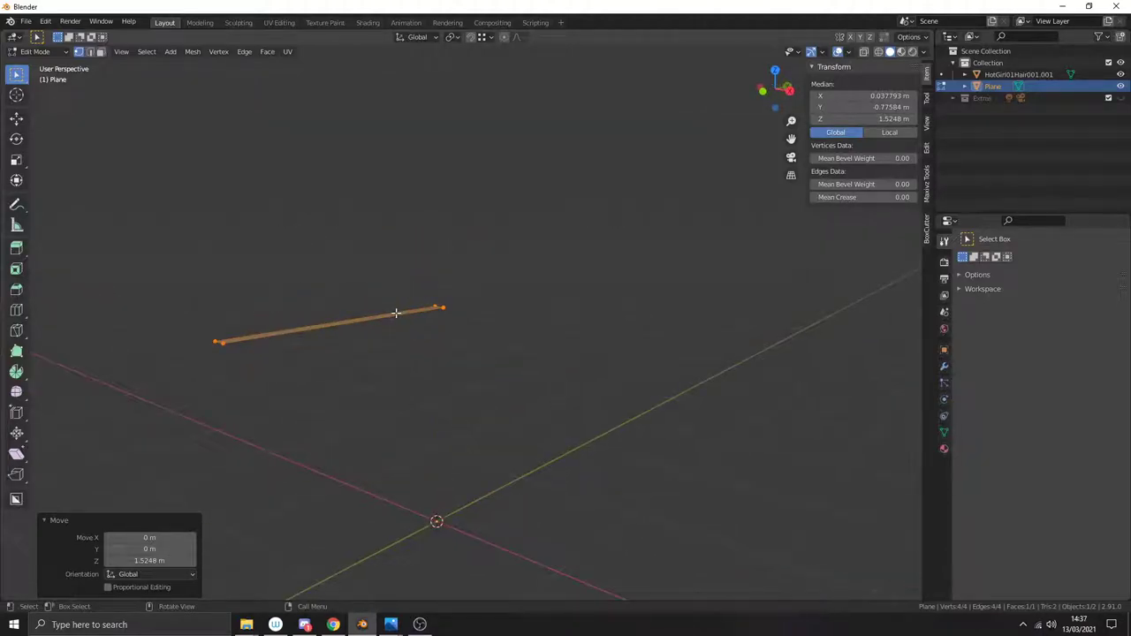
{"action": "key", "text": "g"}
{"action": "key", "text": "z"}
{"action": "left_click", "coordinate": [426, 163]}
{"action": "middle_click_drag", "start_coordinate": [457, 260], "coordinate": [468, 306]}
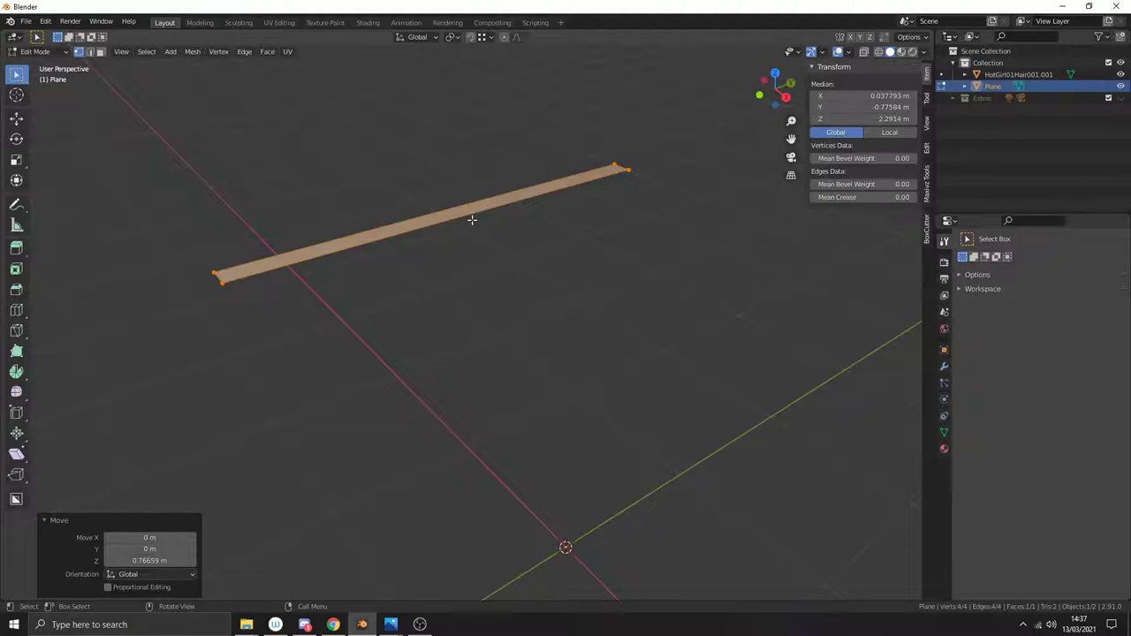
Step: Divide the strip along its length with a loop cut, setting the number of cuts to 5
{"action": "mouse_move", "coordinate": [472, 219]}
{"action": "middle_mouse_down"}
{"action": "mouse_move", "coordinate": [452, 229]}
{"action": "mouse_move", "coordinate": [472, 239]}
{"action": "middle_mouse_up"}
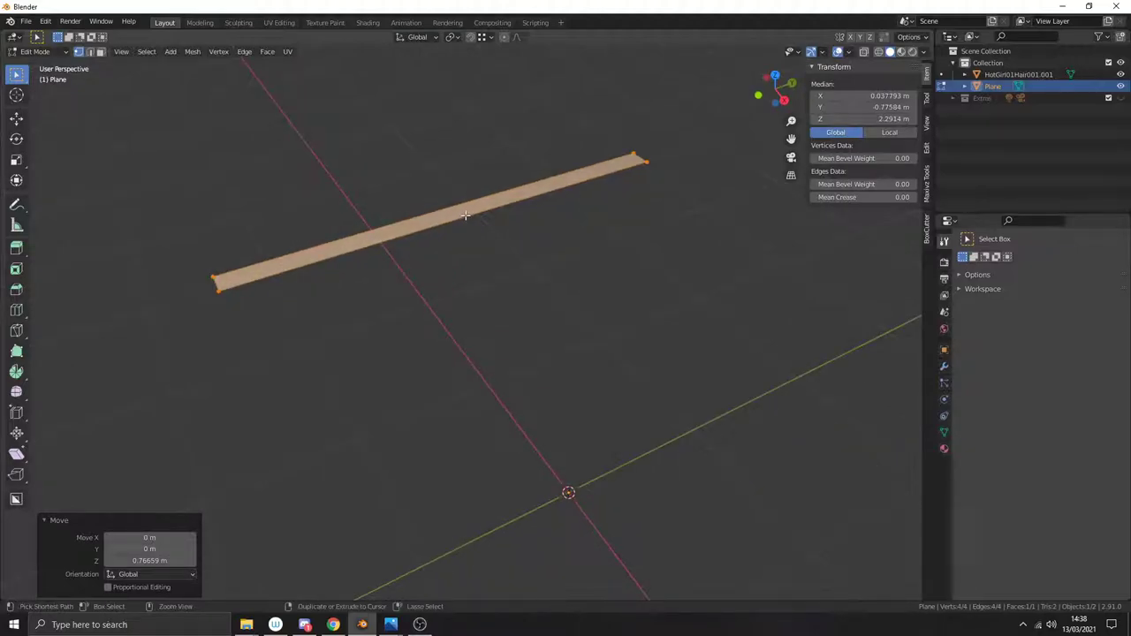
{"action": "key", "text": "ctrl+r"}
{"action": "scroll", "coordinate": [465, 215], "scroll_direction": "up", "scroll_amount": 1}
{"action": "left_click", "coordinate": [465, 215]}
{"action": "right_click", "coordinate": [465, 214]}
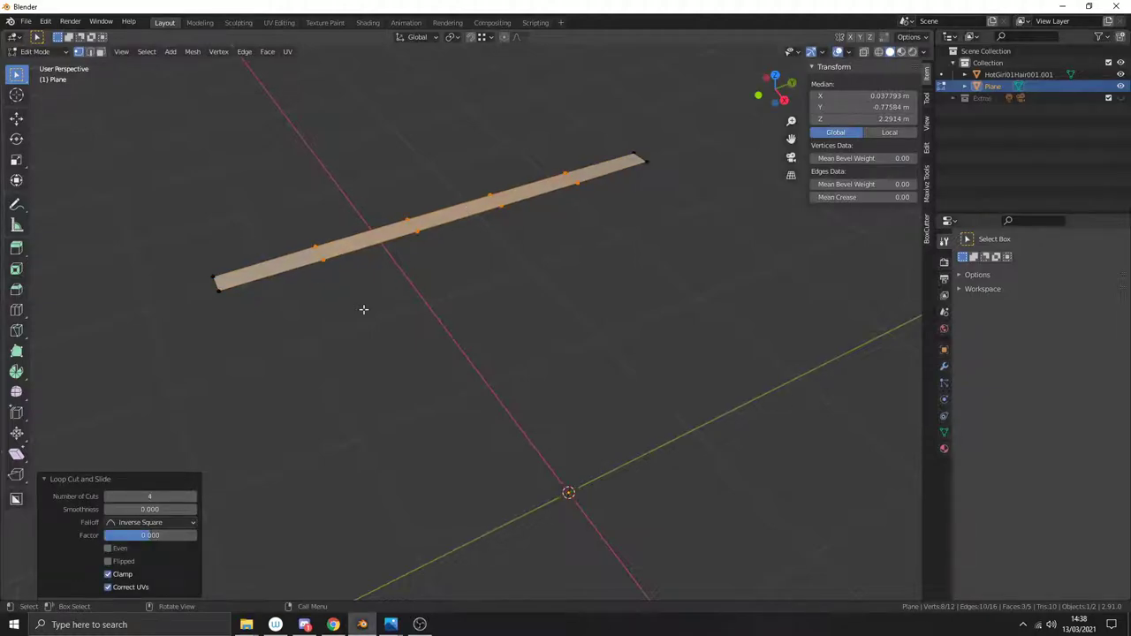
{"action": "left_click", "coordinate": [155, 496]}
{"action": "type", "text": "5"}
{"action": "key", "text": "Return"}
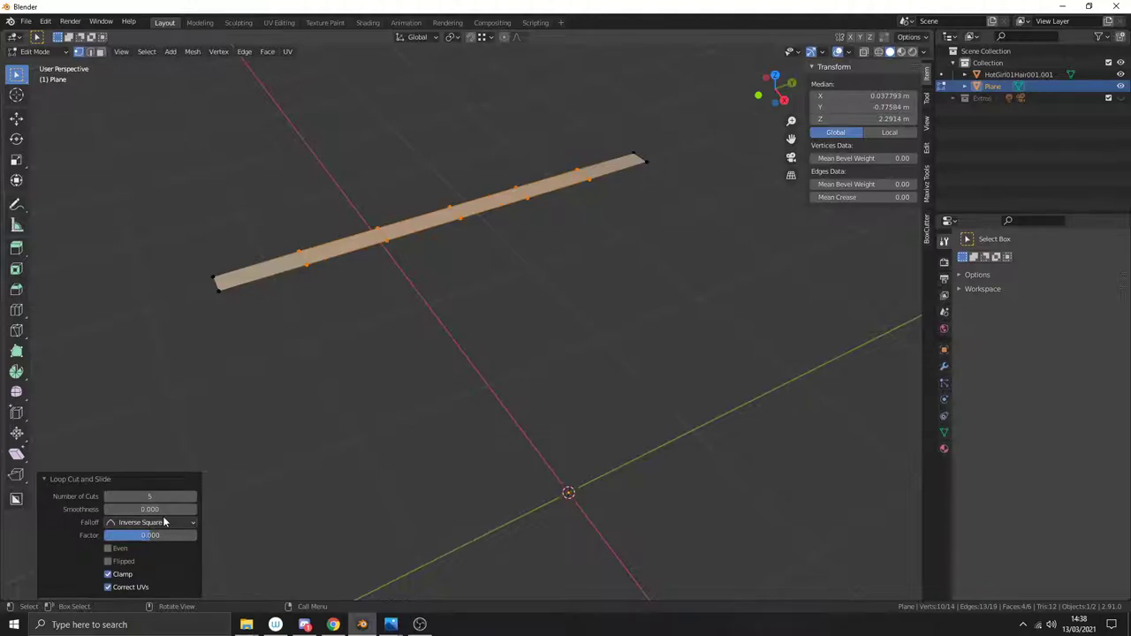
Step: Show the strip in the right orthographic view with X-ray and wireframe shading enabled
{"action": "middle_click_drag", "start_coordinate": [356, 429], "coordinate": [351, 386]}
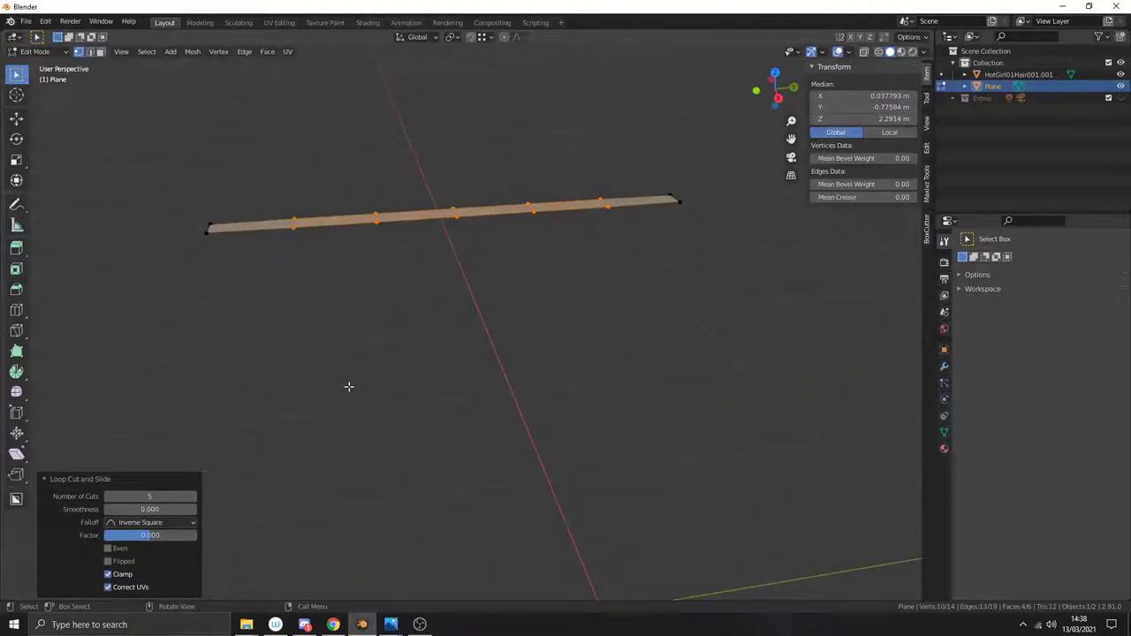
{"action": "mouse_move", "coordinate": [468, 326]}
{"action": "middle_mouse_down"}
{"action": "mouse_move", "coordinate": [497, 321]}
{"action": "mouse_move", "coordinate": [477, 324]}
{"action": "middle_mouse_up"}
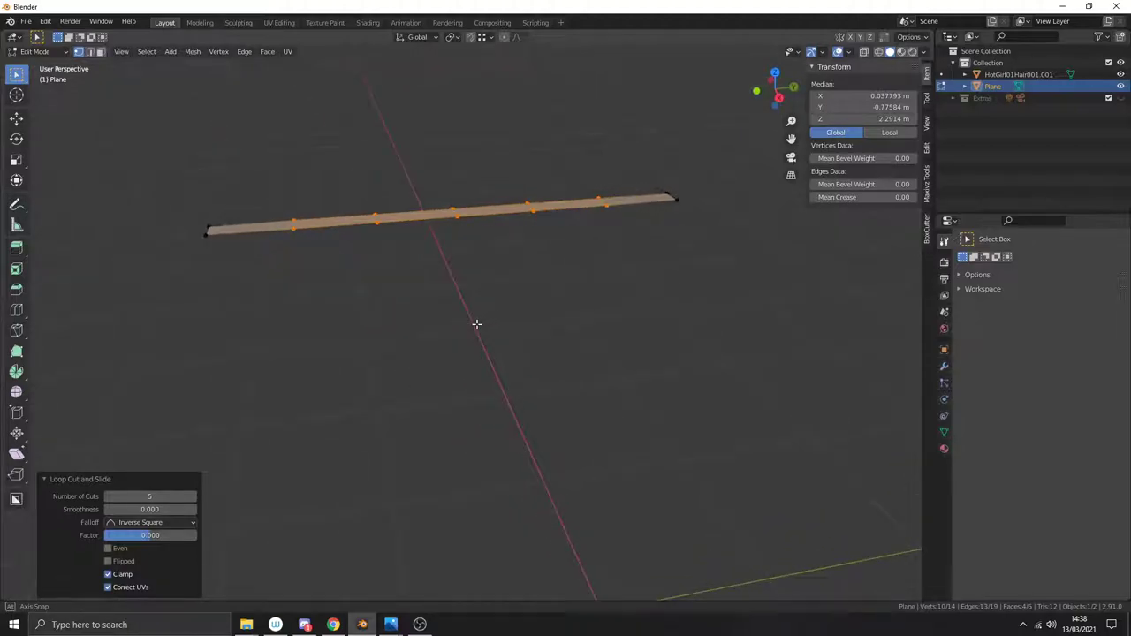
{"action": "key", "text": "KP_3"}
{"action": "scroll", "coordinate": [502, 296], "scroll_direction": "up", "scroll_amount": 4}
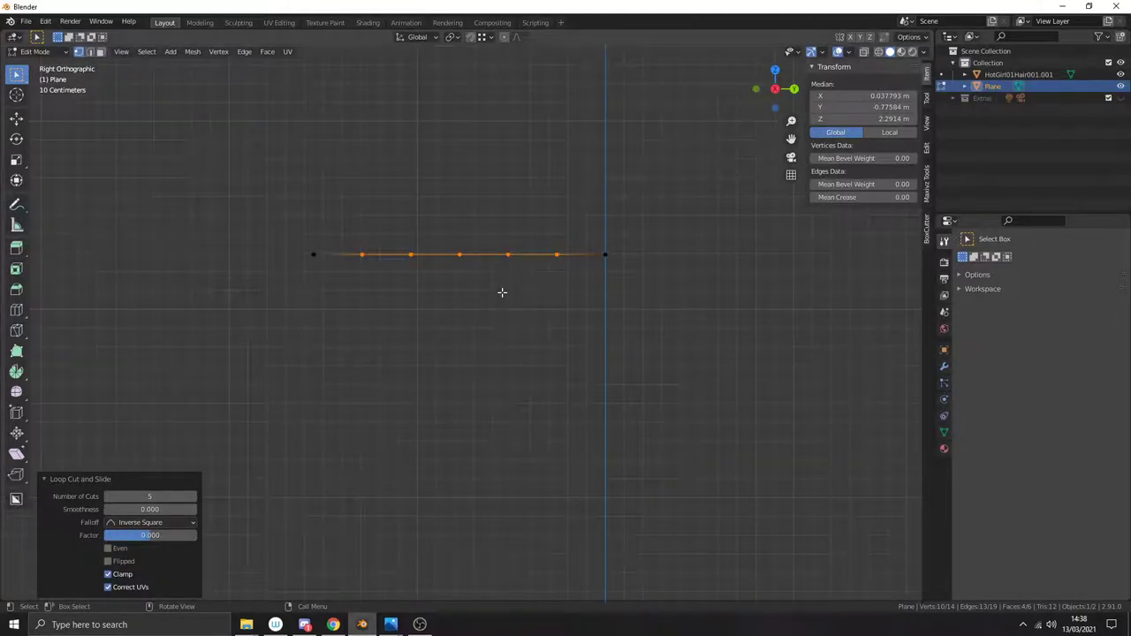
{"action": "middle_click_drag", "start_coordinate": [495, 273], "coordinate": [565, 270]}
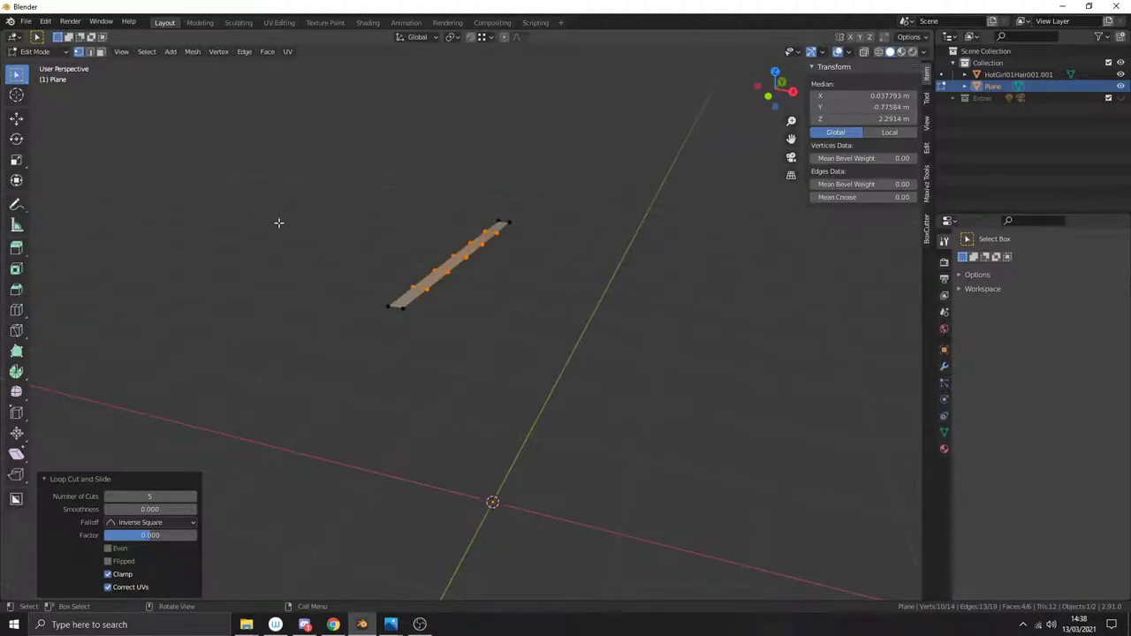
{"action": "middle_click_drag", "start_coordinate": [884, 521], "coordinate": [530, 328]}
{"action": "scroll", "coordinate": [513, 286], "scroll_direction": "up", "scroll_amount": 3}
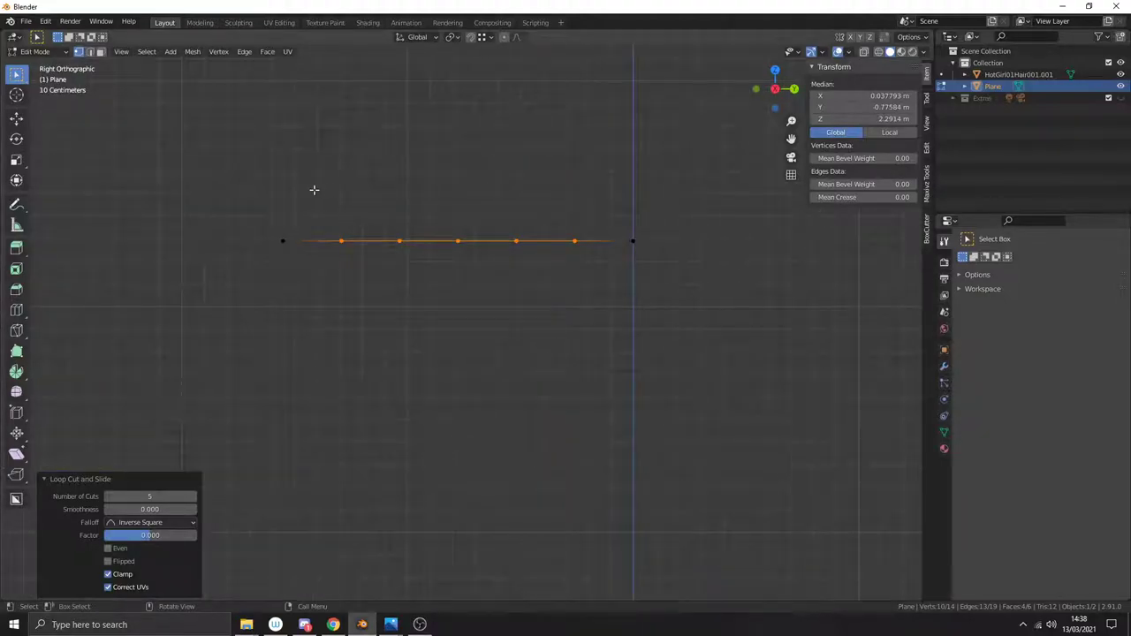
{"action": "key", "text": "alt+z"}
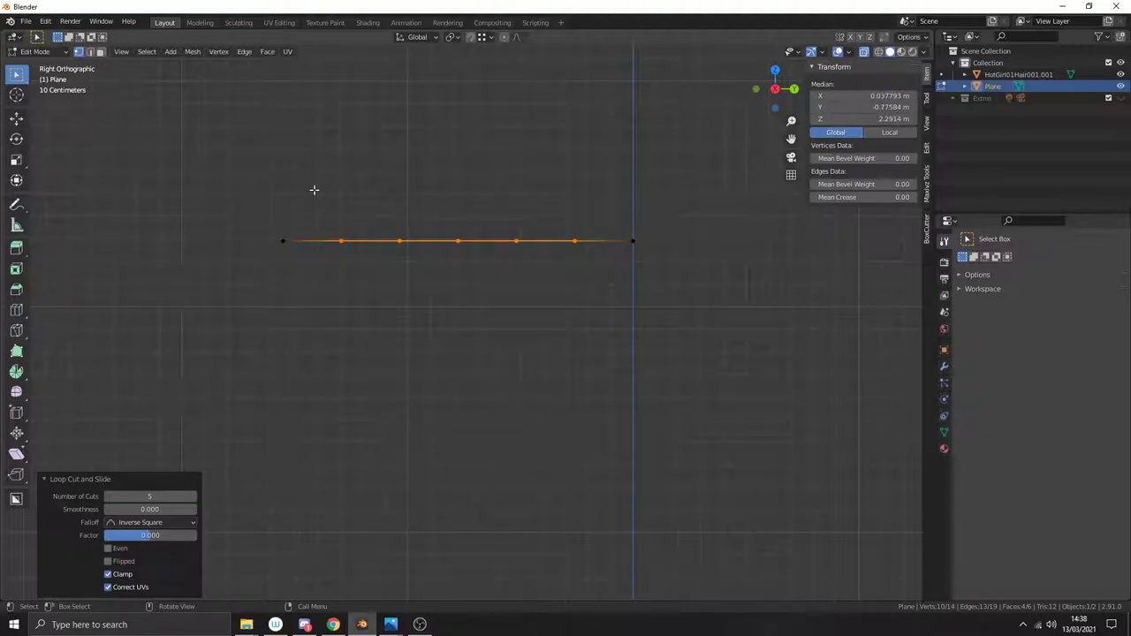
{"action": "key", "text": "ctrl+Tab"}
Step: Lower the first two interior edge loops from the strip's negative Y end to heights of about 2.16 m and 2.15 m
{"action": "left_click", "coordinate": [244, 194]}
{"action": "left_click_drag", "start_coordinate": [335, 194], "coordinate": [356, 298]}
{"action": "scroll", "coordinate": [326, 245], "scroll_direction": "up", "scroll_amount": 3}
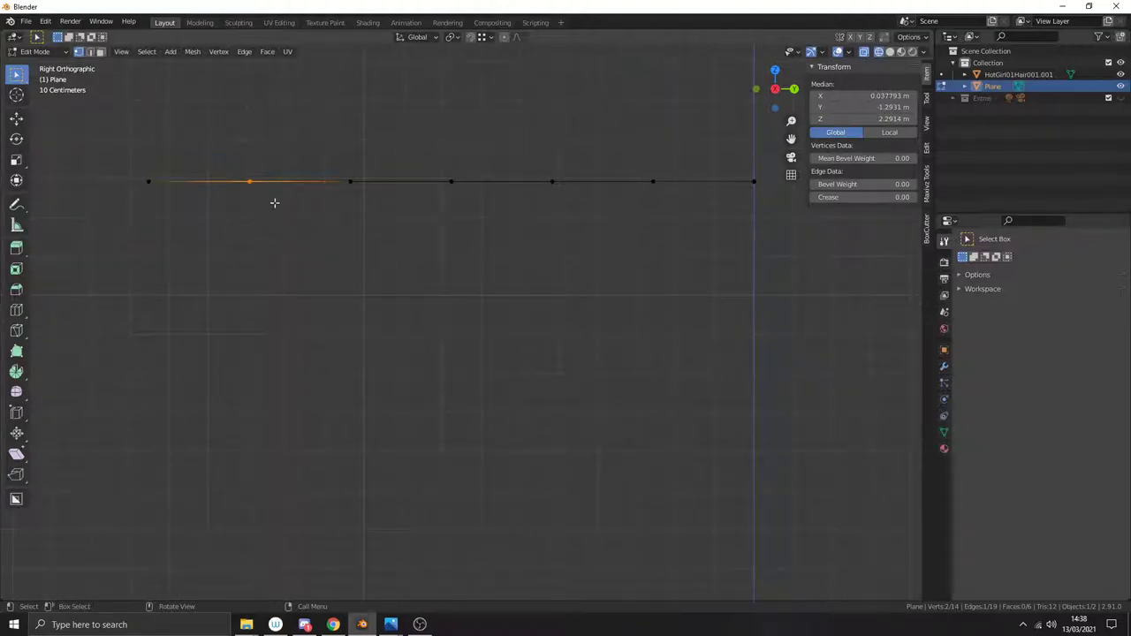
{"action": "left_click_drag", "start_coordinate": [219, 151], "coordinate": [262, 224]}
{"action": "key", "text": "g"}
{"action": "left_click", "coordinate": [252, 264]}
{"action": "left_click_drag", "start_coordinate": [321, 157], "coordinate": [395, 227]}
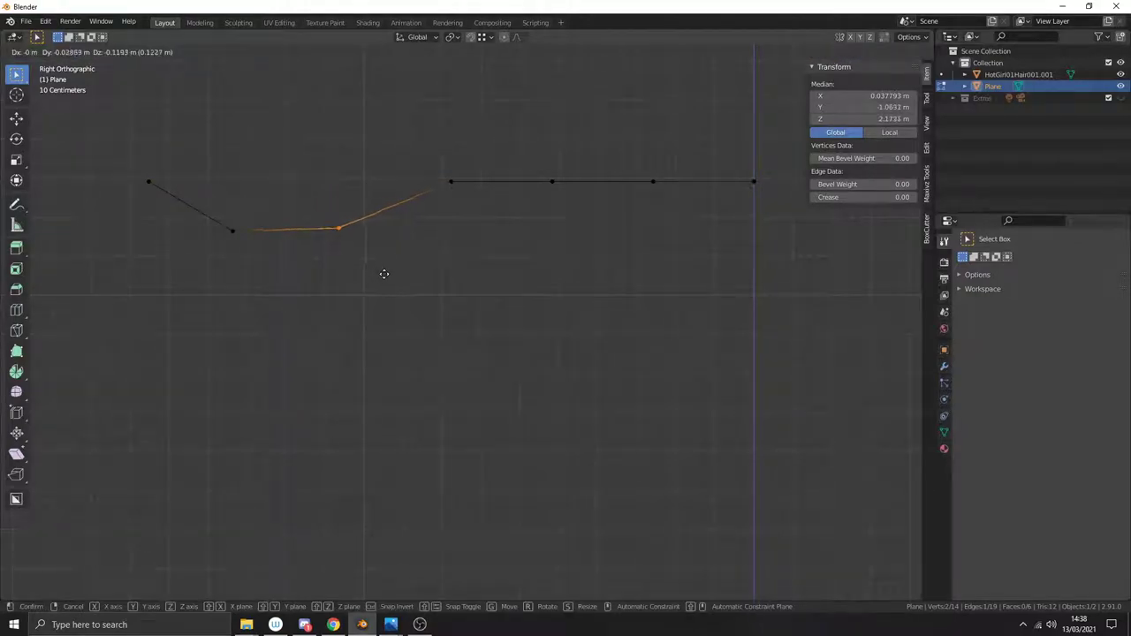
{"action": "left_click", "coordinate": [391, 279]}
Step: Lower the third and fourth interior loops from the negative Y end, placing the fourth at about Z 2.25 m
{"action": "left_click_drag", "start_coordinate": [522, 122], "coordinate": [657, 209]}
{"action": "left_click_drag", "start_coordinate": [398, 133], "coordinate": [494, 239]}
{"action": "key", "text": "g"}
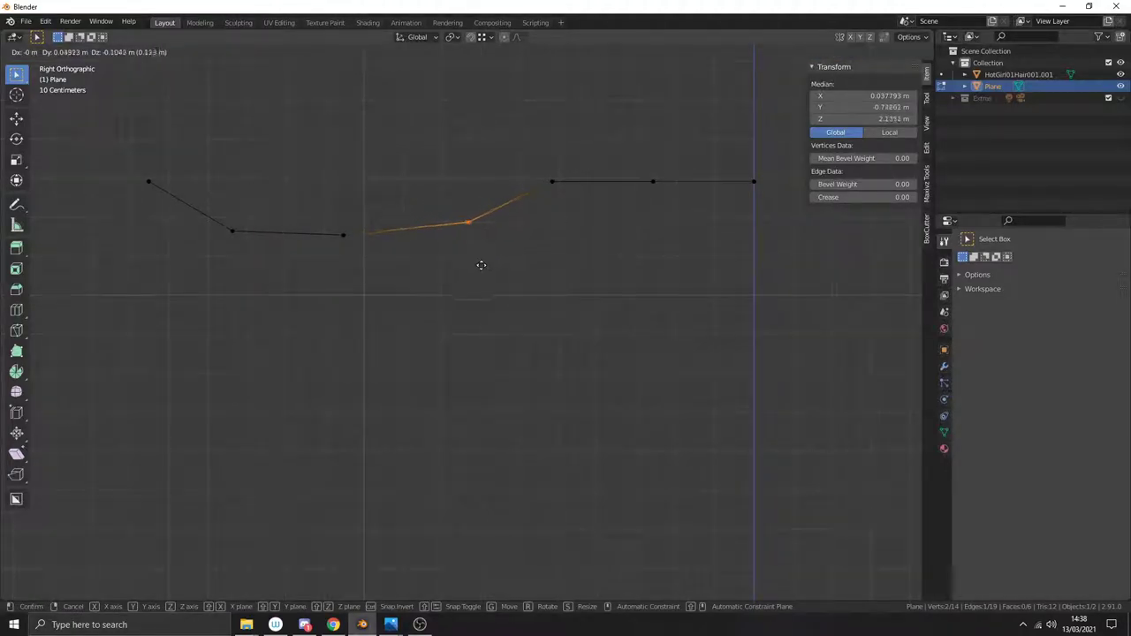
{"action": "left_click", "coordinate": [487, 278]}
{"action": "left_click_drag", "start_coordinate": [527, 135], "coordinate": [574, 195]}
{"action": "key", "text": "g"}
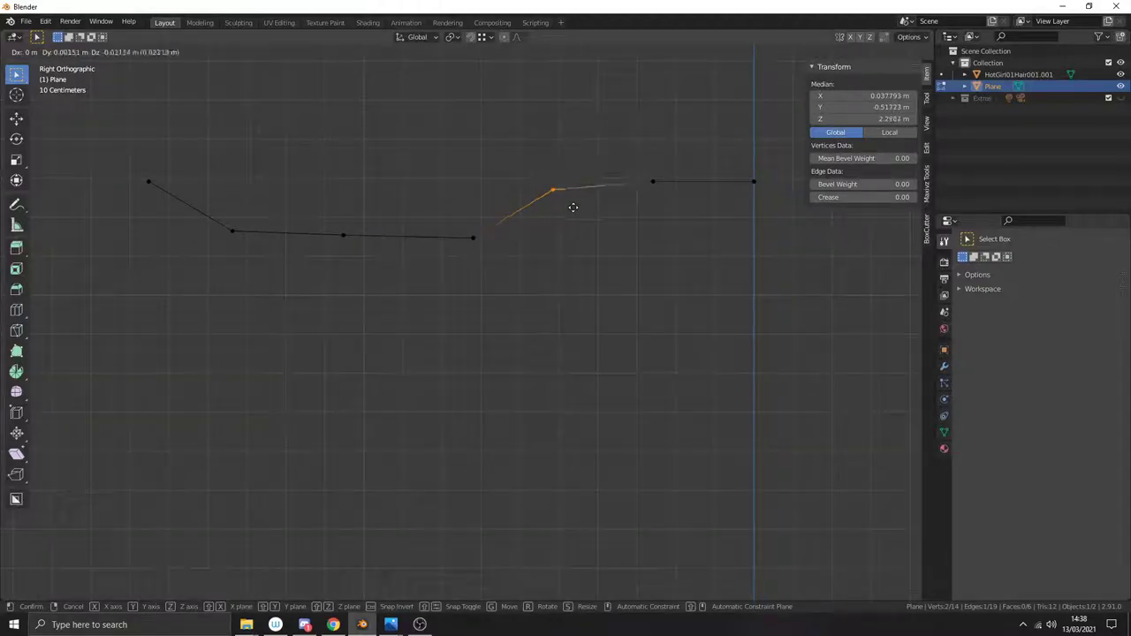
{"action": "left_click", "coordinate": [575, 213]}
Step: Raise the fifth interior loop and the strip's Y 0 end about 0.094 m along Z
{"action": "left_click_drag", "start_coordinate": [626, 138], "coordinate": [787, 247]}
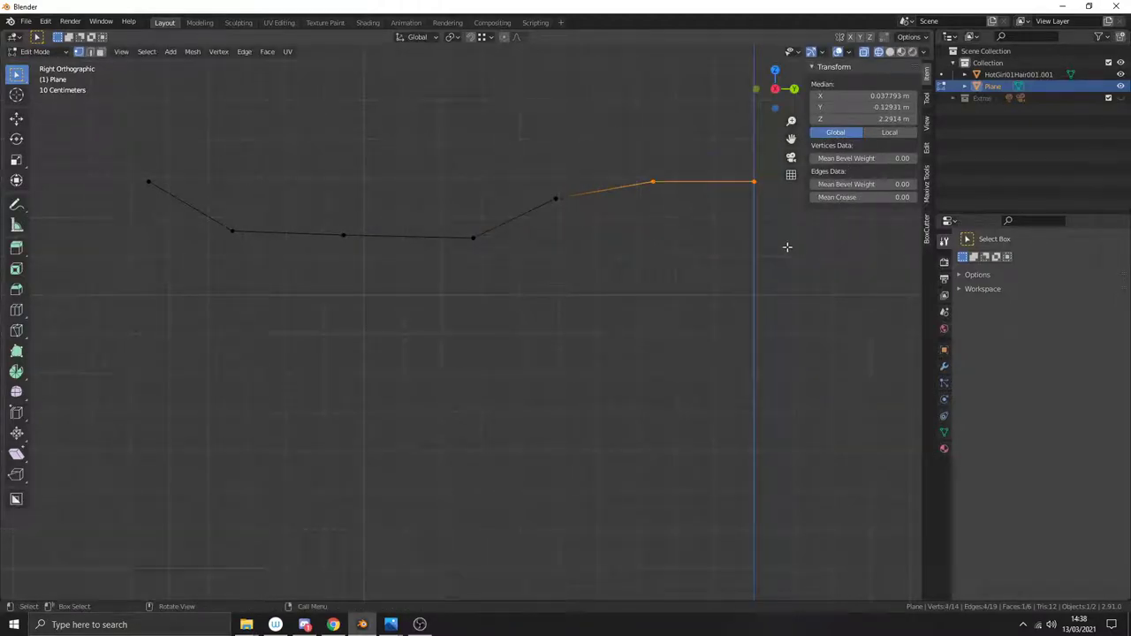
{"action": "key", "text": "g"}
{"action": "key", "text": "z"}
{"action": "left_click", "coordinate": [783, 210]}
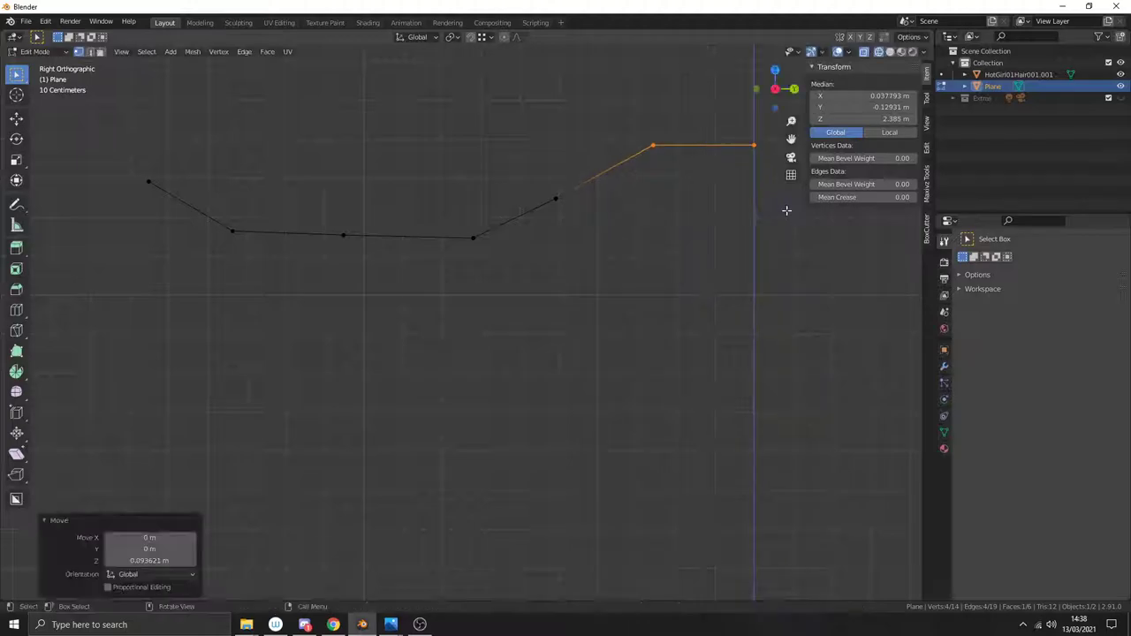
Step: Lower the fourth, third and second interior loops from the negative Y end to about Z 2.21 m, 2.10 m and 2.06 m for a deeper curve
{"action": "left_click", "coordinate": [567, 219]}
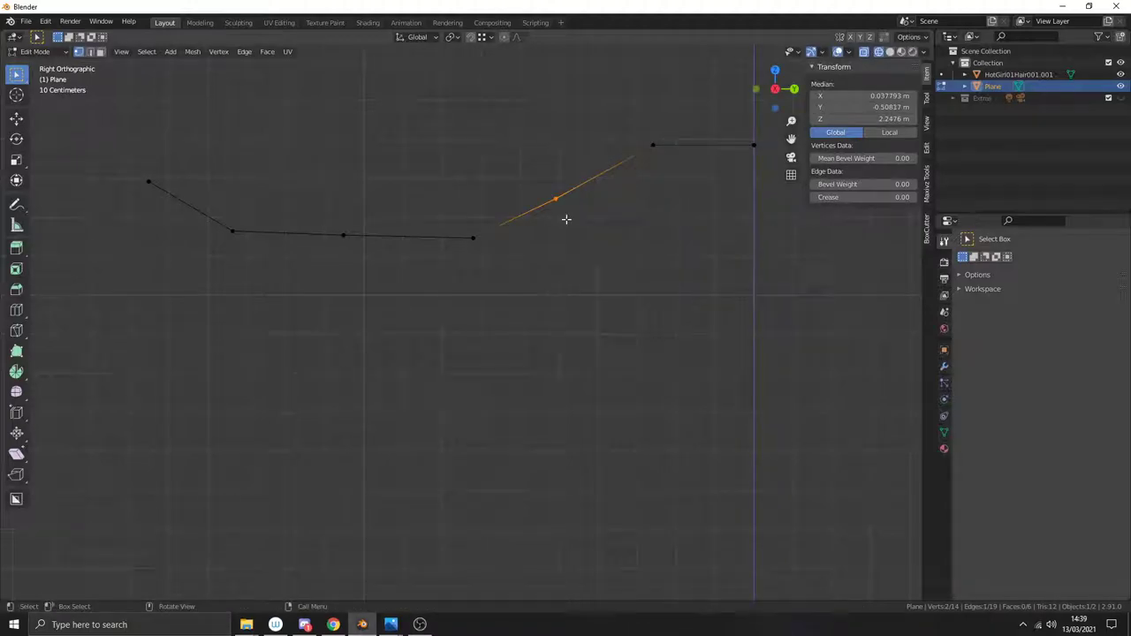
{"action": "key", "text": "g"}
{"action": "left_click", "coordinate": [583, 232]}
{"action": "left_click_drag", "start_coordinate": [509, 204], "coordinate": [416, 253]}
{"action": "key", "text": "g"}
{"action": "left_click", "coordinate": [457, 281]}
{"action": "left_click_drag", "start_coordinate": [404, 187], "coordinate": [310, 264]}
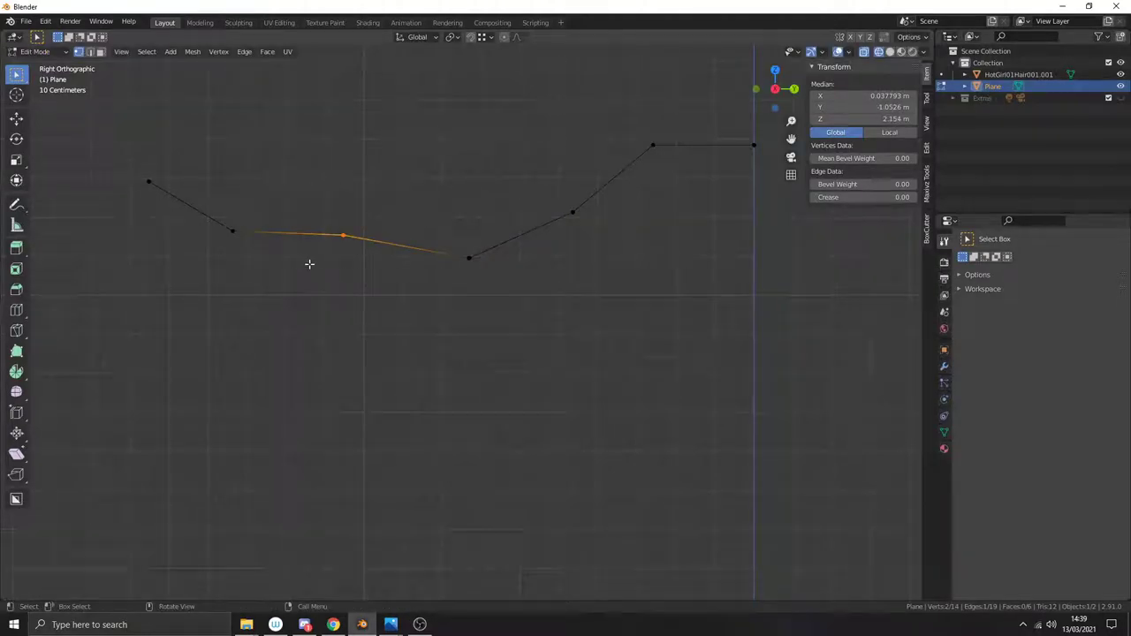
{"action": "key", "text": "g"}
{"action": "left_click", "coordinate": [311, 301]}
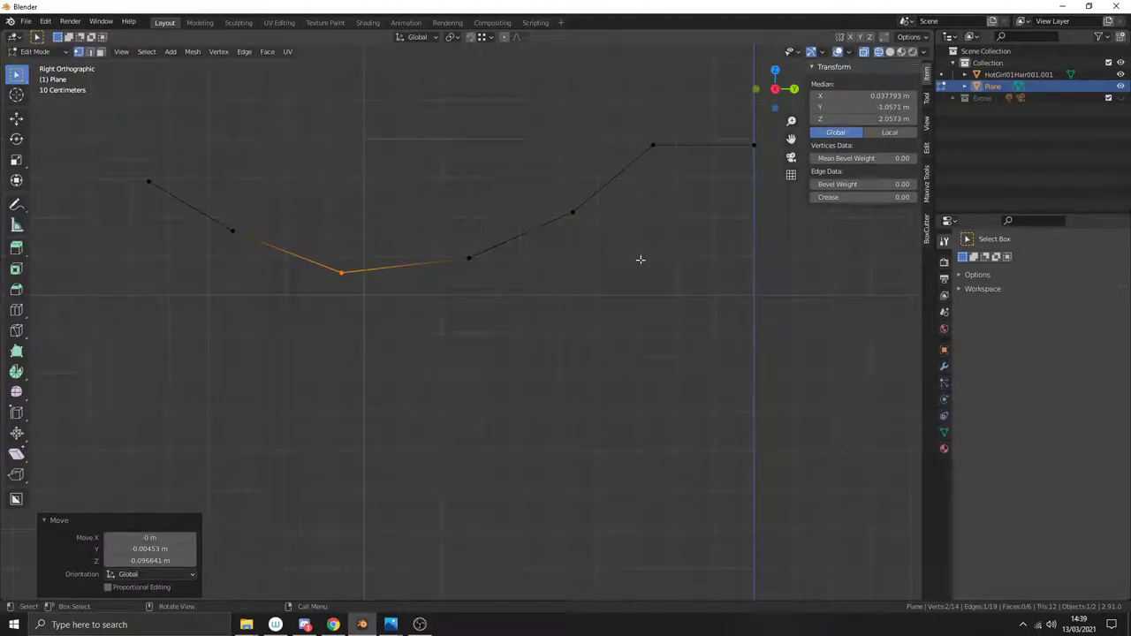
Step: Add a Subdivision Surface modifier to the strip in Object Mode and set its viewport level to 2
{"action": "key", "text": "Tab"}
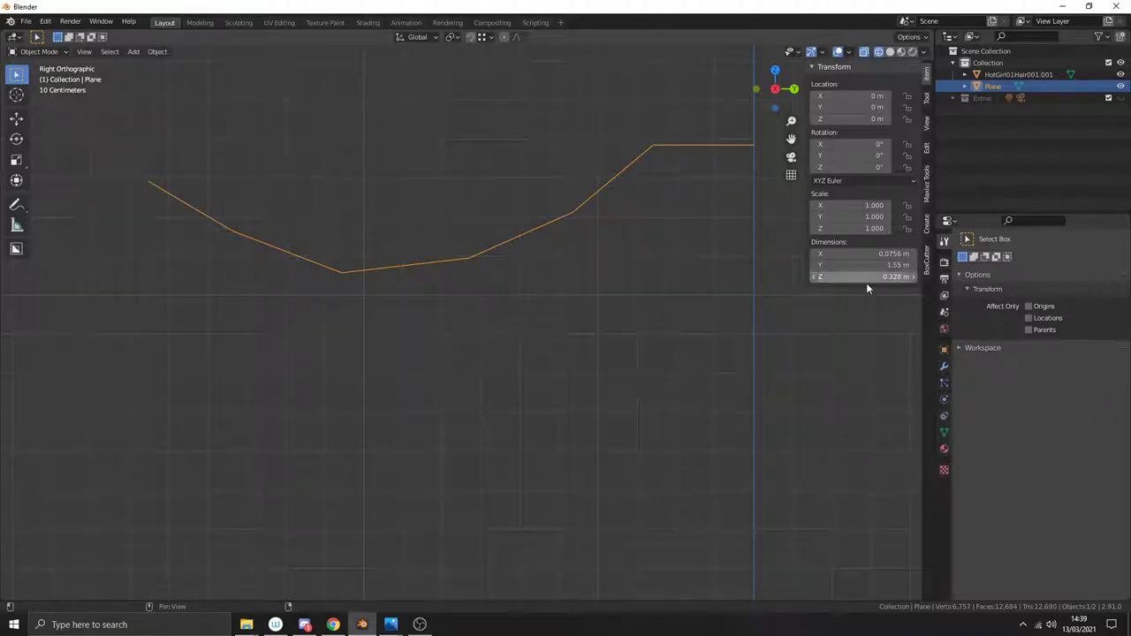
{"action": "left_click", "coordinate": [942, 370]}
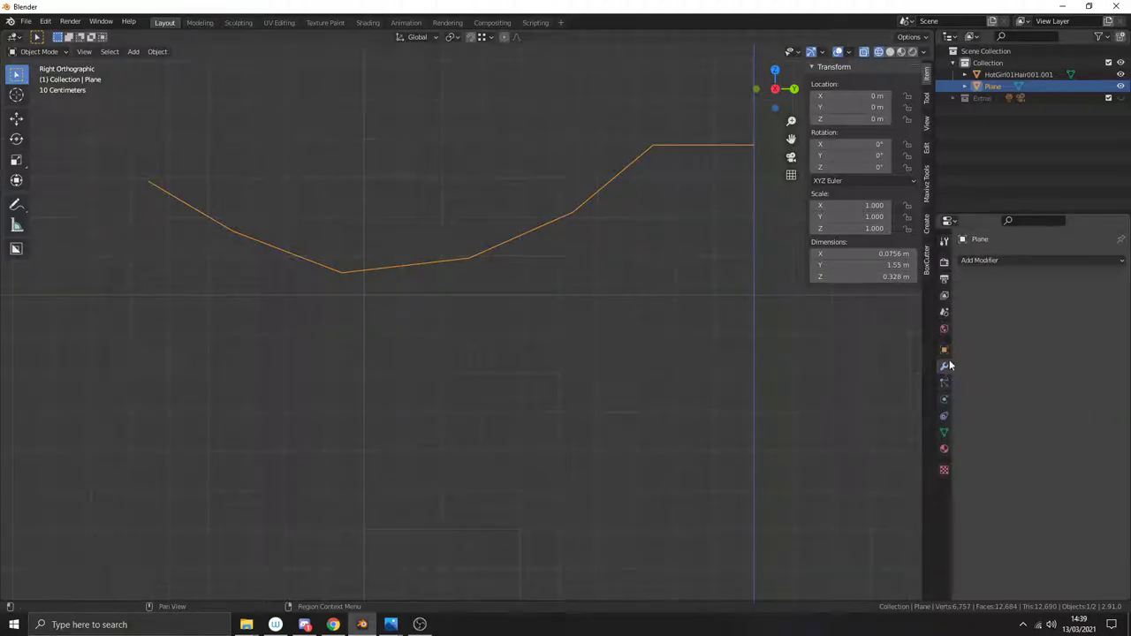
{"action": "left_click", "coordinate": [989, 259]}
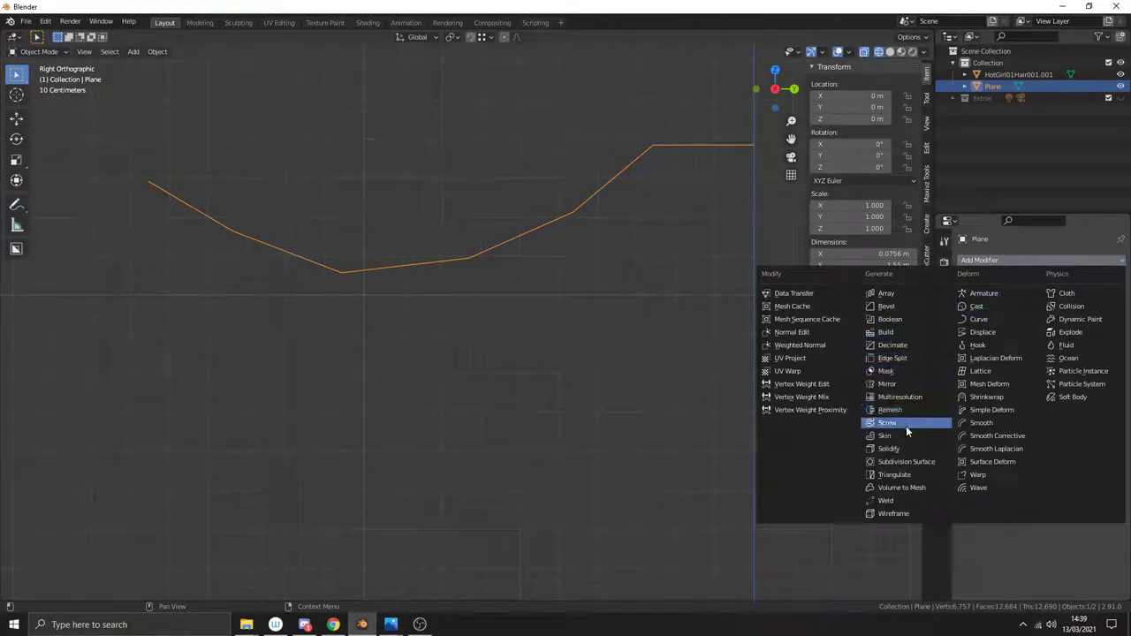
{"action": "left_click", "coordinate": [903, 461]}
{"action": "left_click", "coordinate": [1067, 340]}
{"action": "type", "text": "2"}
{"action": "key", "text": "Return"}
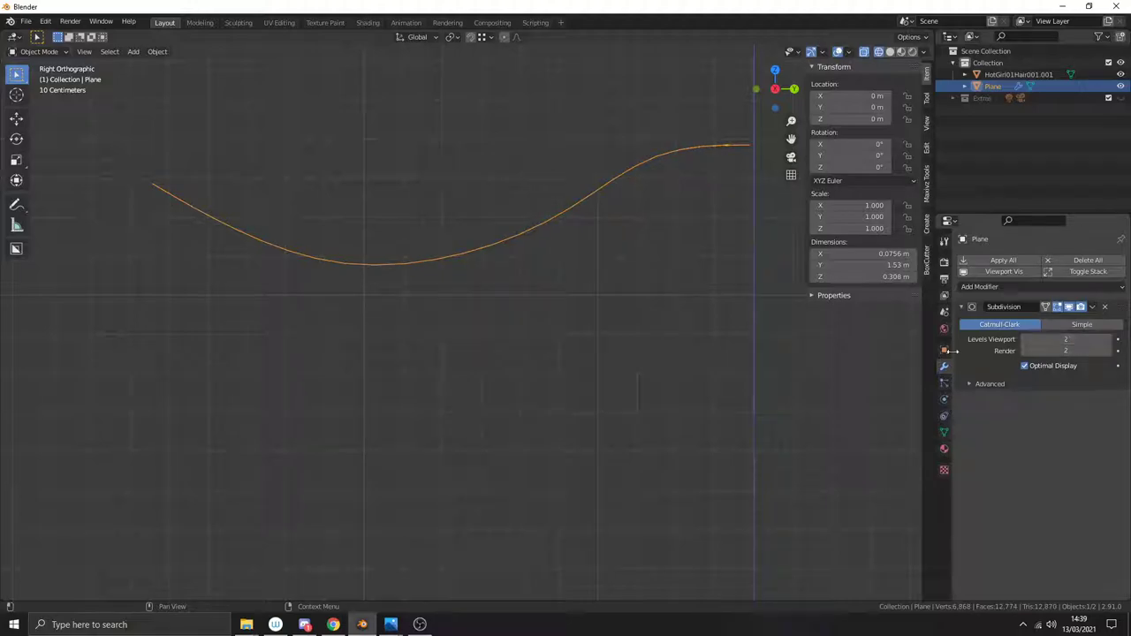
Step: In Edit Mode, lower the two interior loops nearest the negative Y end to deepen the dip, placing the first at about Z 2.11 m
{"action": "key", "text": "Tab"}
{"action": "left_click_drag", "start_coordinate": [409, 181], "coordinate": [495, 306]}
{"action": "left_click_drag", "start_coordinate": [397, 225], "coordinate": [296, 322]}
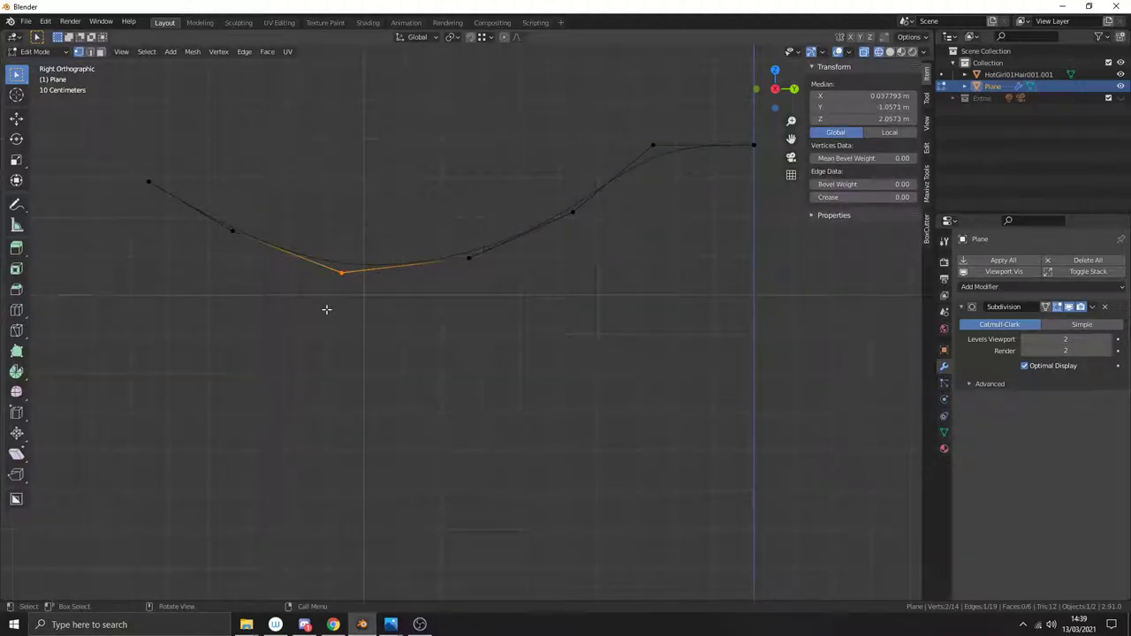
{"action": "key", "text": "g"}
{"action": "left_click", "coordinate": [310, 336]}
{"action": "left_click_drag", "start_coordinate": [299, 173], "coordinate": [203, 260]}
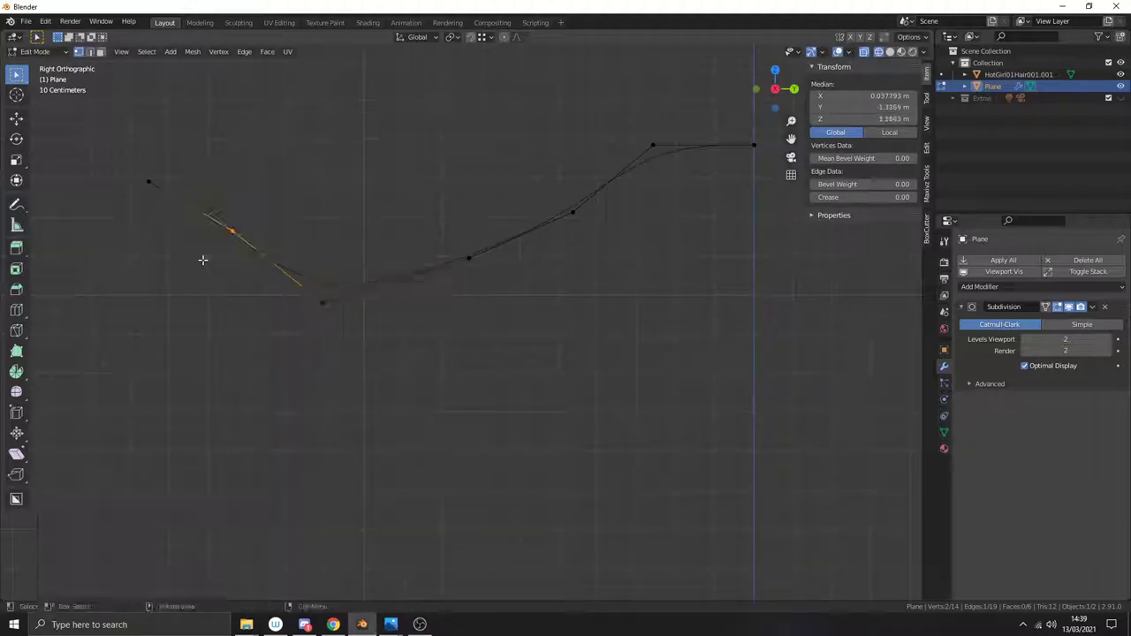
{"action": "key", "text": "g"}
{"action": "left_click", "coordinate": [213, 283]}
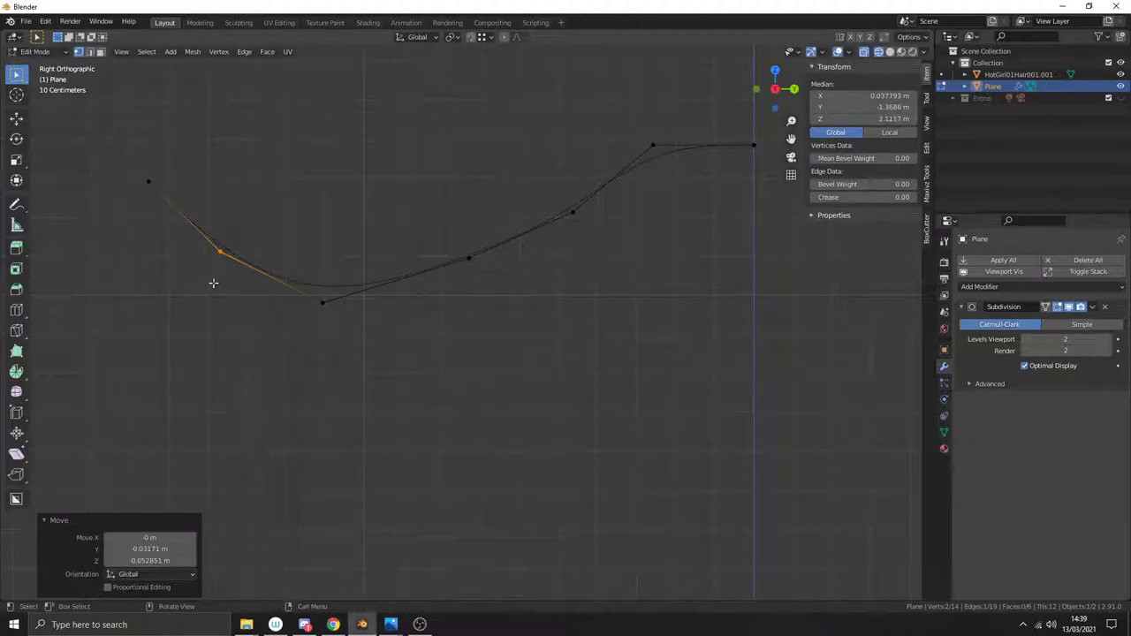
Step: Raise the fourth interior loop from the negative Y end to about Z 2.28 m and lower the third one slightly
{"action": "left_click_drag", "start_coordinate": [521, 169], "coordinate": [585, 238]}
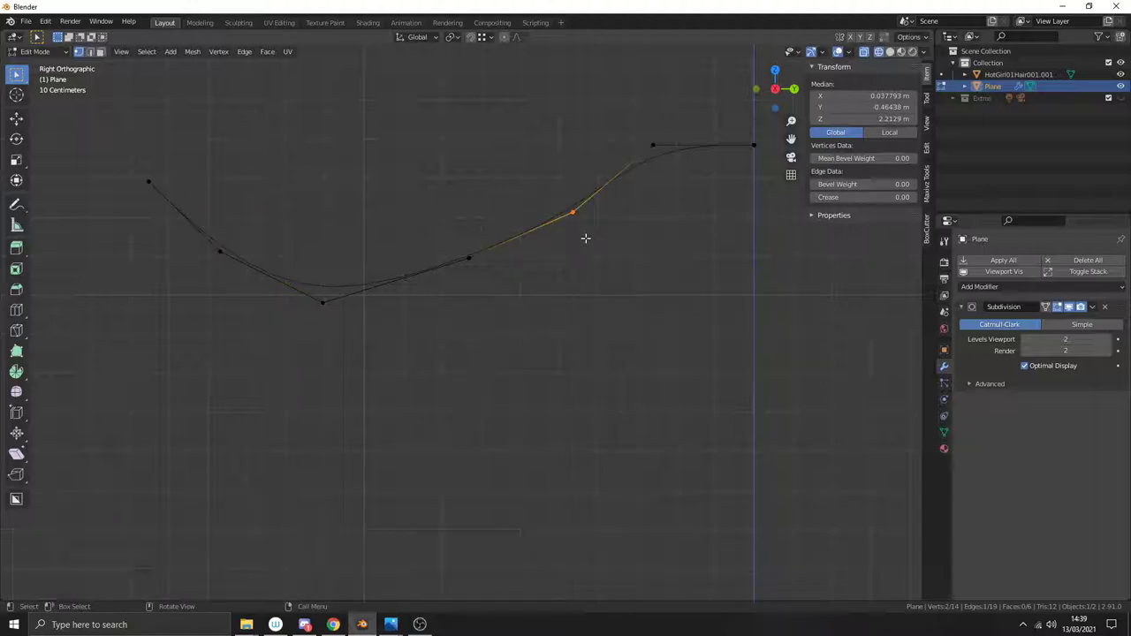
{"action": "key", "text": "g"}
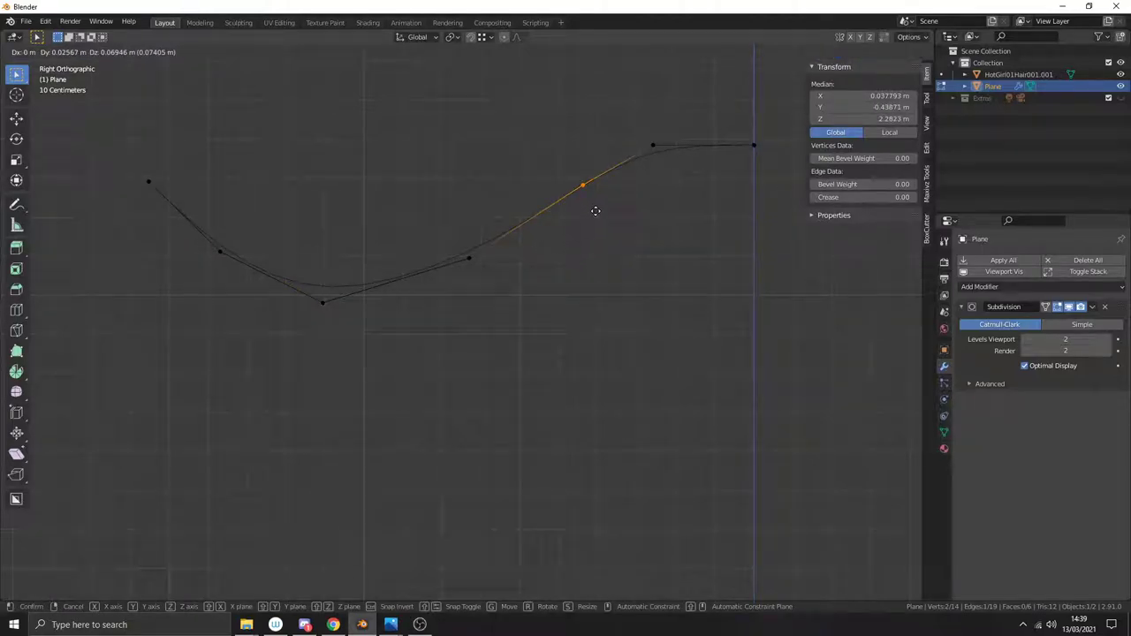
{"action": "left_click", "coordinate": [595, 212]}
{"action": "left_click_drag", "start_coordinate": [369, 214], "coordinate": [512, 323]}
{"action": "key", "text": "g"}
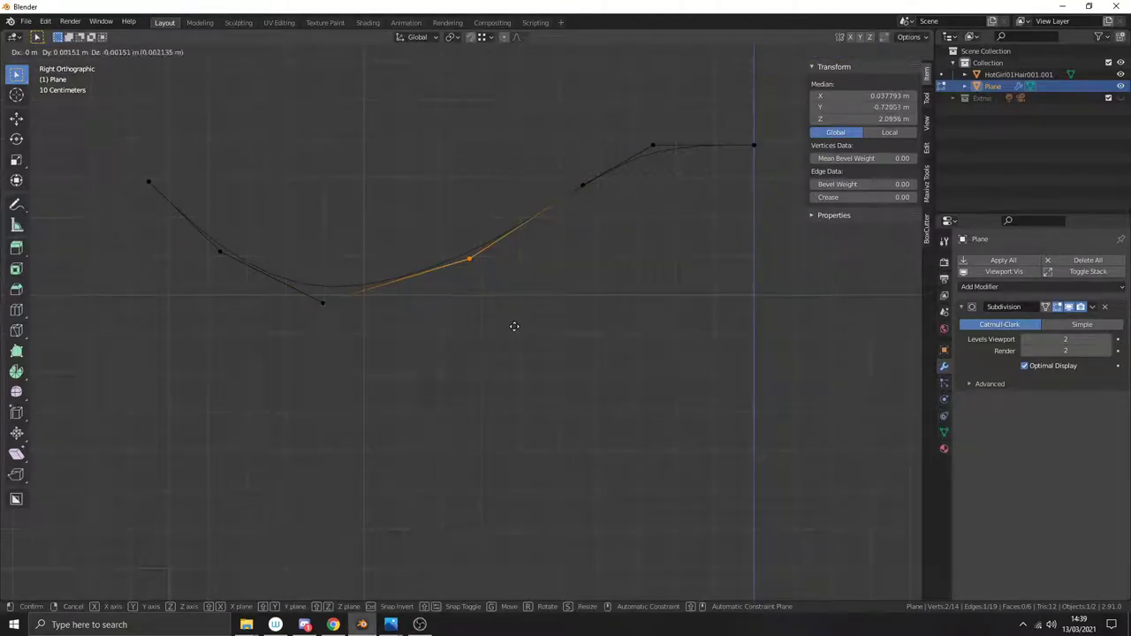
{"action": "left_click", "coordinate": [522, 347]}
Step: Switch to a perspective view with solid shading, return to Object Mode and deselect the strip
{"action": "scroll", "coordinate": [485, 300], "scroll_direction": "down", "scroll_amount": 1}
{"action": "mouse_move", "coordinate": [485, 301]}
{"action": "middle_mouse_down"}
{"action": "mouse_move", "coordinate": [521, 337]}
{"action": "mouse_move", "coordinate": [637, 324]}
{"action": "mouse_move", "coordinate": [592, 329]}
{"action": "mouse_move", "coordinate": [430, 257]}
{"action": "mouse_move", "coordinate": [460, 293]}
{"action": "mouse_move", "coordinate": [565, 303]}
{"action": "mouse_move", "coordinate": [495, 290]}
{"action": "middle_mouse_up"}
{"action": "scroll", "coordinate": [520, 336], "scroll_direction": "up", "scroll_amount": 2}
{"action": "key", "text": "shift+alt+s"}
{"action": "left_click", "coordinate": [514, 333]}
{"action": "key", "text": "Tab"}
{"action": "left_click", "coordinate": [541, 318]}
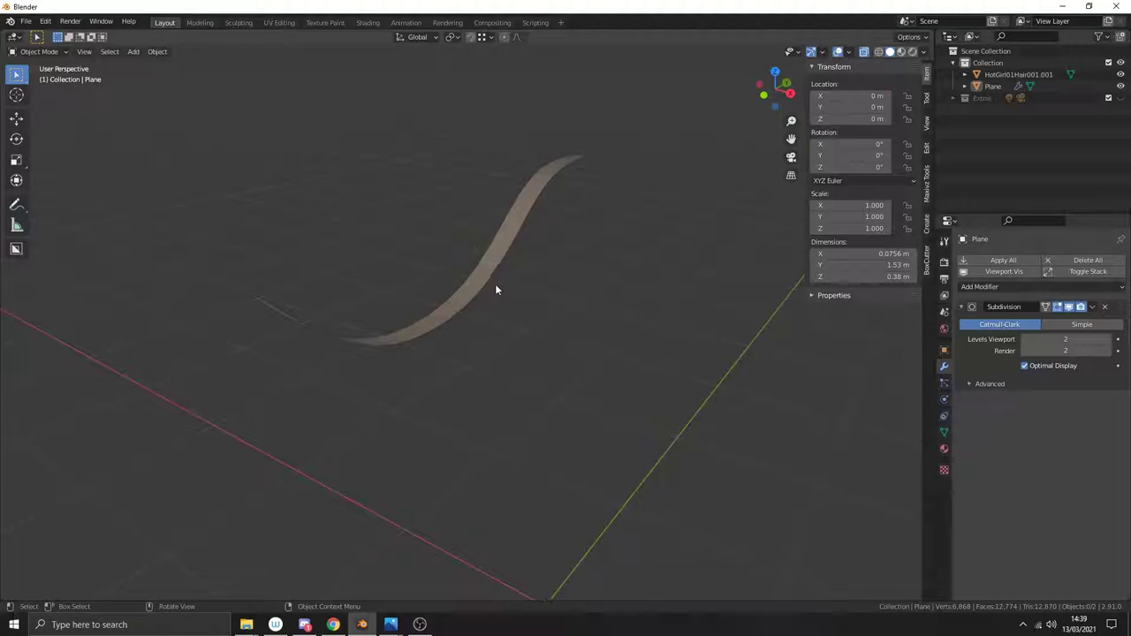
Step: Apply smooth shading to the curved strip
{"action": "left_click", "coordinate": [485, 277]}
{"action": "right_click", "coordinate": [484, 278]}
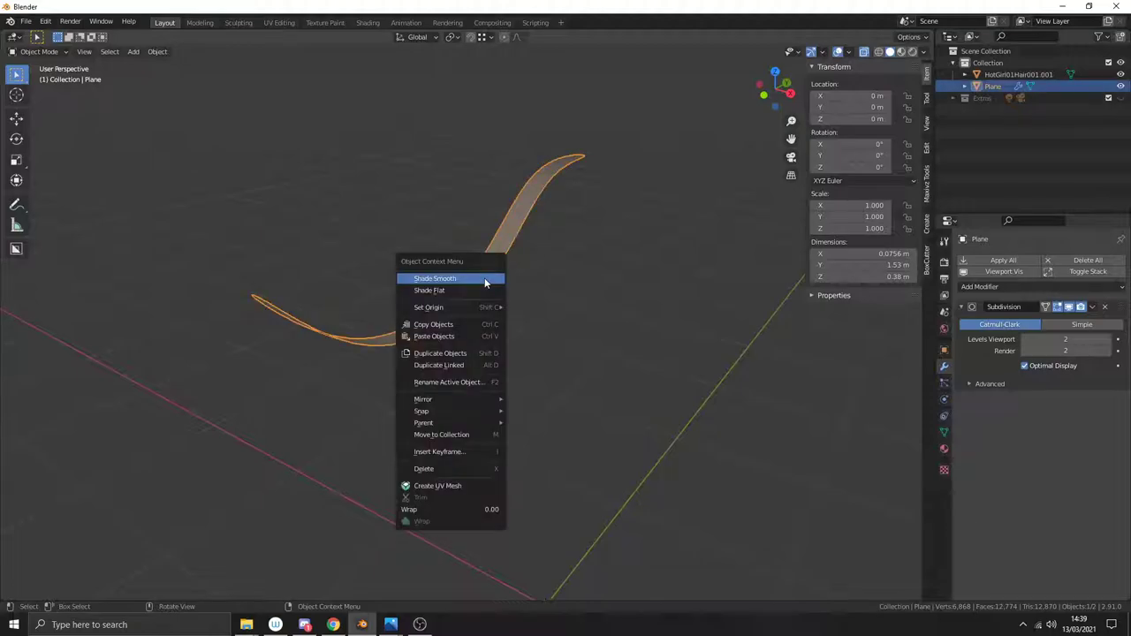
{"action": "left_click", "coordinate": [484, 277]}
Step: Select the end edge at the strip's negative Y end using edge selection in Edit Mode
{"action": "middle_click_drag", "start_coordinate": [485, 281], "coordinate": [408, 301]}
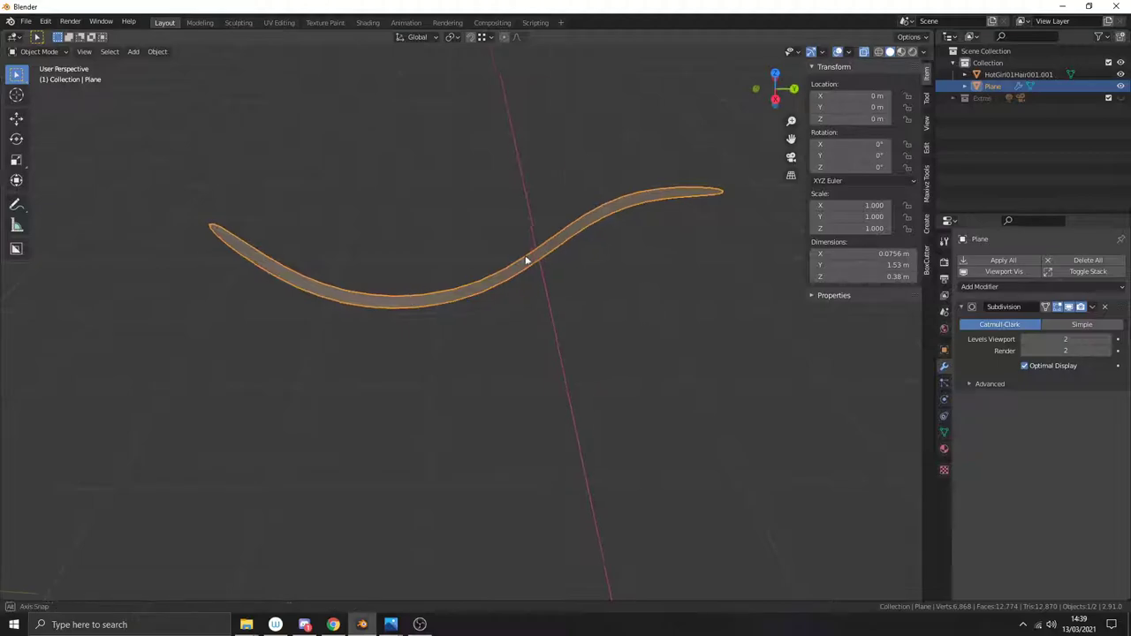
{"action": "middle_click_drag", "start_coordinate": [527, 259], "coordinate": [284, 219]}
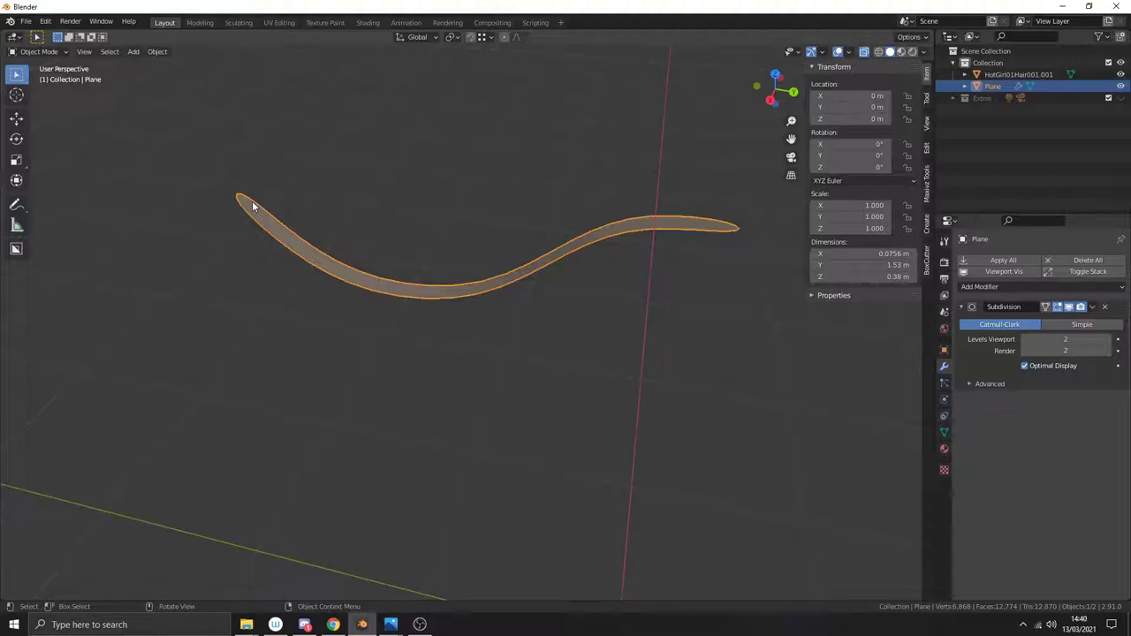
{"action": "middle_click_drag", "start_coordinate": [252, 206], "coordinate": [271, 220]}
{"action": "scroll", "coordinate": [408, 233], "scroll_direction": "up", "scroll_amount": 5}
{"action": "scroll", "coordinate": [407, 233], "scroll_direction": "down", "scroll_amount": 4}
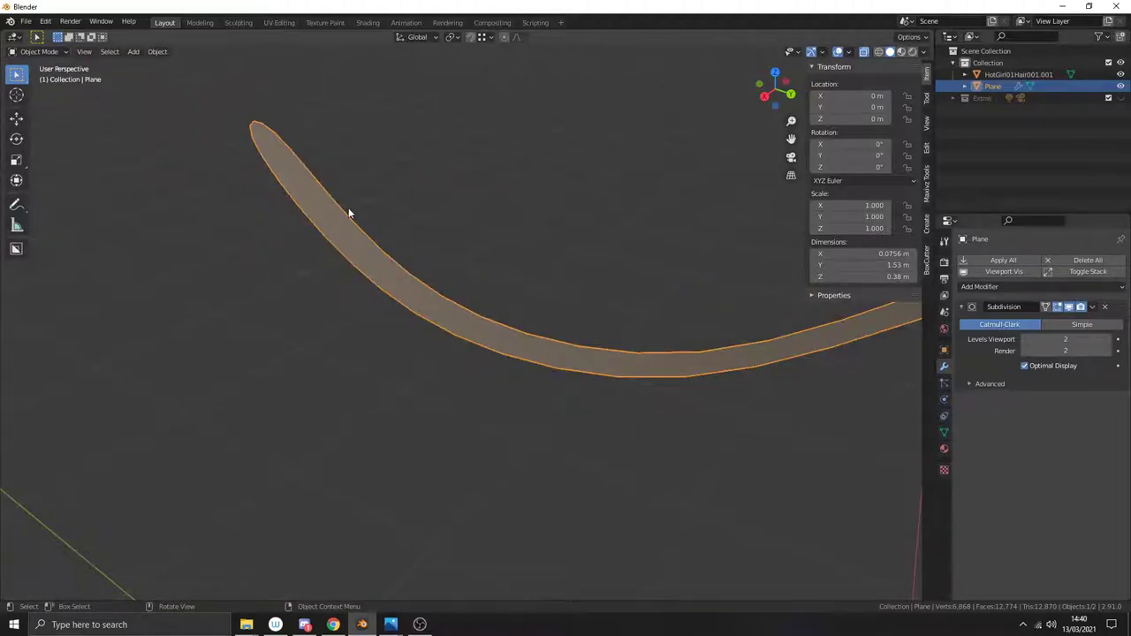
{"action": "key", "text": "Tab"}
{"action": "middle_click_drag", "start_coordinate": [338, 202], "coordinate": [350, 206]}
{"action": "key", "text": "2"}
{"action": "left_click", "coordinate": [350, 206]}
{"action": "scroll", "coordinate": [350, 207], "scroll_direction": "up", "scroll_amount": 5}
{"action": "scroll", "coordinate": [354, 207], "scroll_direction": "down", "scroll_amount": 5}
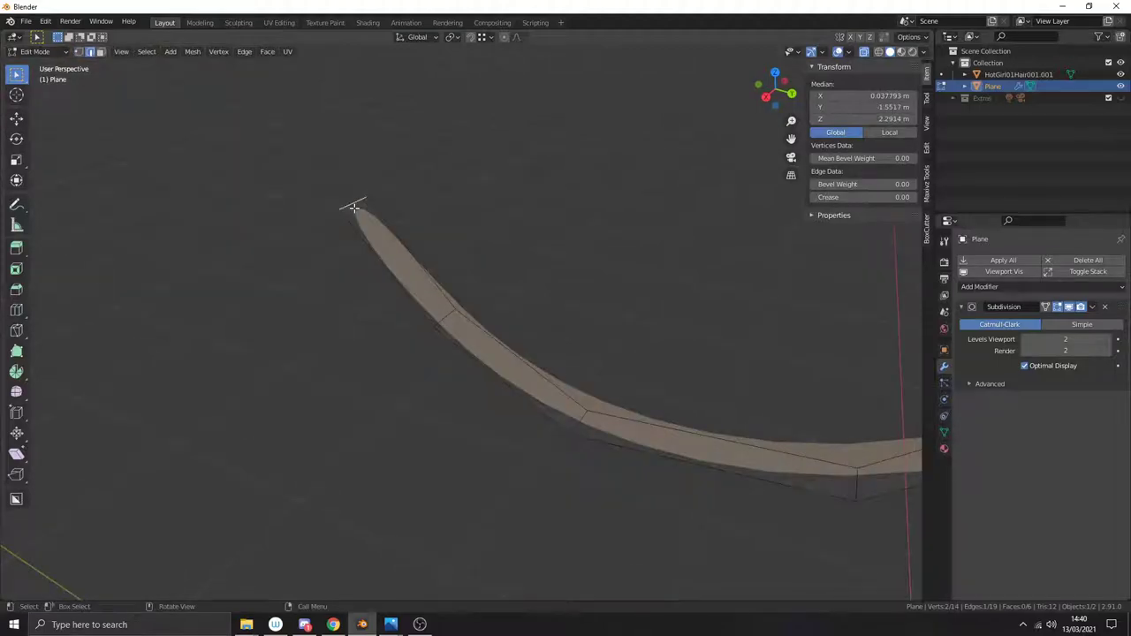
{"action": "scroll", "coordinate": [413, 312], "scroll_direction": "down", "scroll_amount": 5}
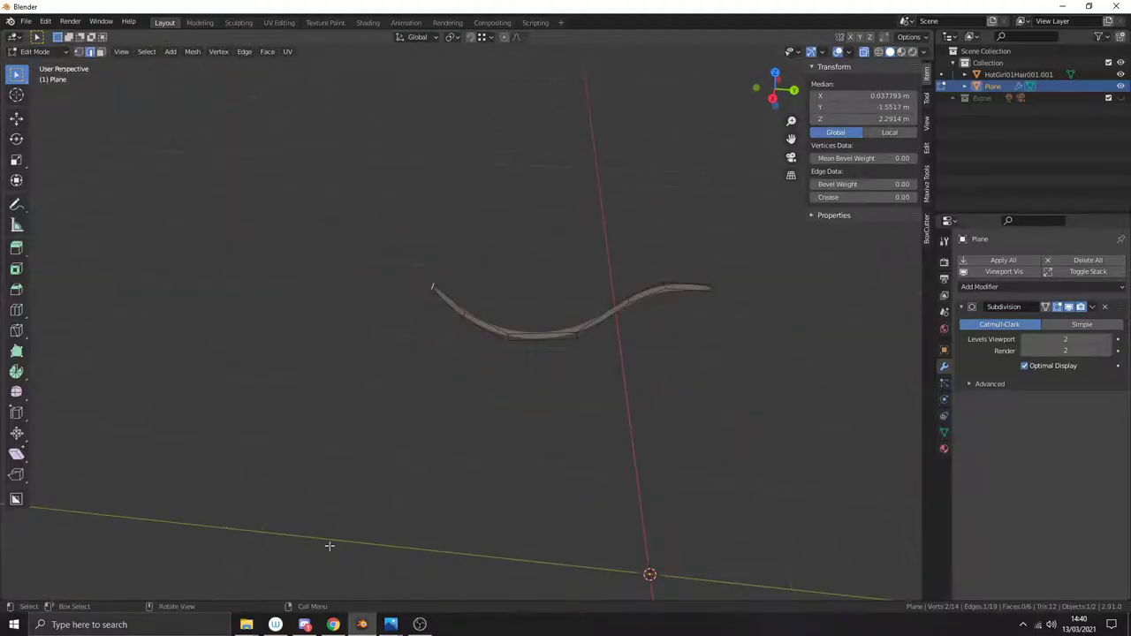
{"action": "scroll", "coordinate": [505, 187], "scroll_direction": "up", "scroll_amount": 10}
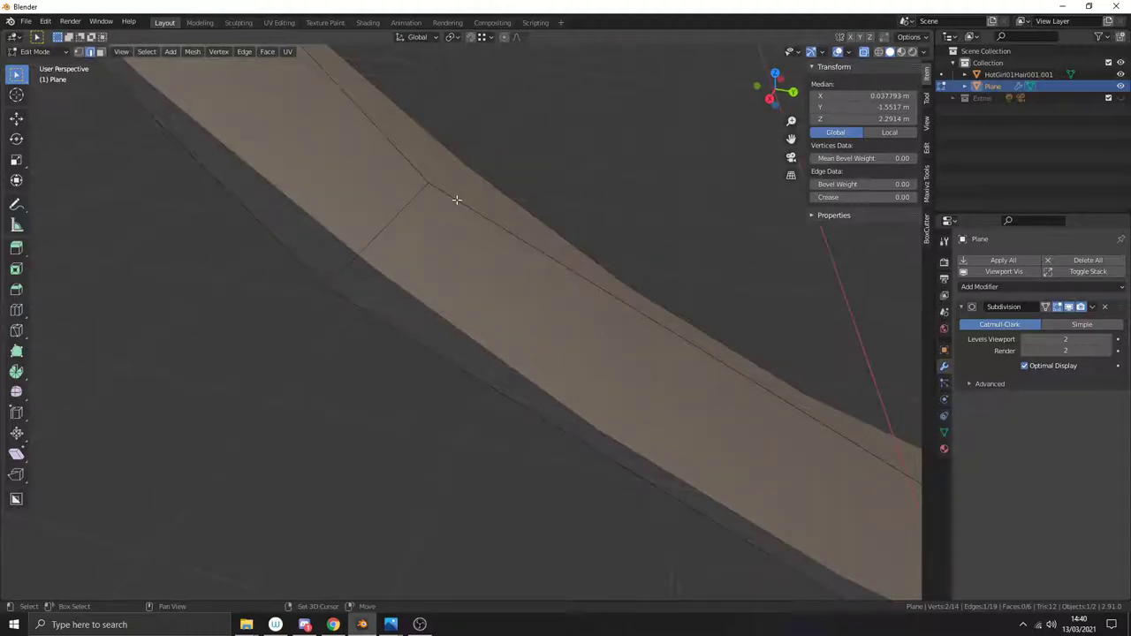
{"action": "scroll", "coordinate": [472, 214], "scroll_direction": "down", "scroll_amount": 5}
{"action": "scroll", "coordinate": [465, 212], "scroll_direction": "up", "scroll_amount": 2}
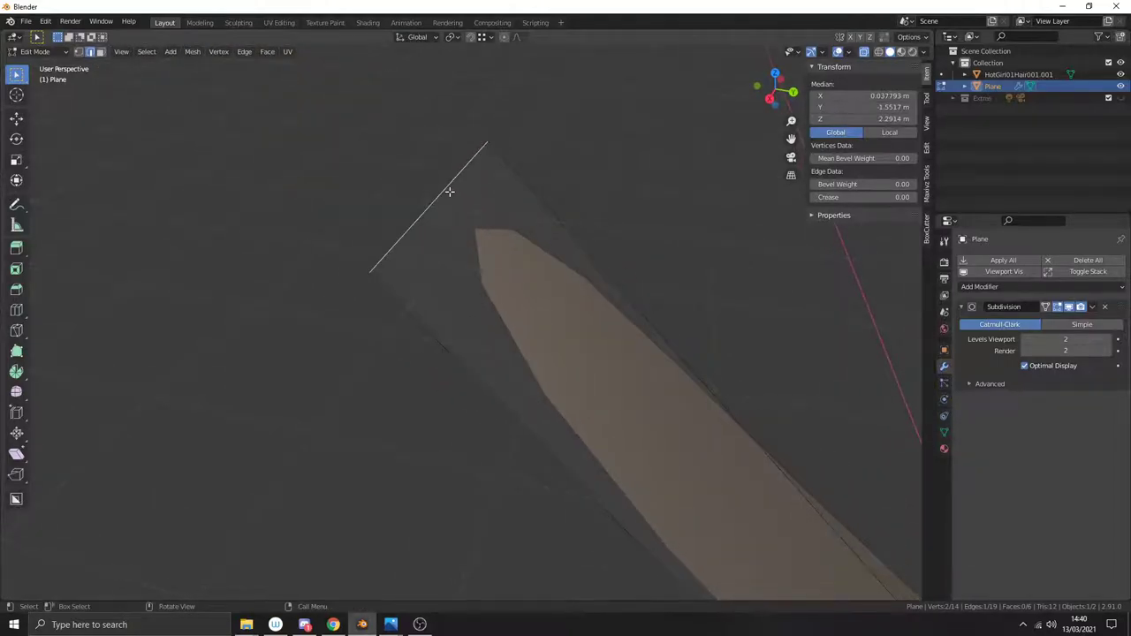
{"action": "key", "text": "e"}
{"action": "key", "text": "y"}
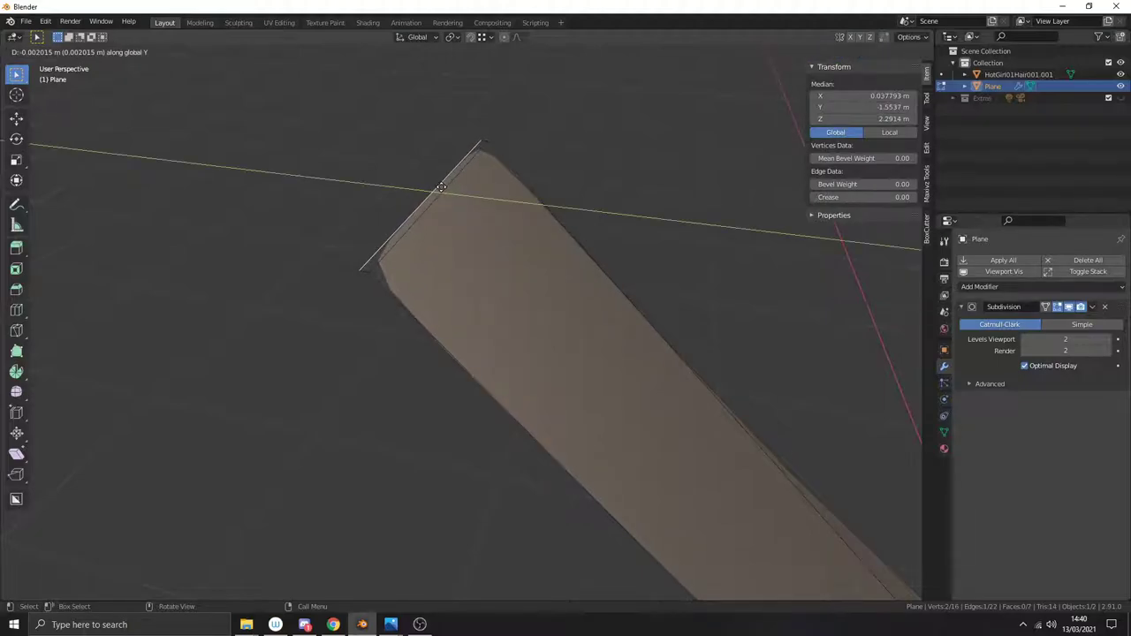
{"action": "left_click", "coordinate": [441, 187]}
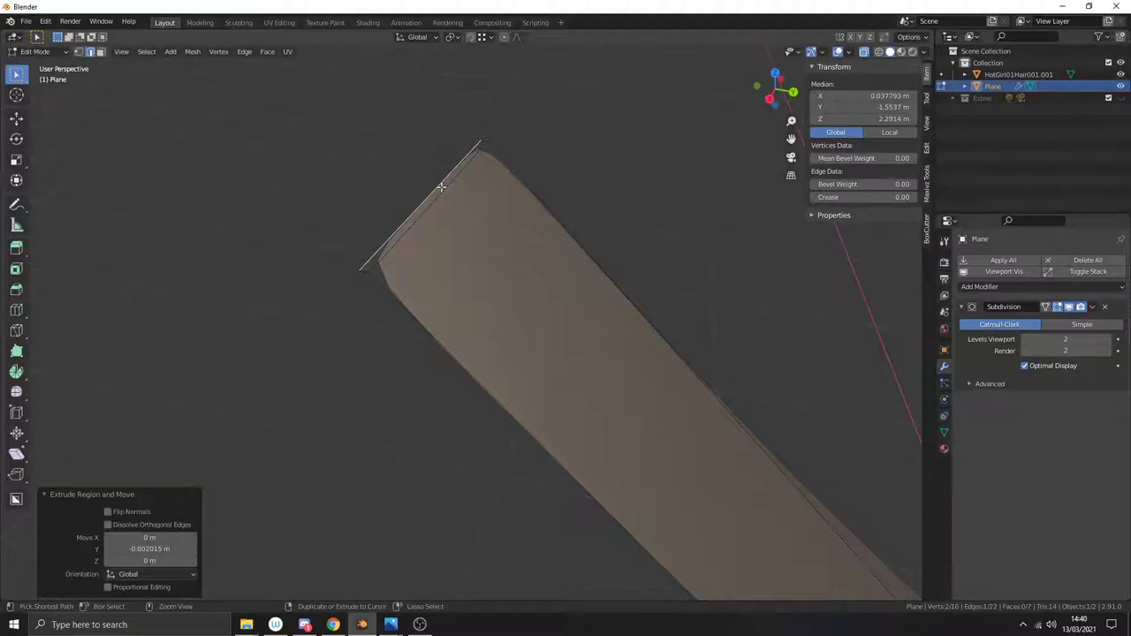
{"action": "key", "text": "ctrl+z"}
Step: Extrude the selected end edge about 0.0018 m outward along negative Y to square off the strip's rounded end
{"action": "key", "text": "e"}
{"action": "key", "text": "y"}
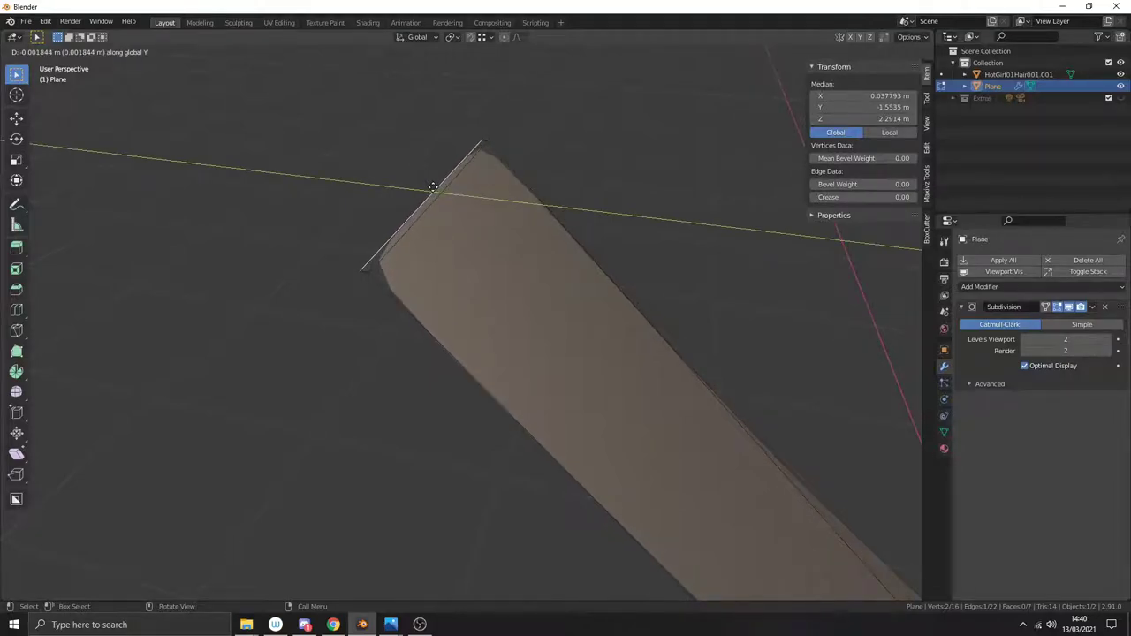
{"action": "left_click", "coordinate": [433, 187]}
{"action": "scroll", "coordinate": [433, 187], "scroll_direction": "down", "scroll_amount": 3}
{"action": "scroll", "coordinate": [530, 283], "scroll_direction": "down", "scroll_amount": 3}
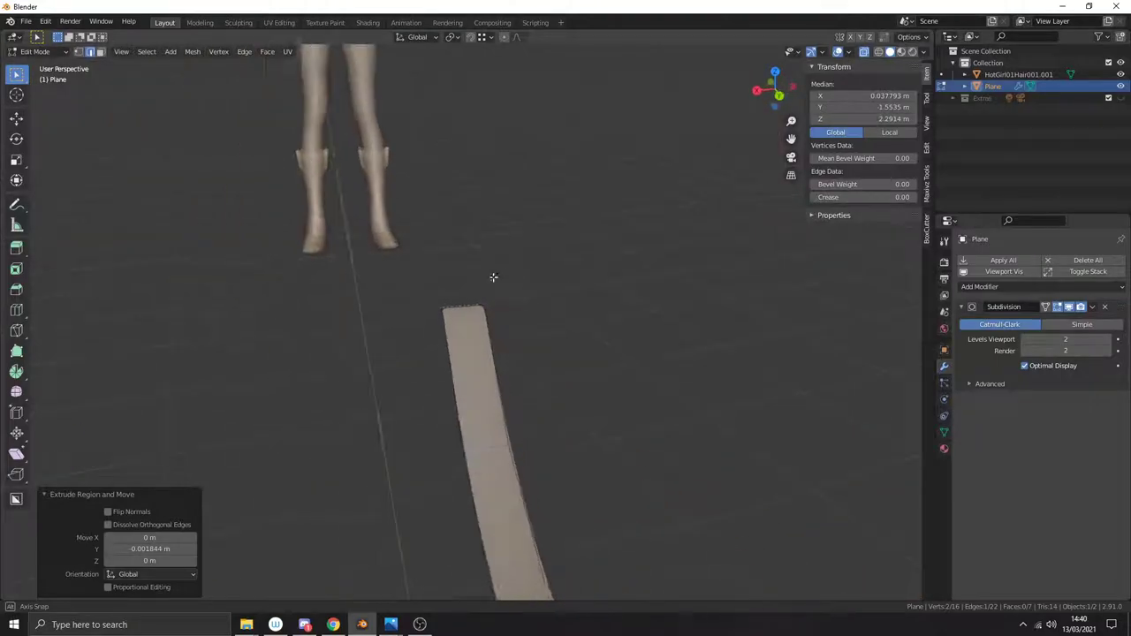
{"action": "middle_click_drag", "start_coordinate": [477, 298], "coordinate": [659, 305]}
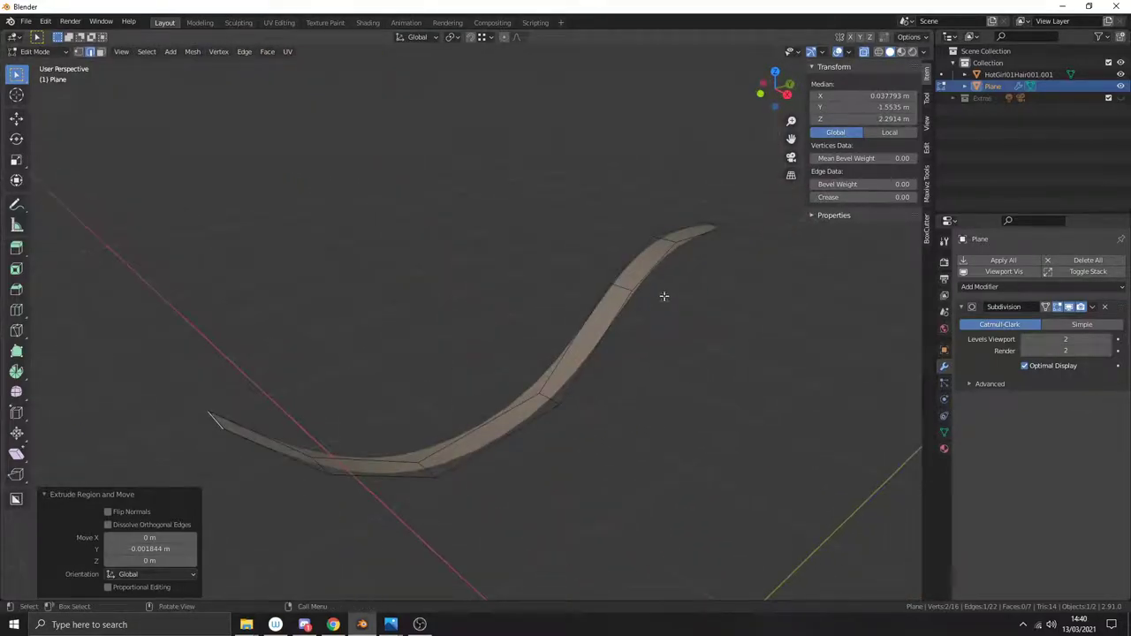
{"action": "middle_click_drag", "start_coordinate": [713, 234], "coordinate": [510, 364]}
{"action": "scroll", "coordinate": [477, 373], "scroll_direction": "up", "scroll_amount": 3}
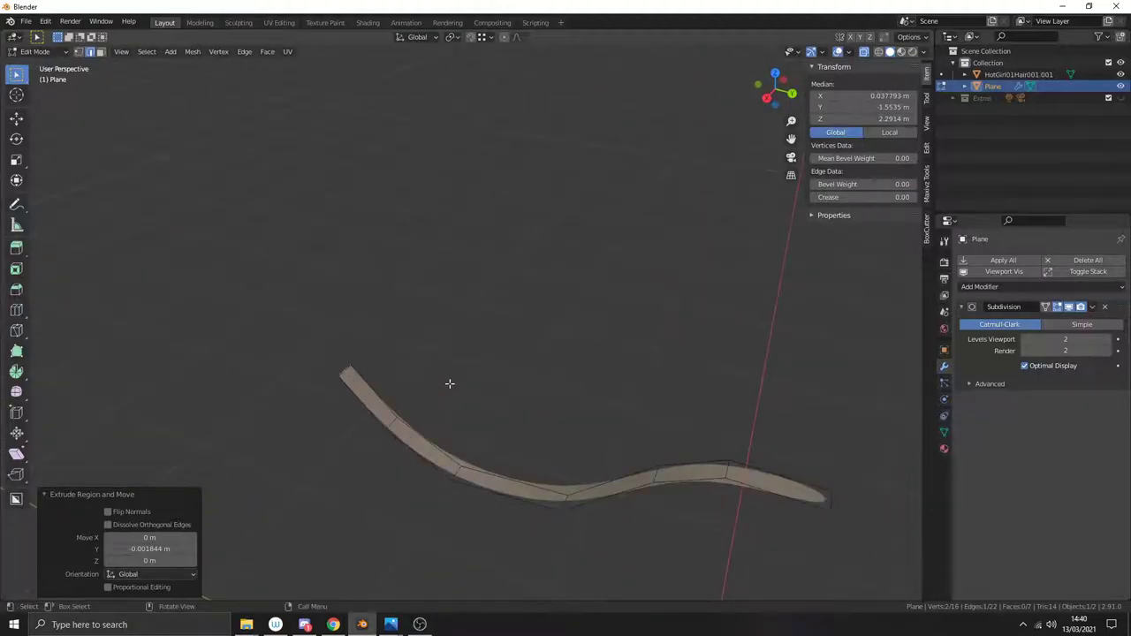
{"action": "middle_click_drag", "start_coordinate": [449, 383], "coordinate": [410, 407]}
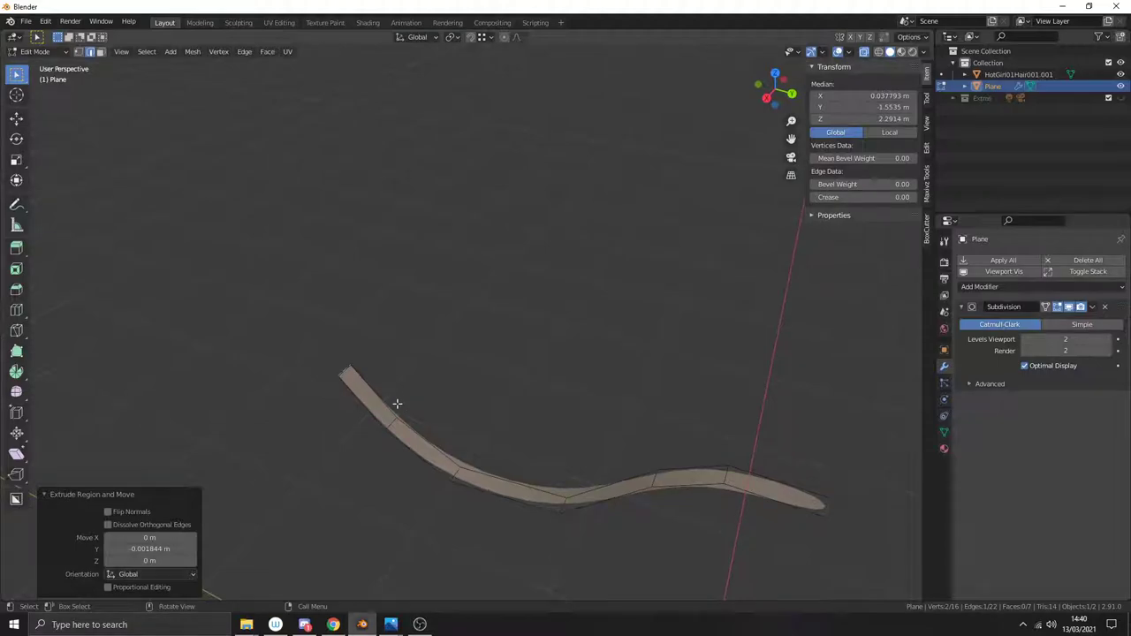
Step: Select the strip's full long edge loop on the positive X side and extrude it about 0.44 m downward along Z
{"action": "scroll", "coordinate": [397, 404], "scroll_direction": "up", "scroll_amount": 8}
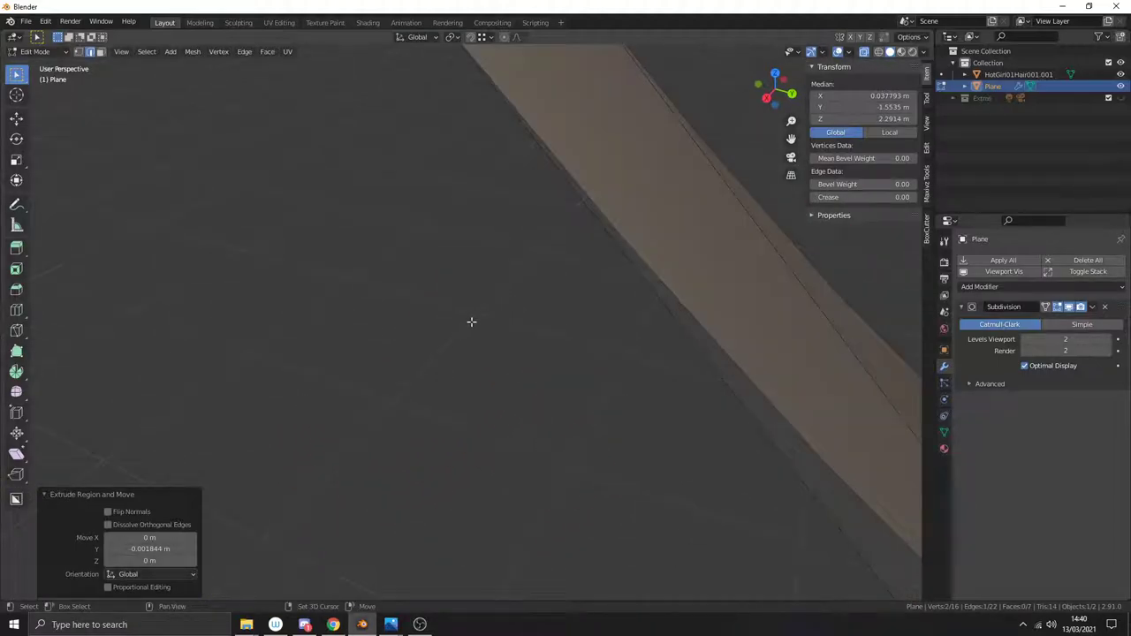
{"action": "scroll", "coordinate": [480, 336], "scroll_direction": "down", "scroll_amount": 5}
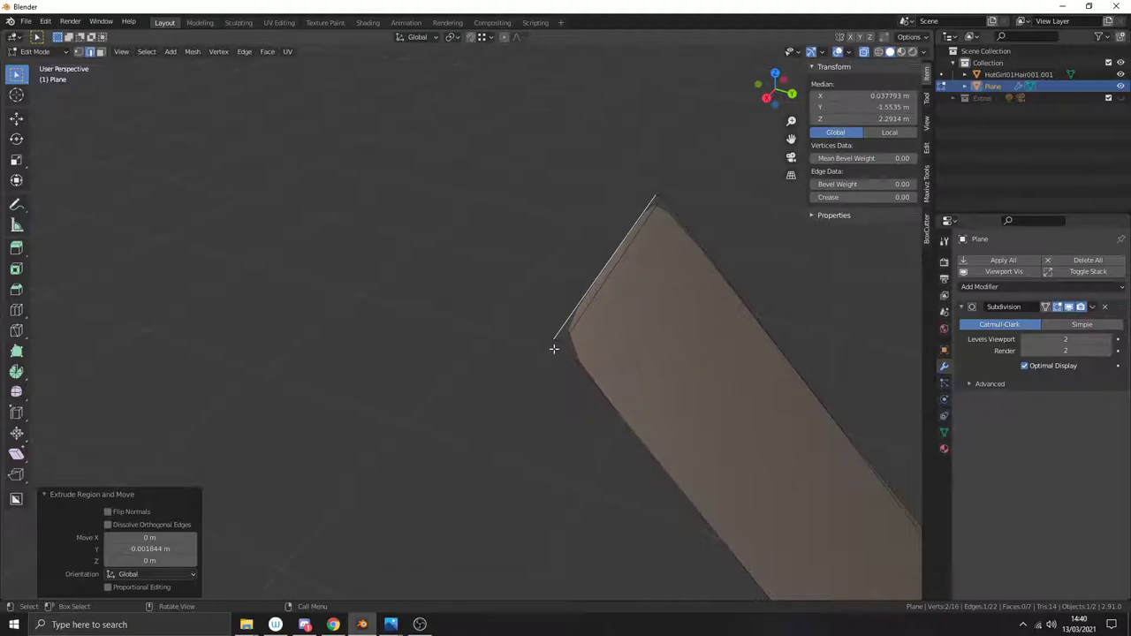
{"action": "left_click", "coordinate": [557, 347]}
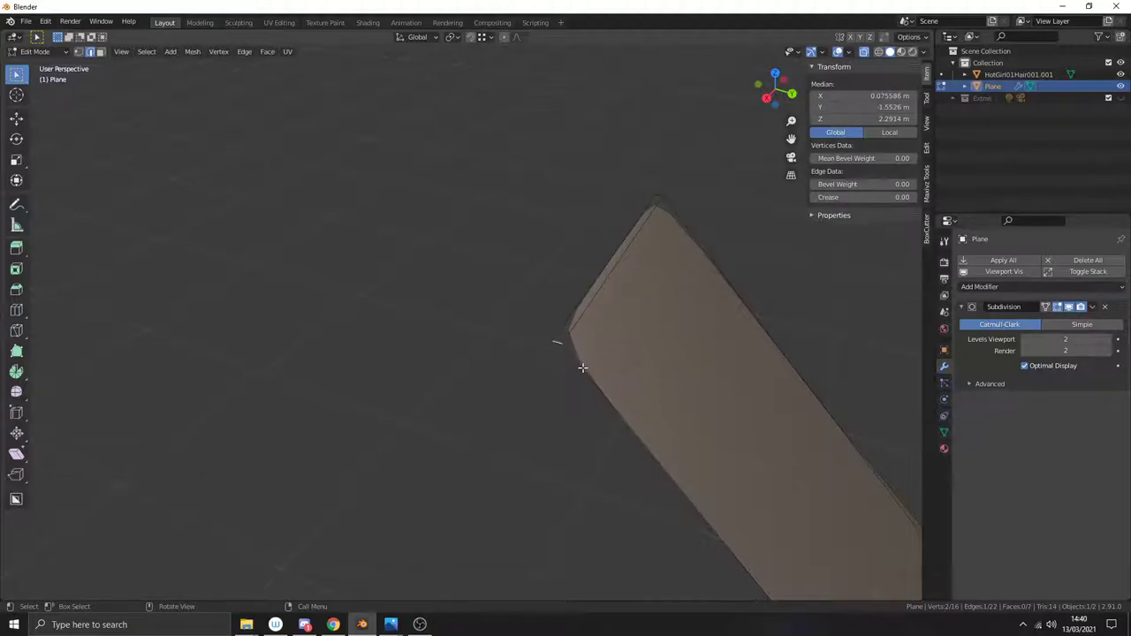
{"action": "left_click", "coordinate": [558, 343], "text": "alt"}
{"action": "middle_click_drag", "start_coordinate": [558, 345], "coordinate": [800, 342]}
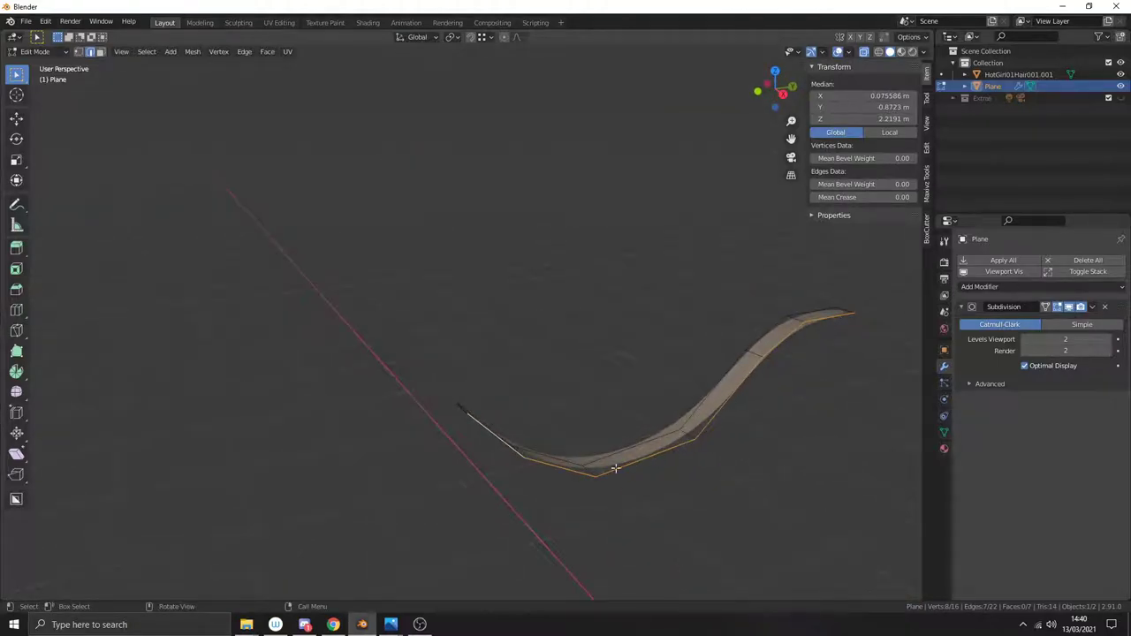
{"action": "middle_click_drag", "start_coordinate": [715, 429], "coordinate": [708, 375]}
{"action": "key", "text": "e"}
{"action": "key", "text": "z"}
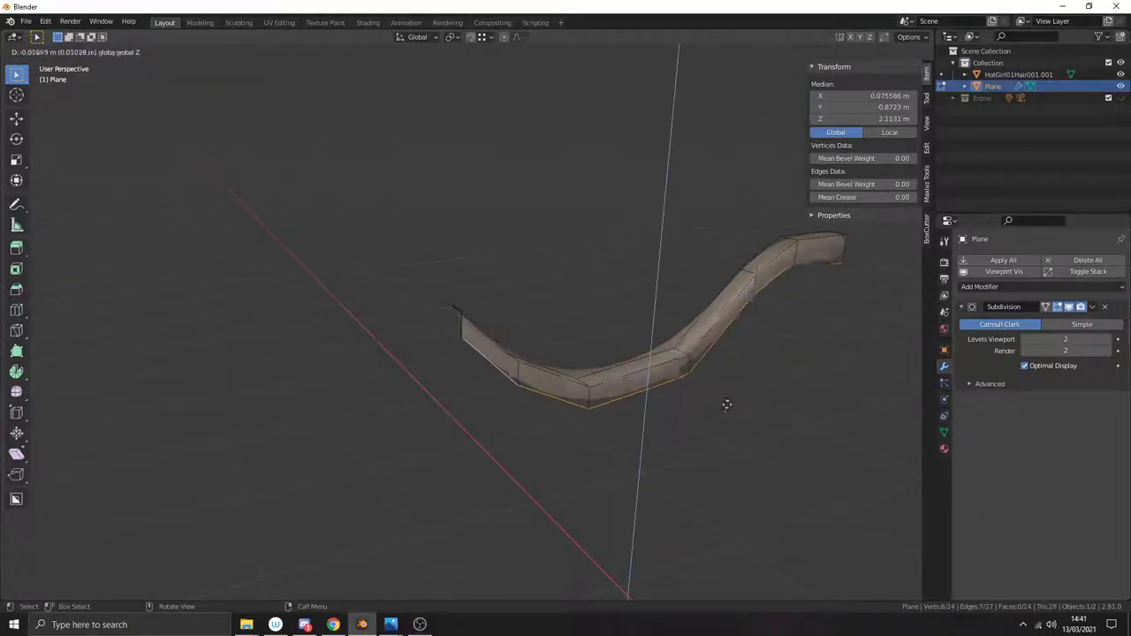
{"action": "left_click", "coordinate": [772, 509]}
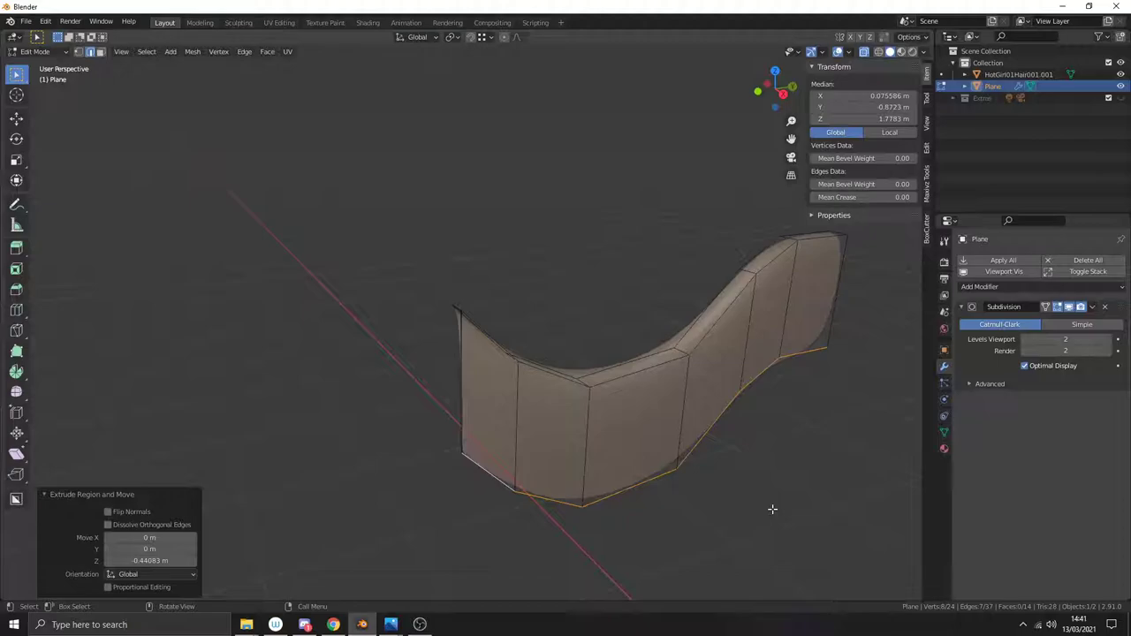
Step: Flatten the extruded lower edge loop into a straight line by scaling it to 0 along Z
{"action": "key", "text": "s"}
{"action": "type", "text": "z"}
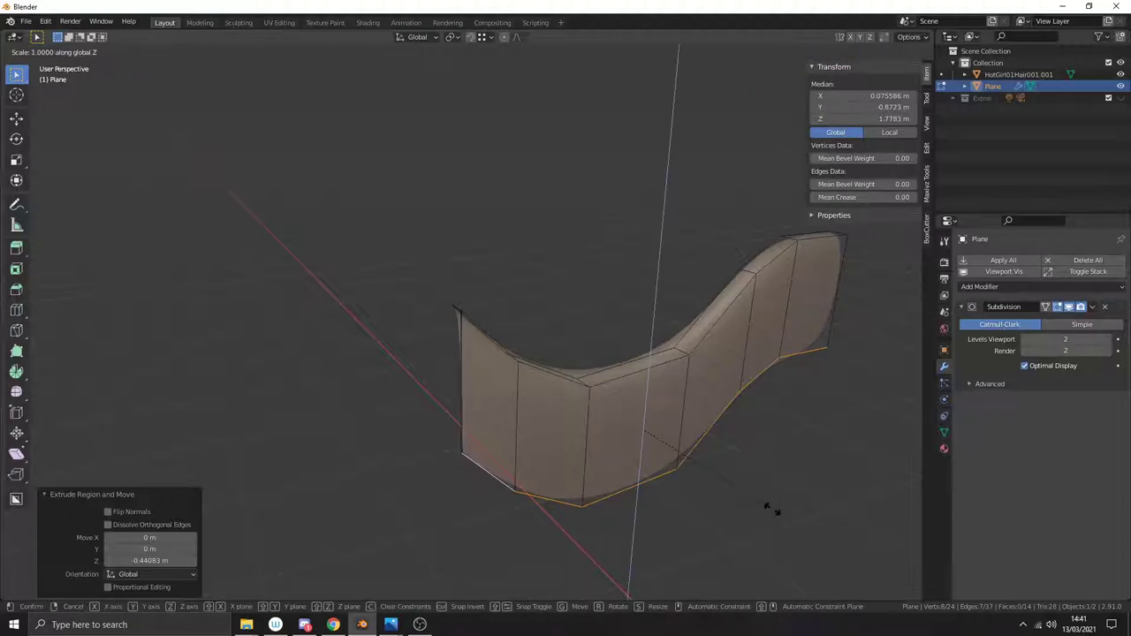
{"action": "type", "text": "0"}
{"action": "key", "text": "Return"}
{"action": "middle_click_drag", "start_coordinate": [556, 328], "coordinate": [681, 432]}
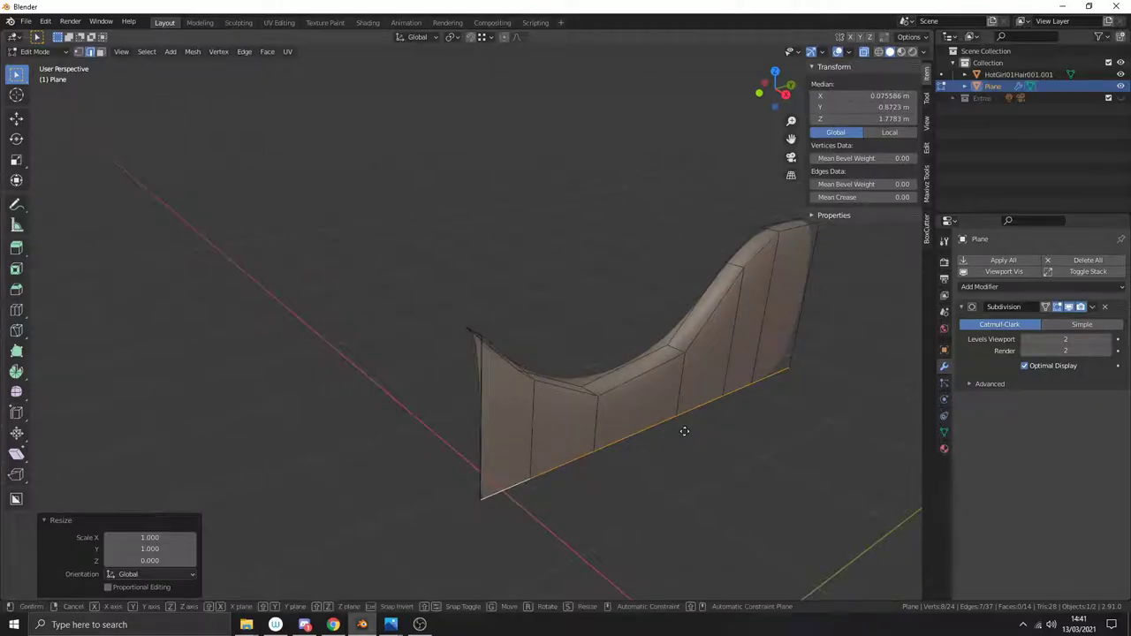
{"action": "key", "text": "g"}
{"action": "type", "text": "z"}
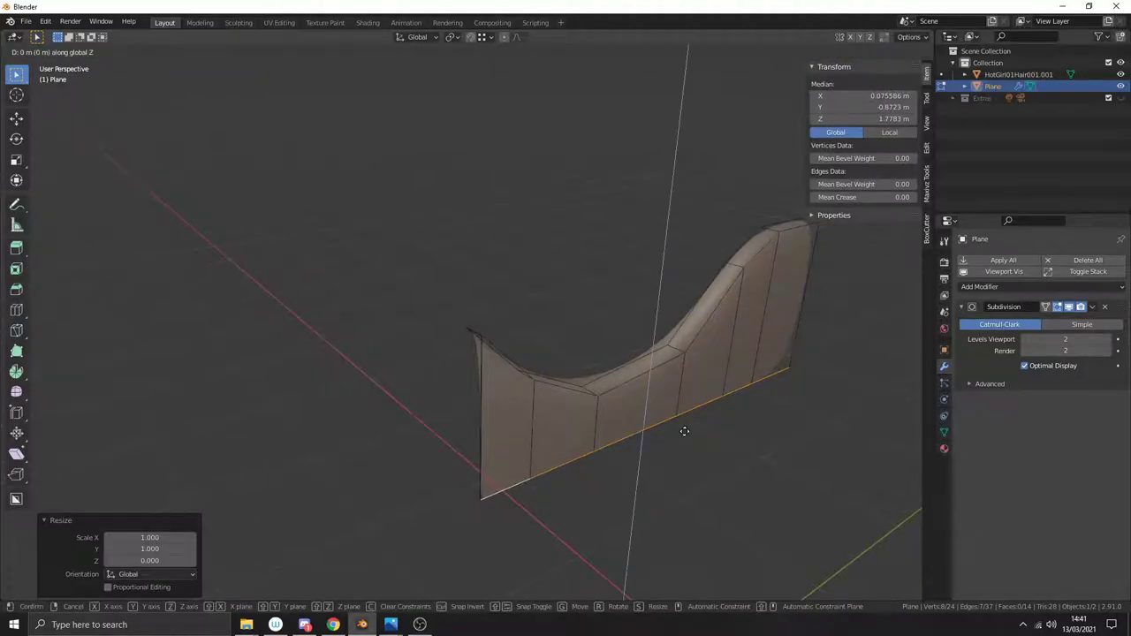
{"action": "type", "text": "0"}
{"action": "key", "text": "Escape"}
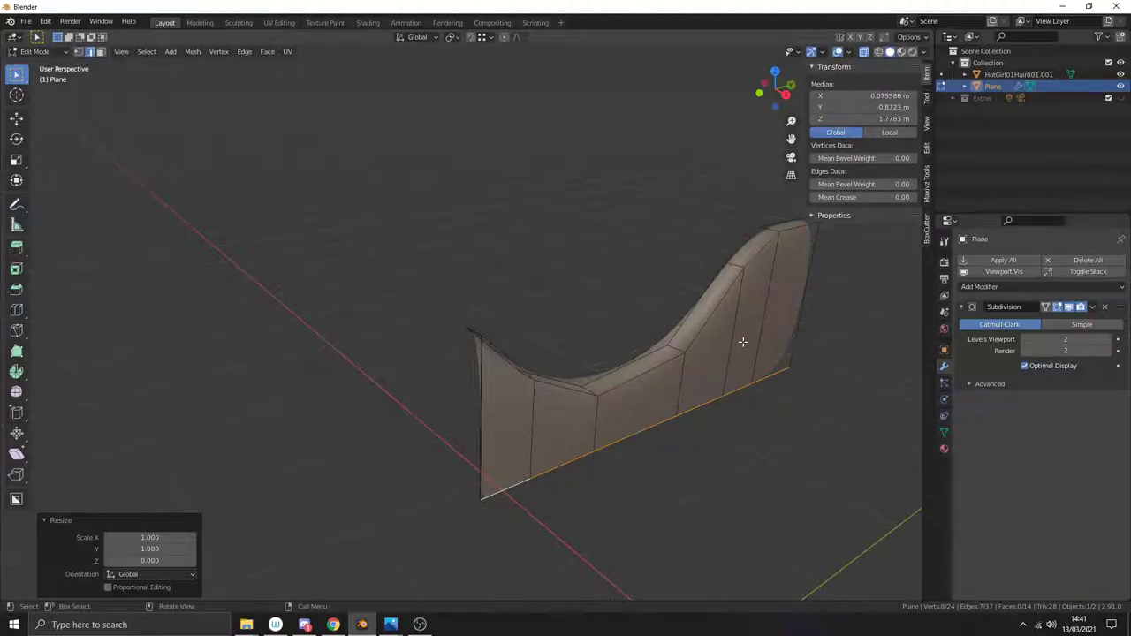
Step: Set the lower edge loop's median Z to 0 m so the wall reaches ground level
{"action": "left_click", "coordinate": [895, 119]}
{"action": "type", "text": "0"}
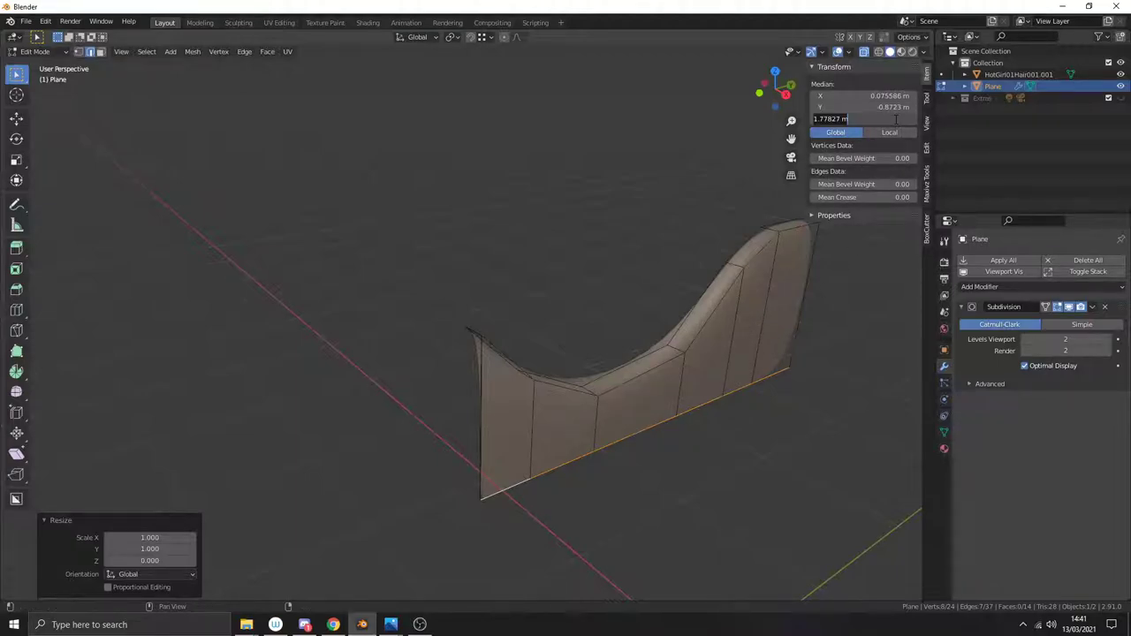
{"action": "key", "text": "Return"}
Step: Add one lengthwise loop cut on the curved top strip, slid about 0.92 toward the edge shared with the vertical wall
{"action": "middle_click_drag", "start_coordinate": [682, 215], "coordinate": [562, 341]}
{"action": "scroll", "coordinate": [496, 360], "scroll_direction": "up", "scroll_amount": 2}
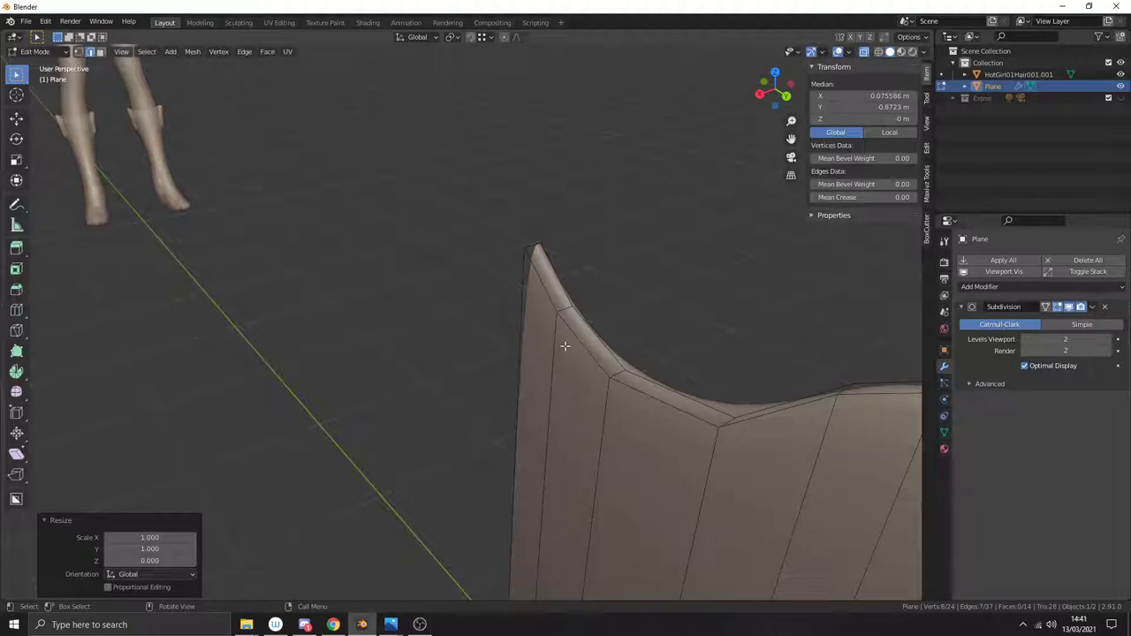
{"action": "middle_click_drag", "start_coordinate": [565, 345], "coordinate": [576, 319]}
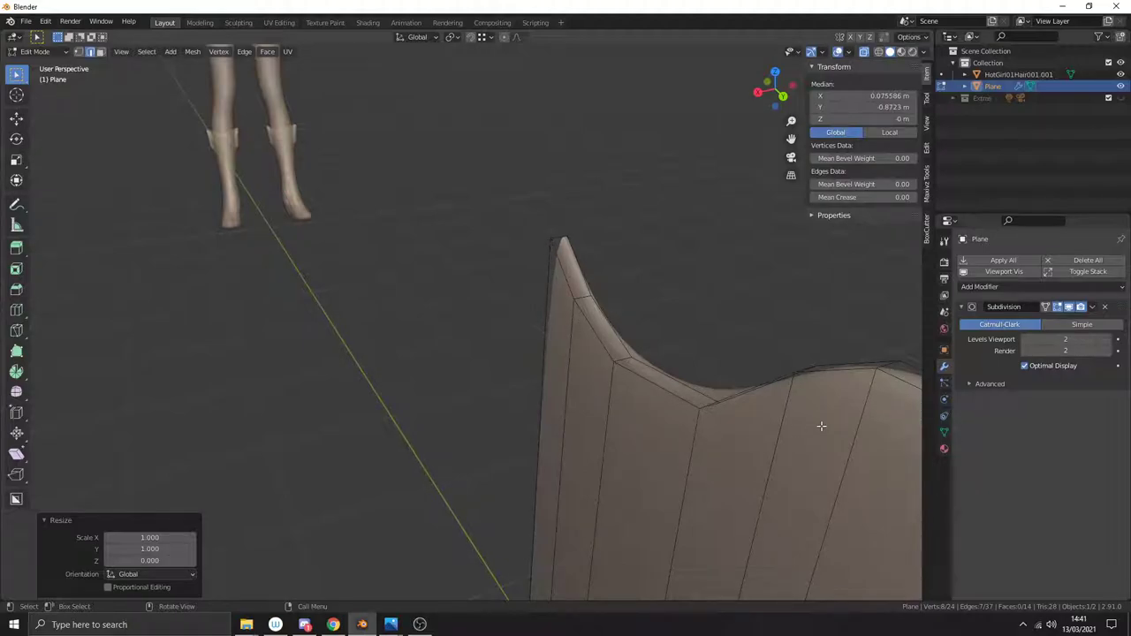
{"action": "middle_click_drag", "start_coordinate": [785, 396], "coordinate": [616, 232]}
{"action": "middle_click_drag", "start_coordinate": [699, 404], "coordinate": [698, 308]}
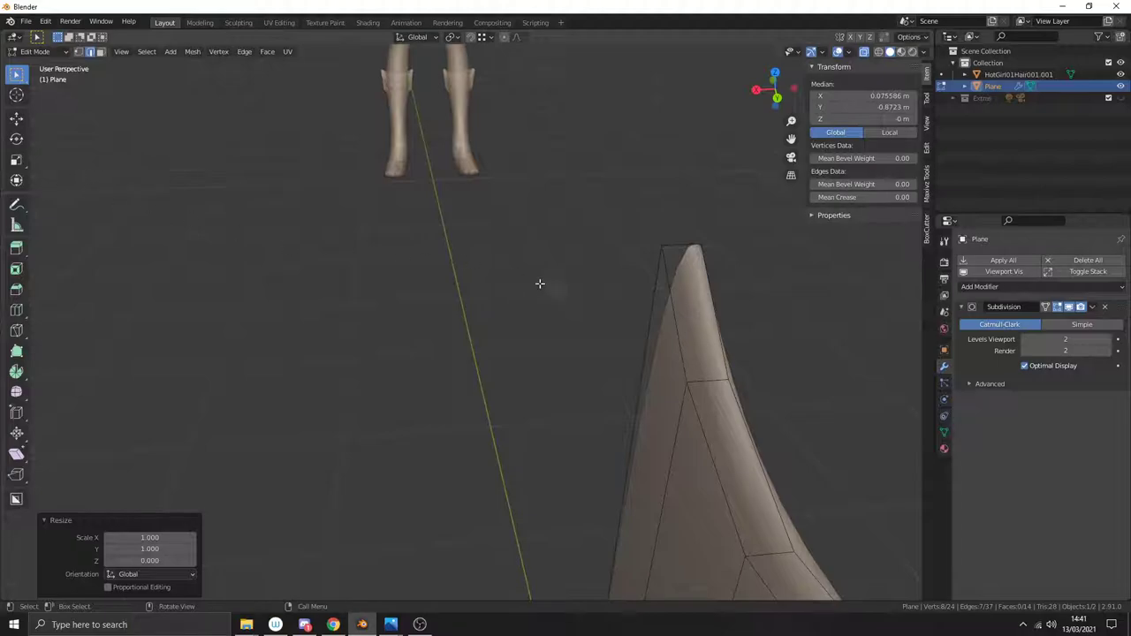
{"action": "key", "text": "ctrl+r"}
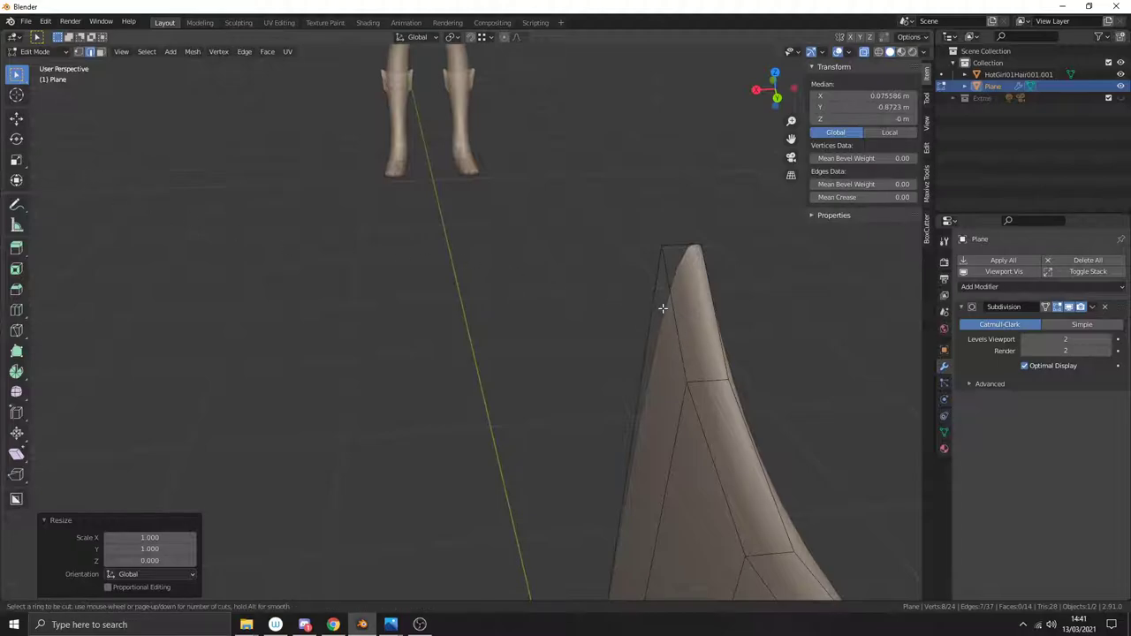
{"action": "left_click", "coordinate": [705, 380]}
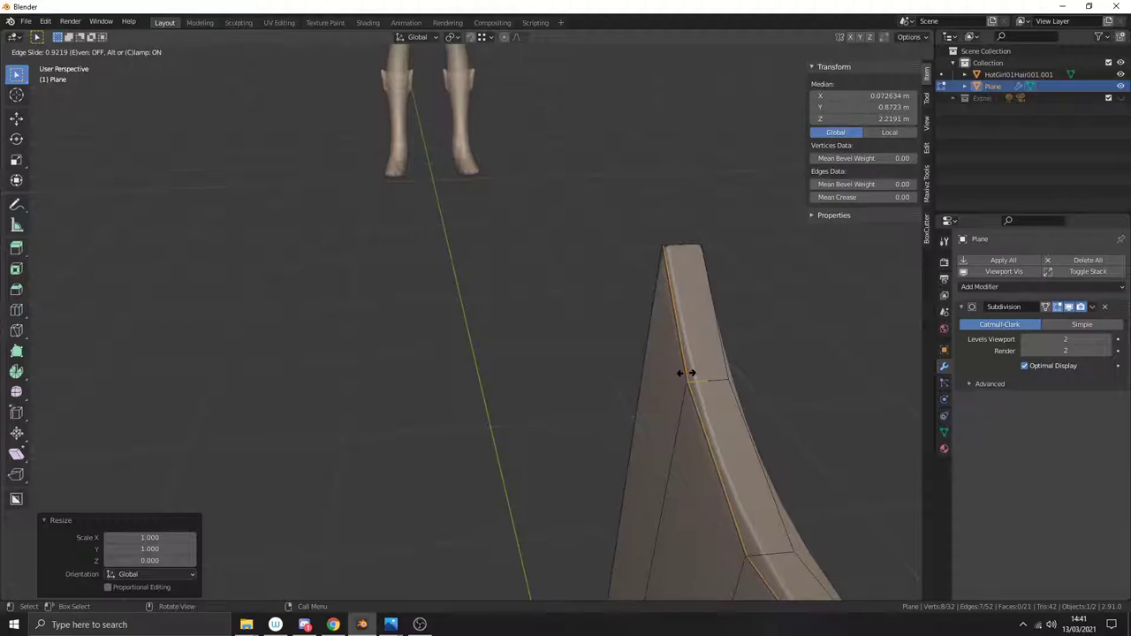
{"action": "left_click", "coordinate": [685, 373]}
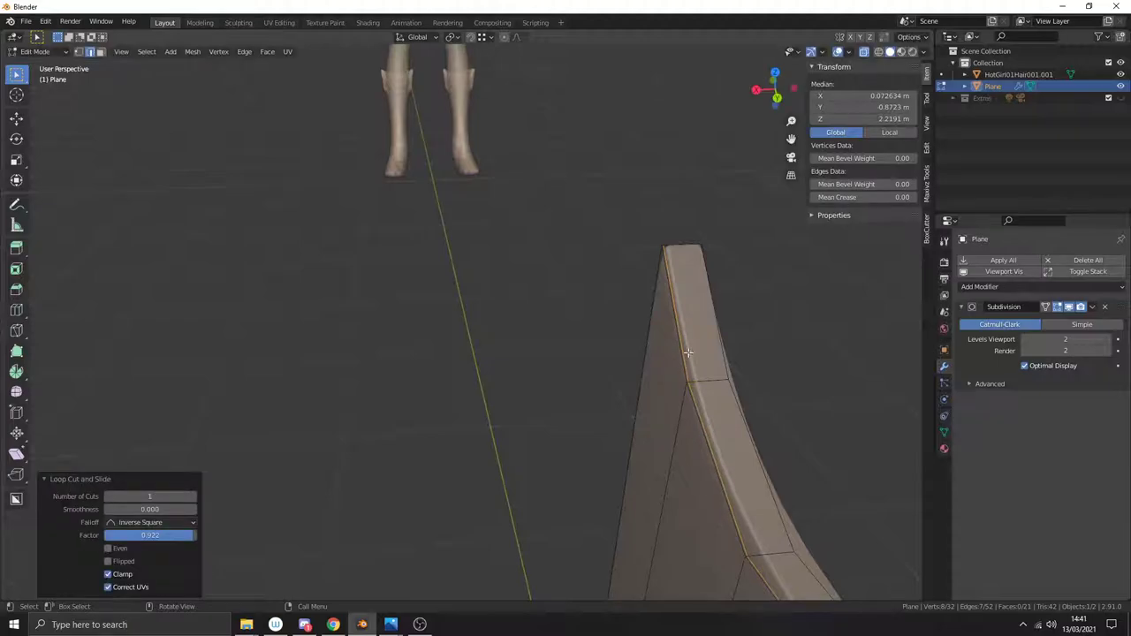
Step: Examine the tightened top edge in Object Mode with the object deselected, solid shading and X-ray off
{"action": "middle_click_drag", "start_coordinate": [687, 356], "coordinate": [659, 356]}
{"action": "middle_click_drag", "start_coordinate": [549, 345], "coordinate": [713, 379]}
{"action": "key", "text": "grave"}
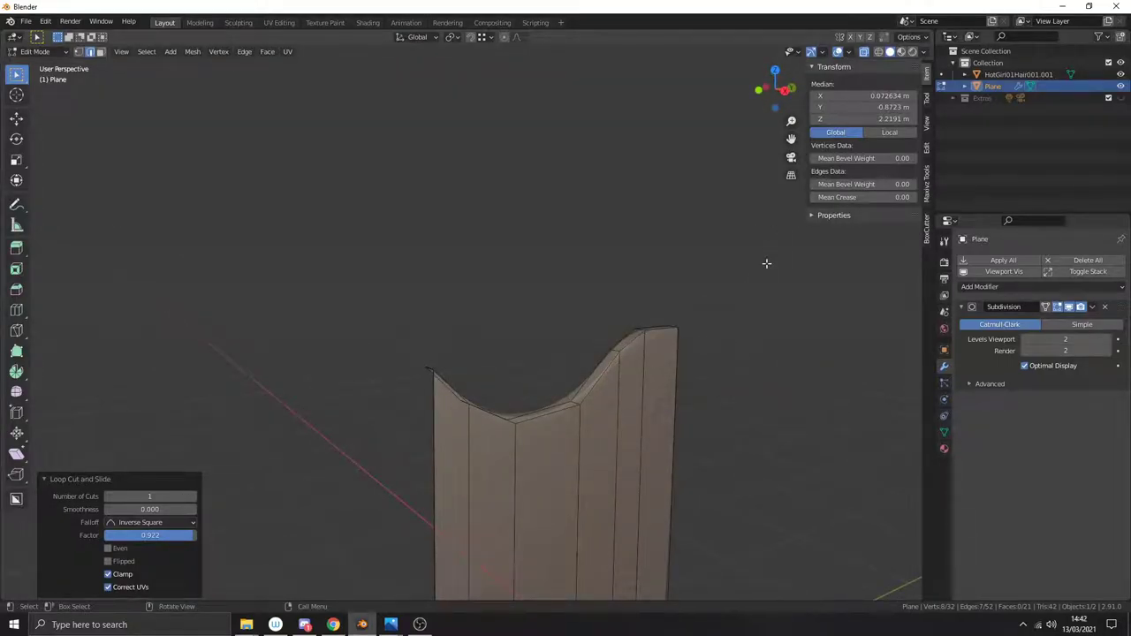
{"action": "key", "text": "Tab"}
{"action": "left_click", "coordinate": [784, 357]}
{"action": "middle_click_drag", "start_coordinate": [783, 357], "coordinate": [626, 378]}
{"action": "middle_click_drag", "start_coordinate": [421, 477], "coordinate": [492, 471]}
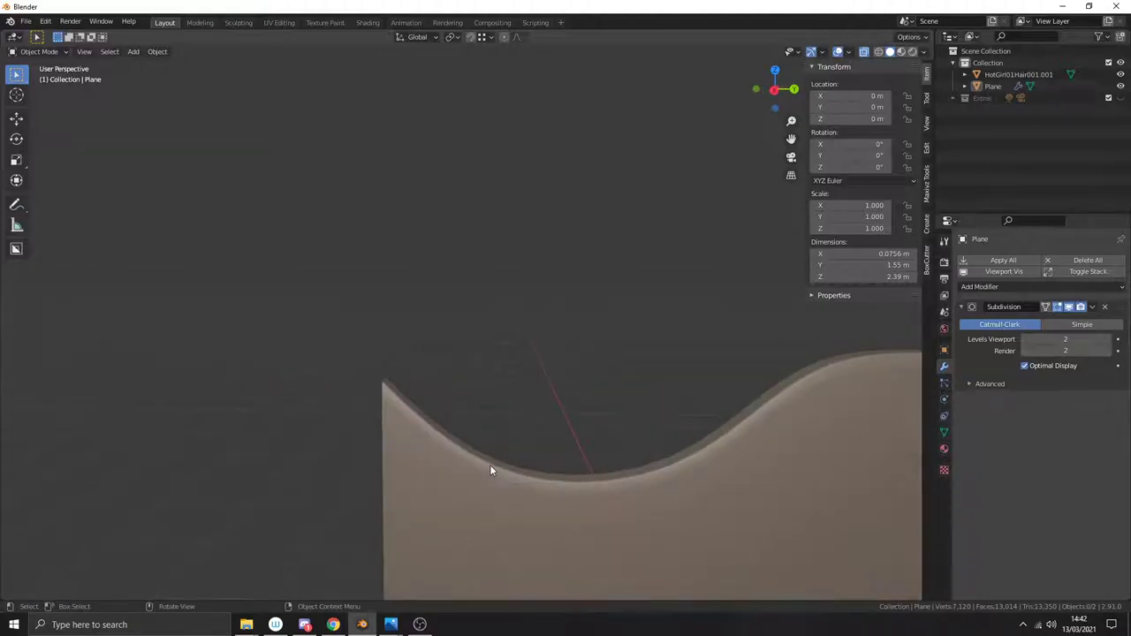
{"action": "key", "text": "z"}
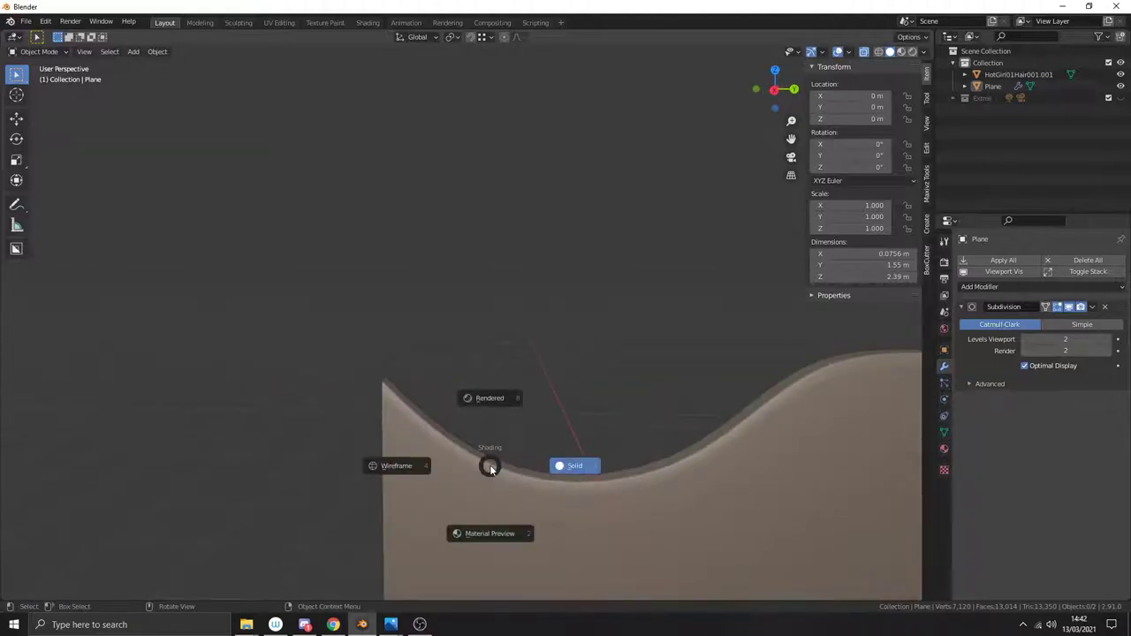
{"action": "middle_click_drag", "start_coordinate": [507, 433], "coordinate": [457, 433]}
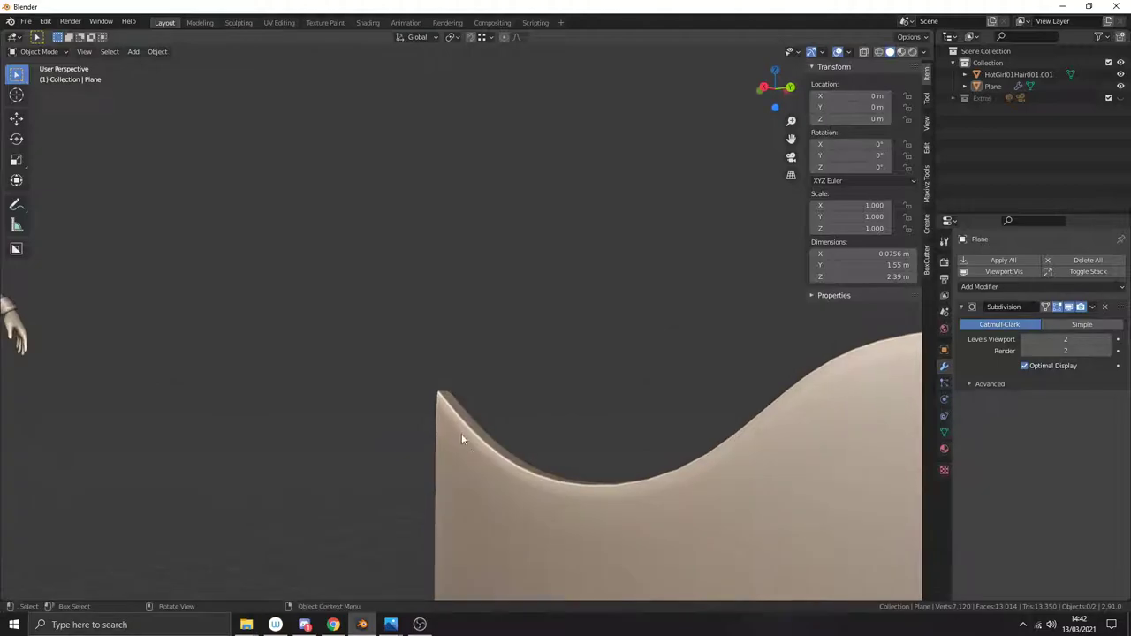
{"action": "middle_click_drag", "start_coordinate": [537, 472], "coordinate": [484, 427]}
{"action": "middle_click_drag", "start_coordinate": [624, 492], "coordinate": [516, 438]}
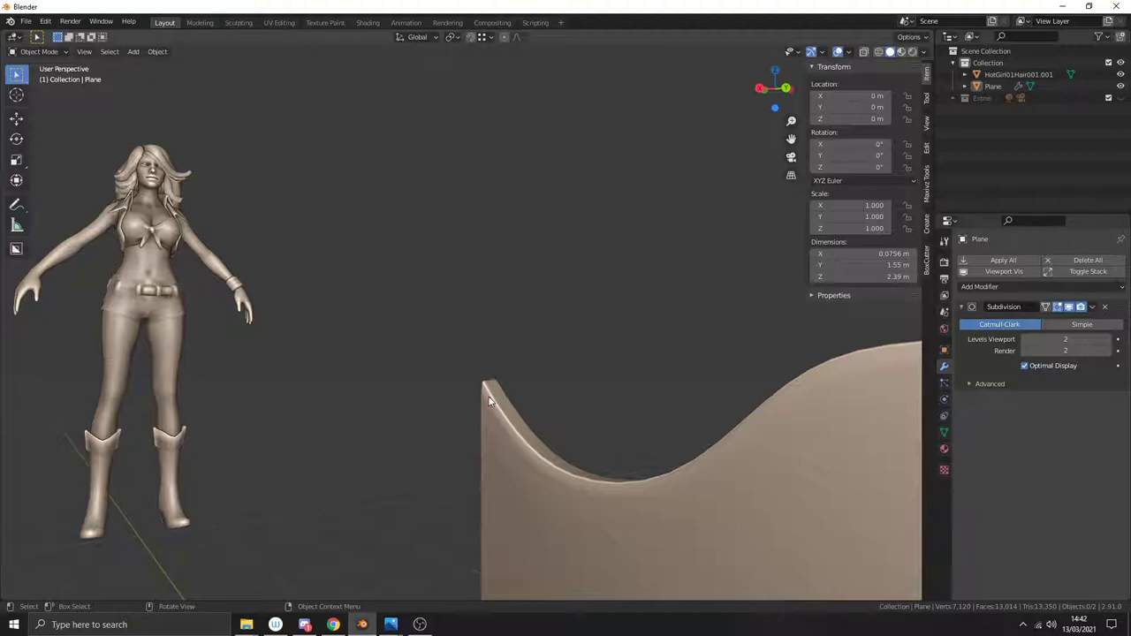
Step: Select the plane object, enter Edit Mode and disable its Subdivision modifier's viewport display
{"action": "left_click", "coordinate": [776, 455]}
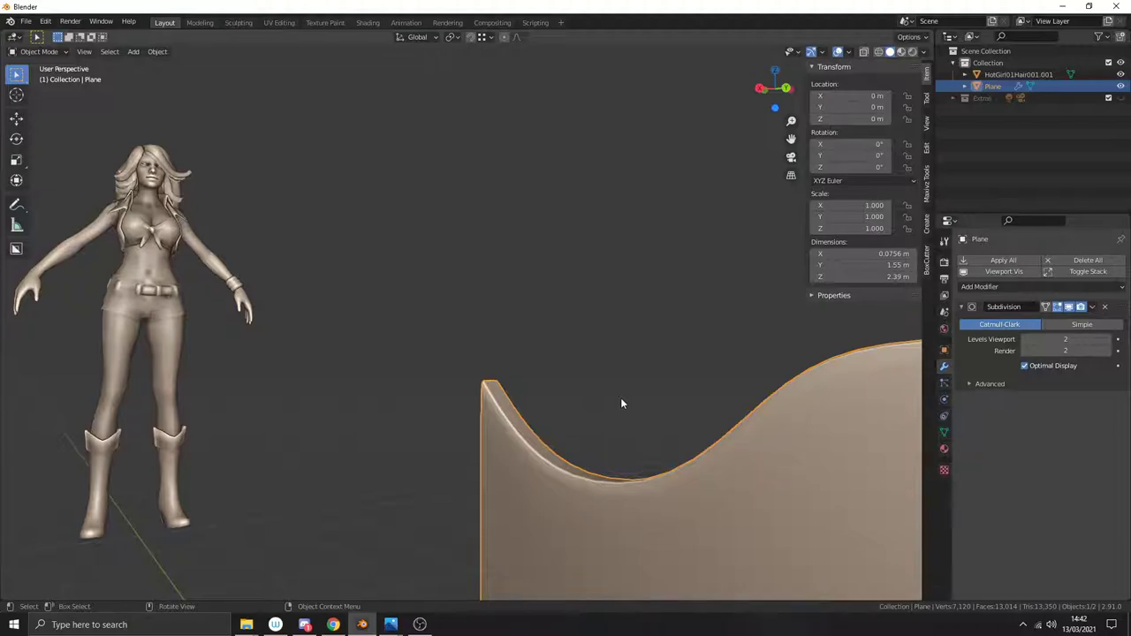
{"action": "middle_click_drag", "start_coordinate": [621, 403], "coordinate": [666, 445]}
{"action": "key", "text": "Tab"}
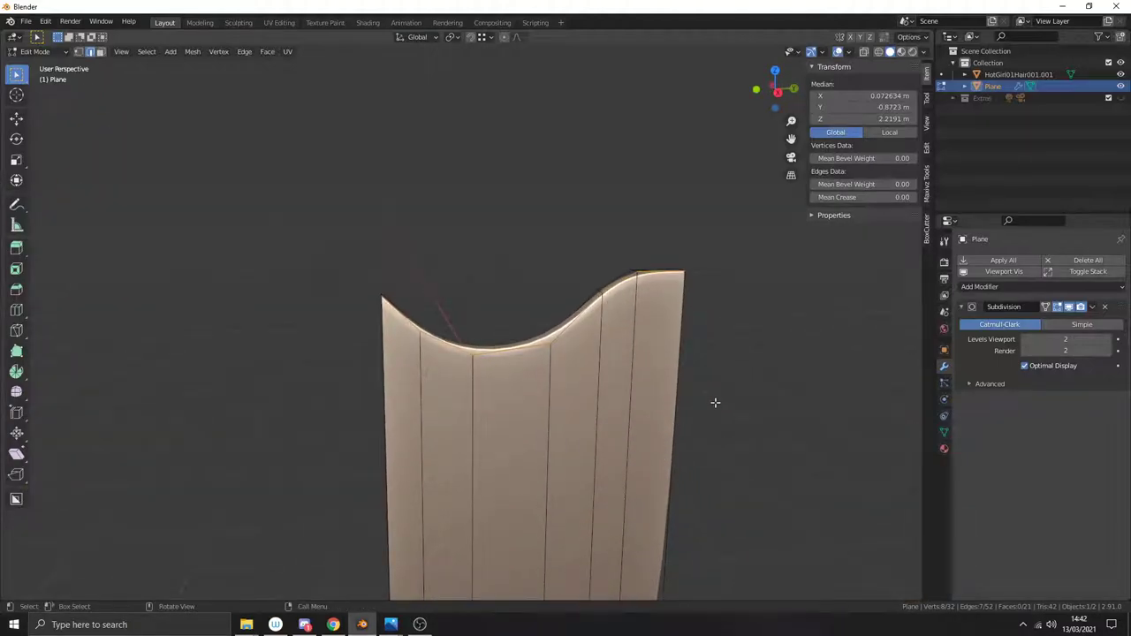
{"action": "left_click", "coordinate": [1069, 307]}
{"action": "middle_click_drag", "start_coordinate": [477, 380], "coordinate": [518, 394]}
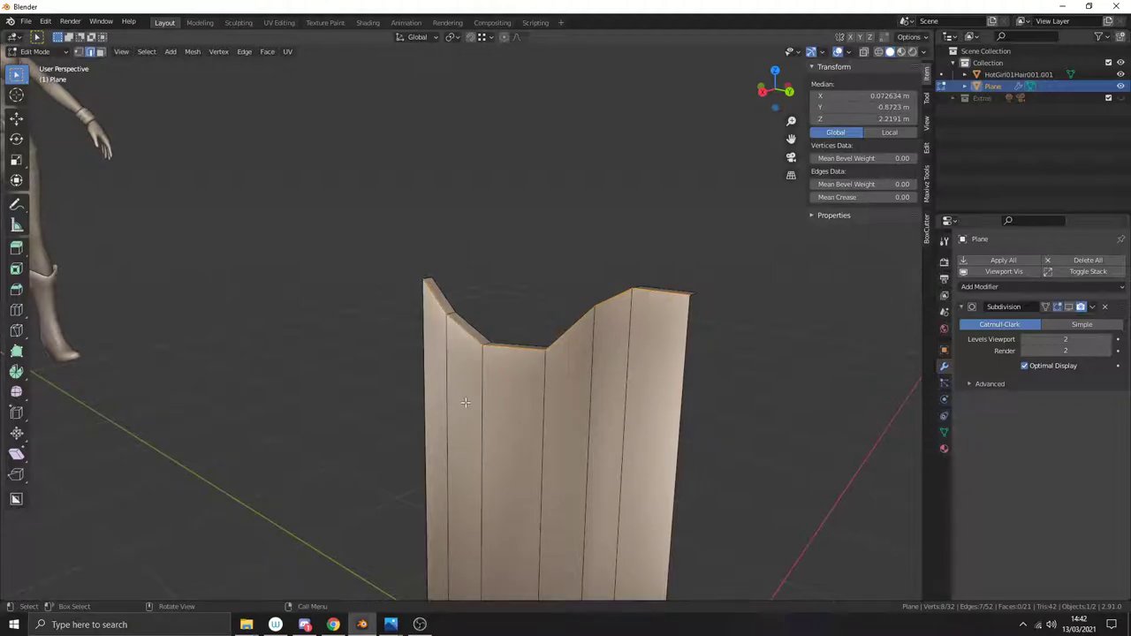
Step: Add one horizontal loop cut across the vertical wall, slid about 0.99 upward to just below its wavy top edge
{"action": "key", "text": "ctrl+r"}
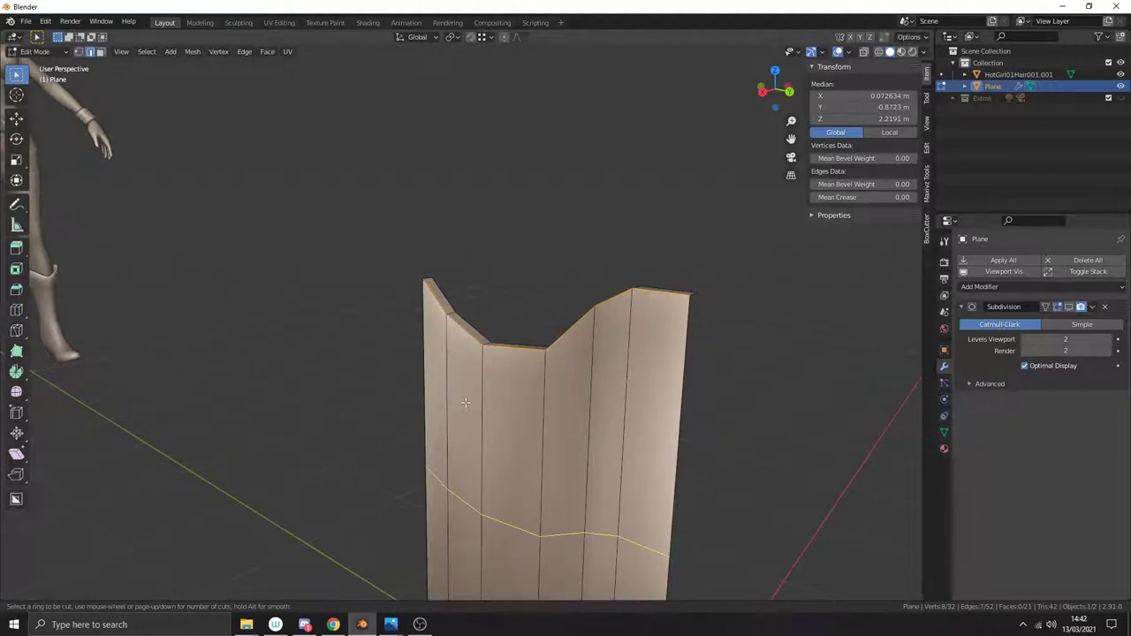
{"action": "left_click", "coordinate": [465, 403]}
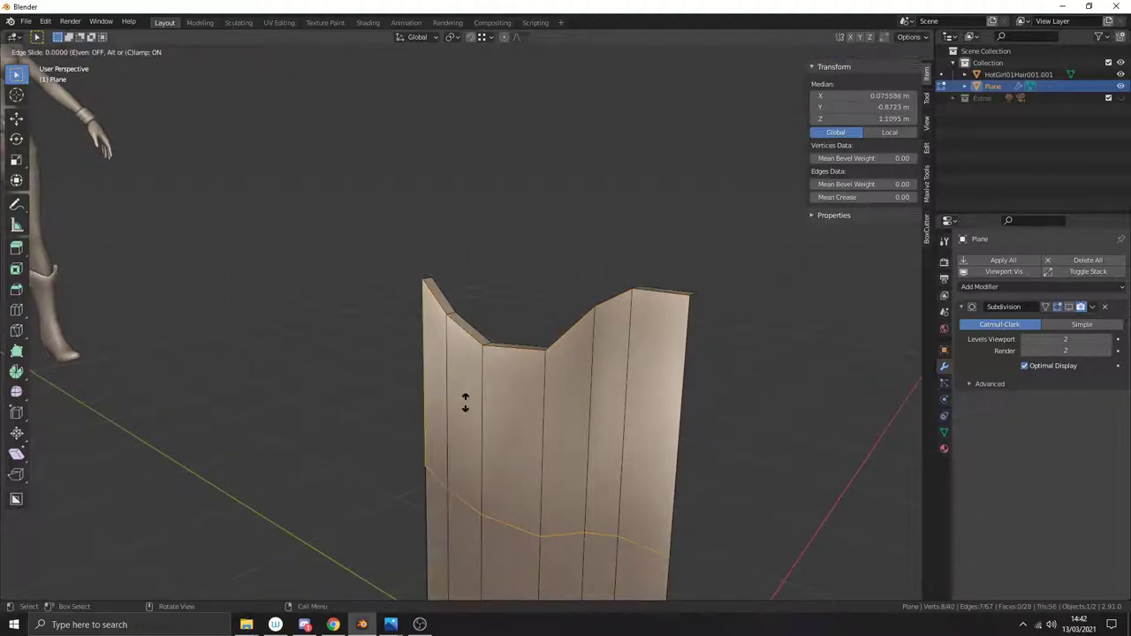
{"action": "left_click", "coordinate": [478, 245]}
{"action": "scroll", "coordinate": [477, 244], "scroll_direction": "up", "scroll_amount": 8}
{"action": "middle_click_drag", "start_coordinate": [510, 342], "coordinate": [722, 365]}
Step: Switch to the right orthographic view and examine the narrow band between the new loop and the wavy top edge
{"action": "key", "text": "KP_3"}
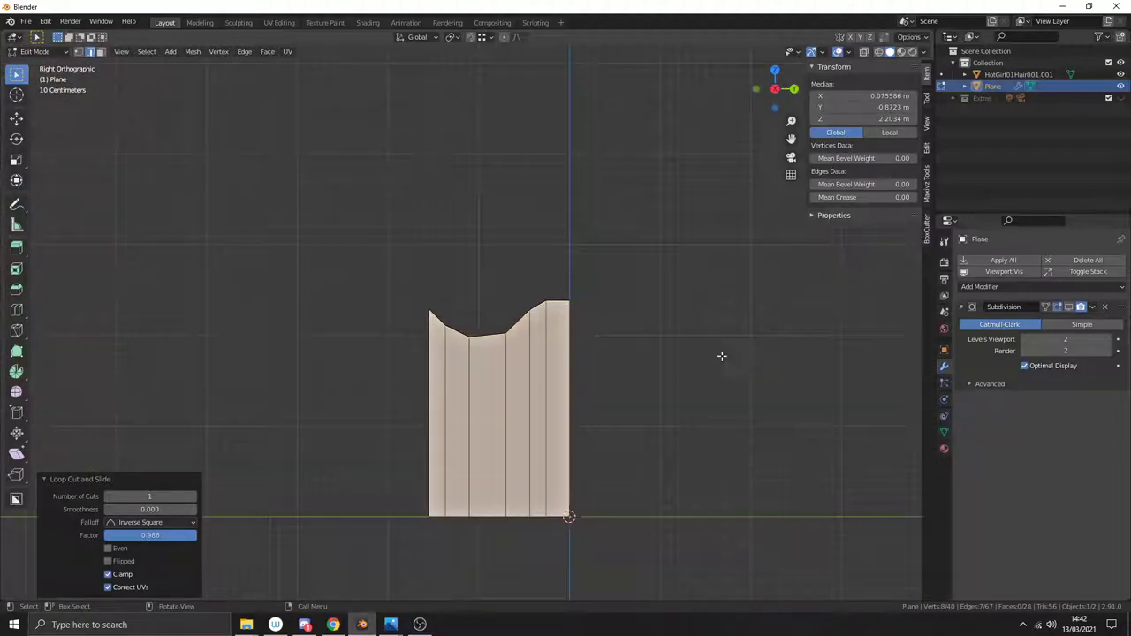
{"action": "scroll", "coordinate": [589, 305], "scroll_direction": "up", "scroll_amount": 7}
{"action": "scroll", "coordinate": [553, 345], "scroll_direction": "right", "scroll_amount": 3, "text": "ctrl"}
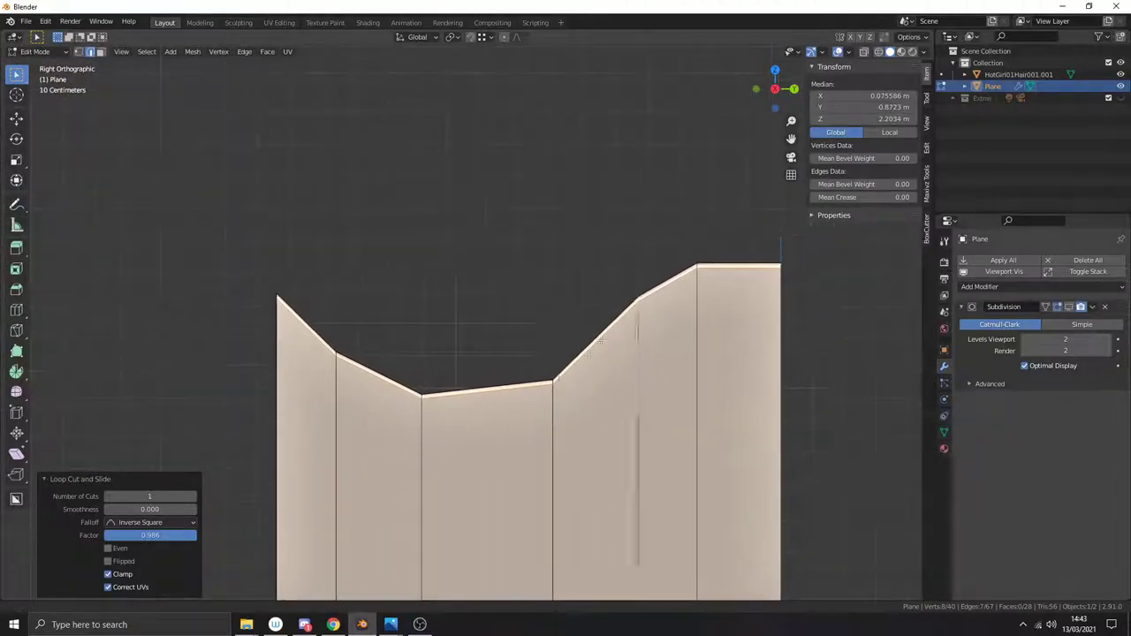
{"action": "scroll", "coordinate": [579, 371], "scroll_direction": "up", "scroll_amount": 1}
{"action": "middle_click_drag", "start_coordinate": [573, 382], "coordinate": [626, 372], "text": "shift"}
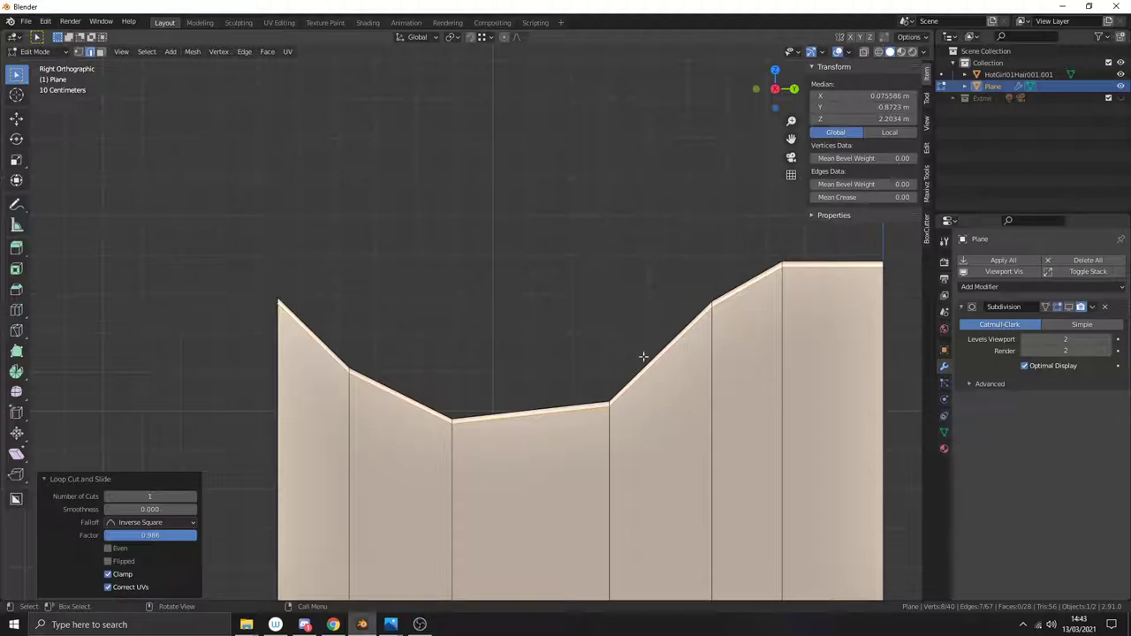
{"action": "scroll", "coordinate": [766, 329], "scroll_direction": "up", "scroll_amount": 1}
{"action": "scroll", "coordinate": [723, 365], "scroll_direction": "up", "scroll_amount": 1}
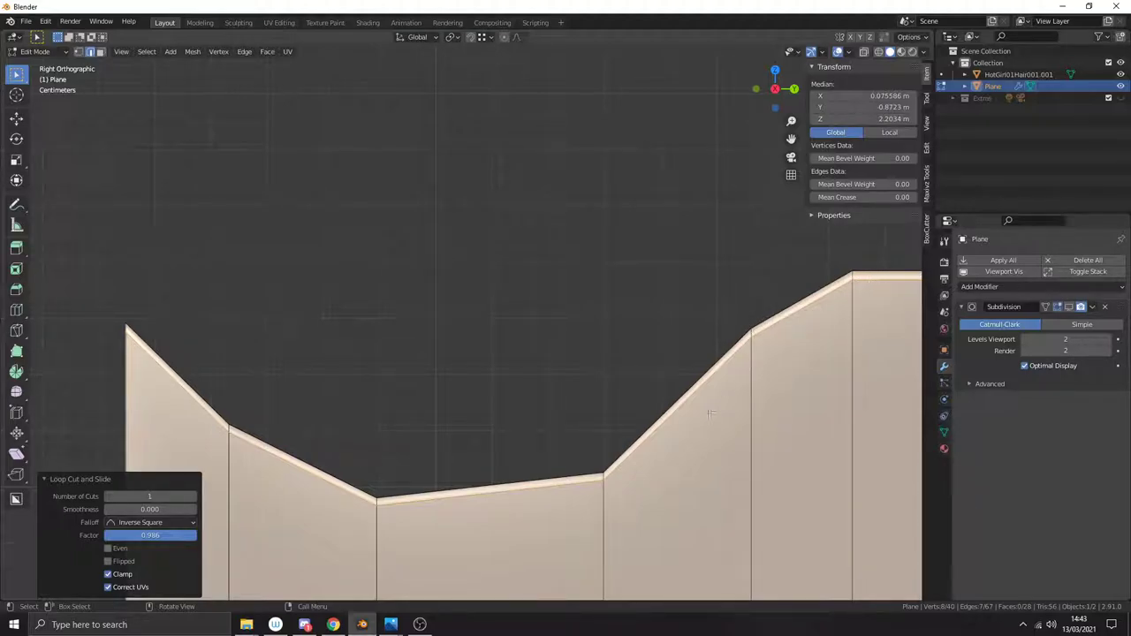
{"action": "scroll", "coordinate": [721, 409], "scroll_direction": "up", "scroll_amount": 2}
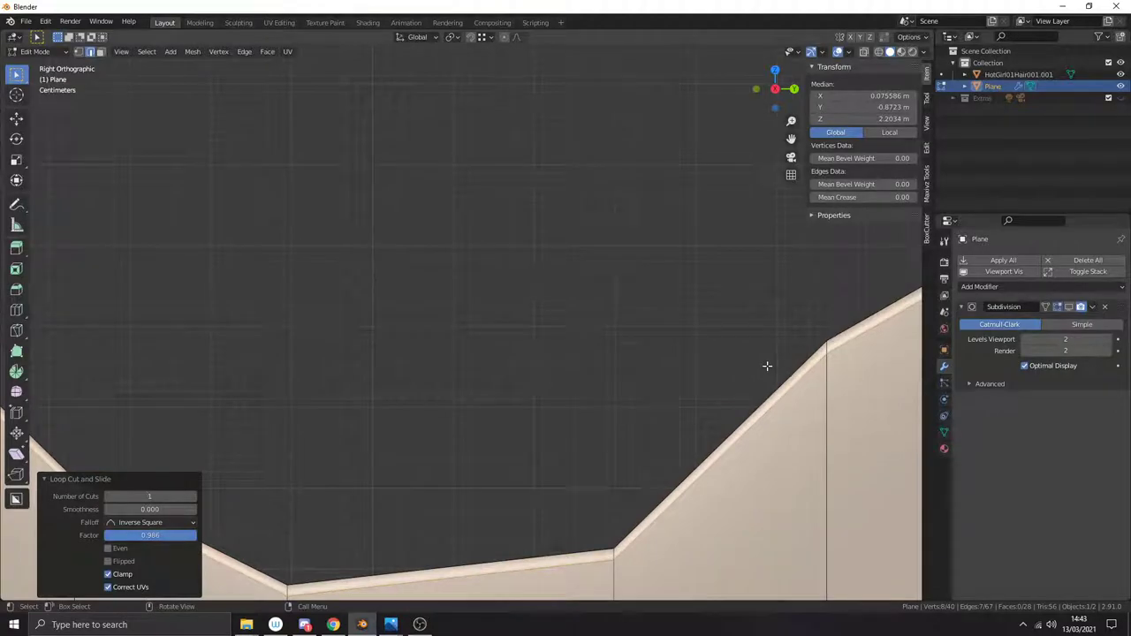
{"action": "middle_click_drag", "start_coordinate": [765, 364], "coordinate": [699, 364], "text": "shift"}
Step: Enable X-ray and, in vertex selection, select the new loop's vertex beneath the upper bend of the rising slope
{"action": "left_click", "coordinate": [699, 364]}
{"action": "key", "text": "alt+z"}
{"action": "left_click_drag", "start_coordinate": [811, 402], "coordinate": [736, 325]}
Step: Try moving the selected vertex about 0.008 m up and 0.002 m along Y, then undo the move
{"action": "key", "text": "g"}
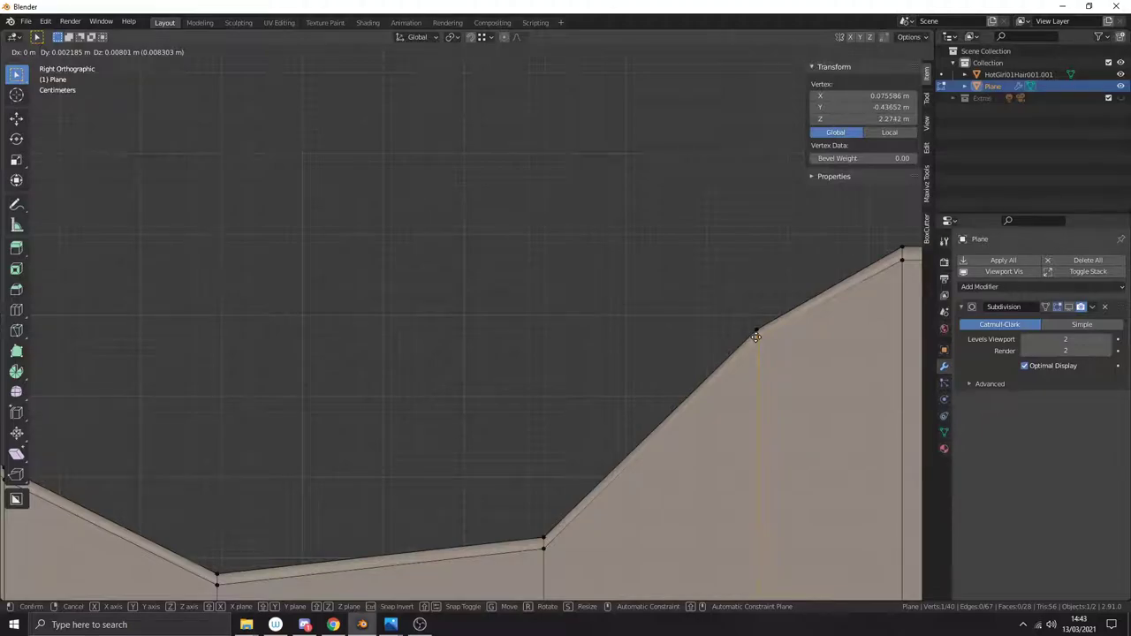
{"action": "left_click", "coordinate": [756, 337]}
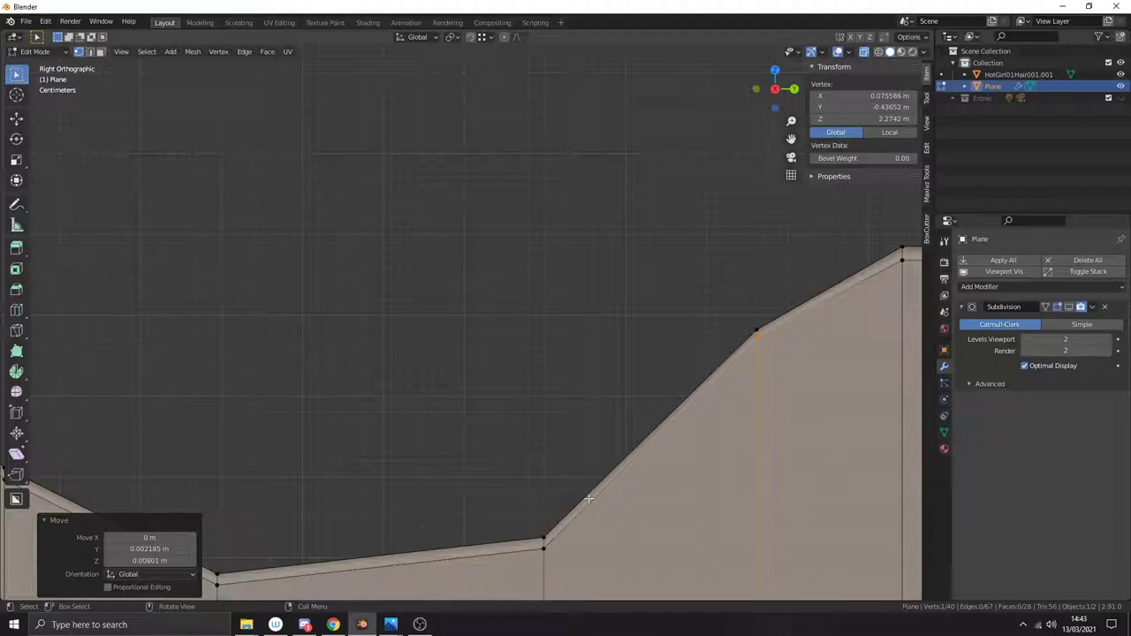
{"action": "key", "text": "ctrl+z"}
{"action": "scroll", "coordinate": [687, 428], "scroll_direction": "down", "scroll_amount": 1}
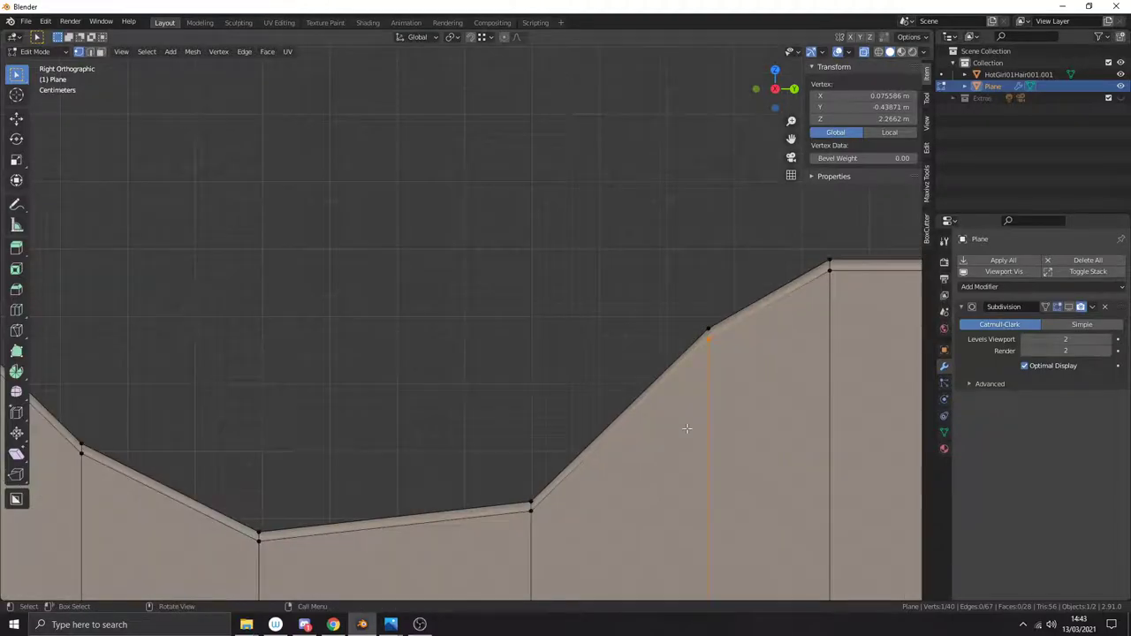
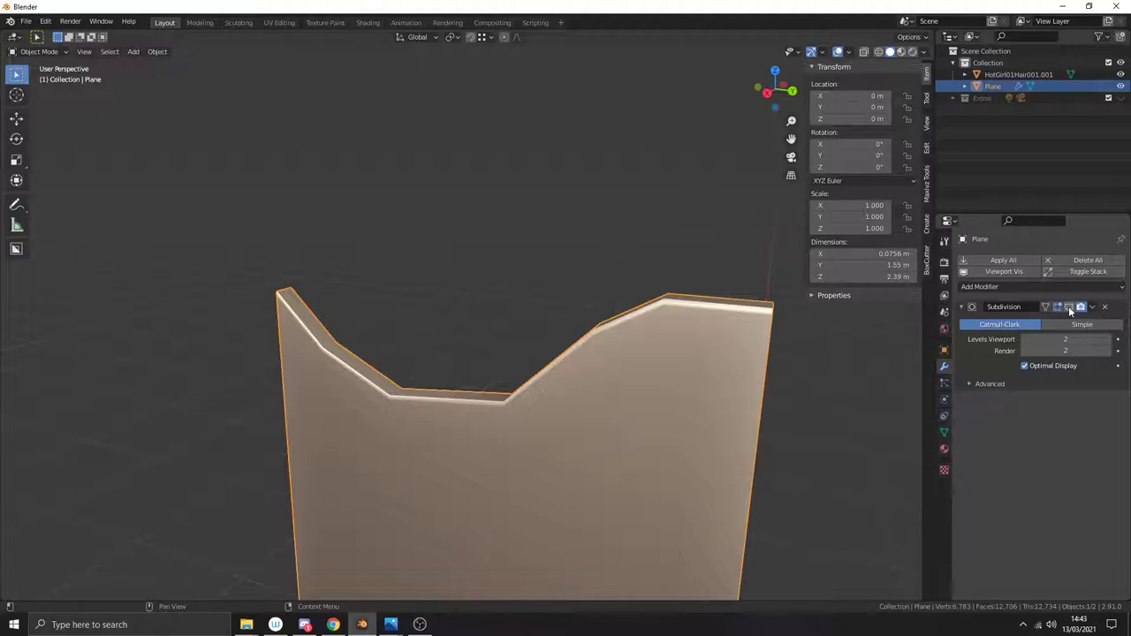
Step: Turn on the Subdivision modifier's viewport display, deselect the wall and inspect its base corners
{"action": "left_click", "coordinate": [1069, 307]}
{"action": "left_click", "coordinate": [510, 285]}
{"action": "middle_click_drag", "start_coordinate": [450, 321], "coordinate": [477, 321]}
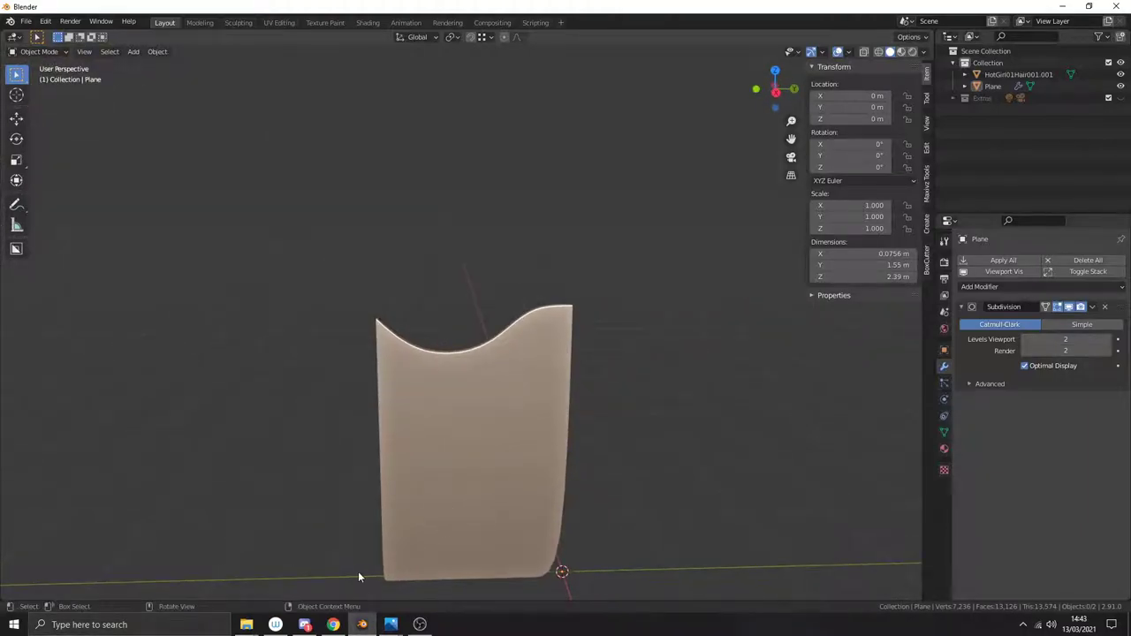
{"action": "middle_click_drag", "start_coordinate": [538, 573], "coordinate": [424, 526]}
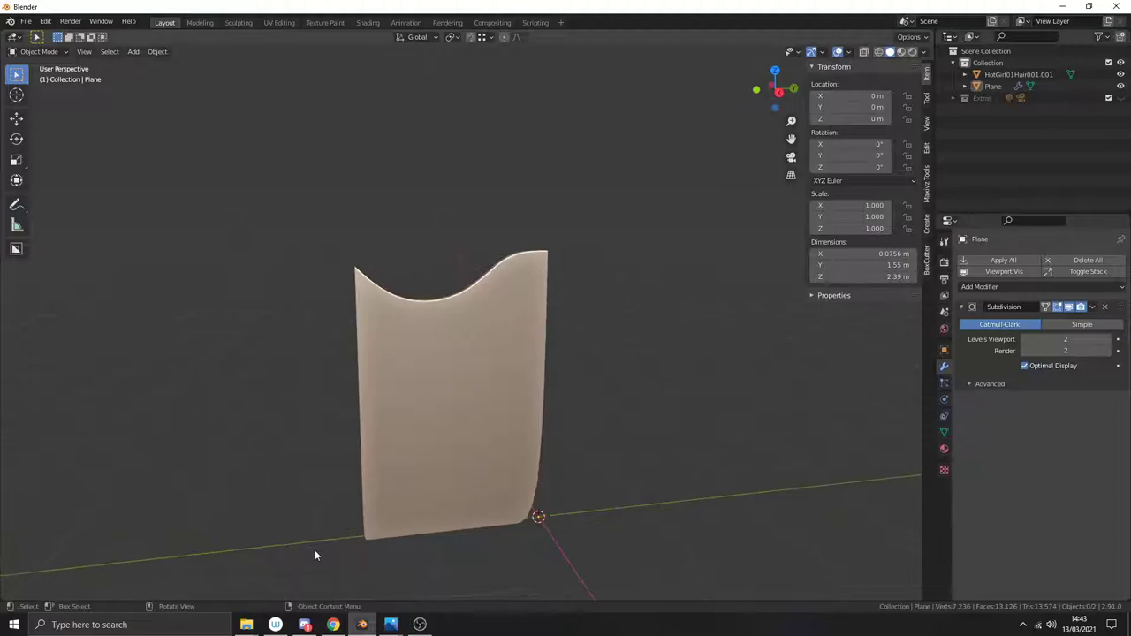
{"action": "middle_click_drag", "start_coordinate": [513, 517], "coordinate": [509, 520]}
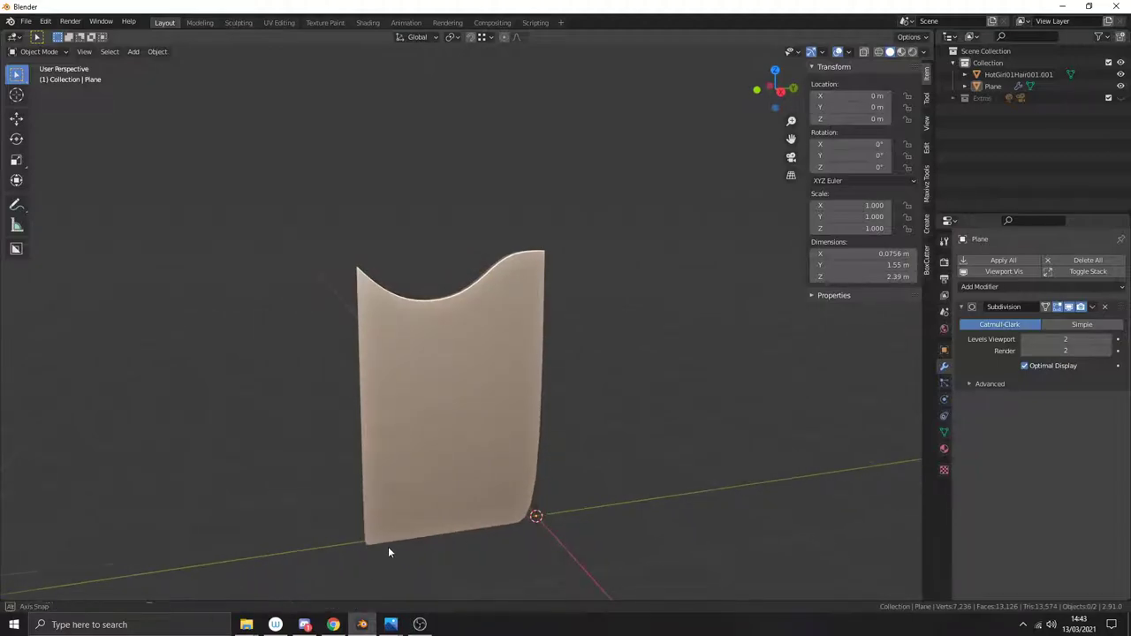
{"action": "middle_click_drag", "start_coordinate": [388, 545], "coordinate": [357, 555]}
Step: In Edit Mode, add one horizontal loop cut across the wall at mid-height with no slide
{"action": "key", "text": "Tab"}
{"action": "middle_click_drag", "start_coordinate": [427, 519], "coordinate": [448, 492]}
{"action": "key", "text": "ctrl+r"}
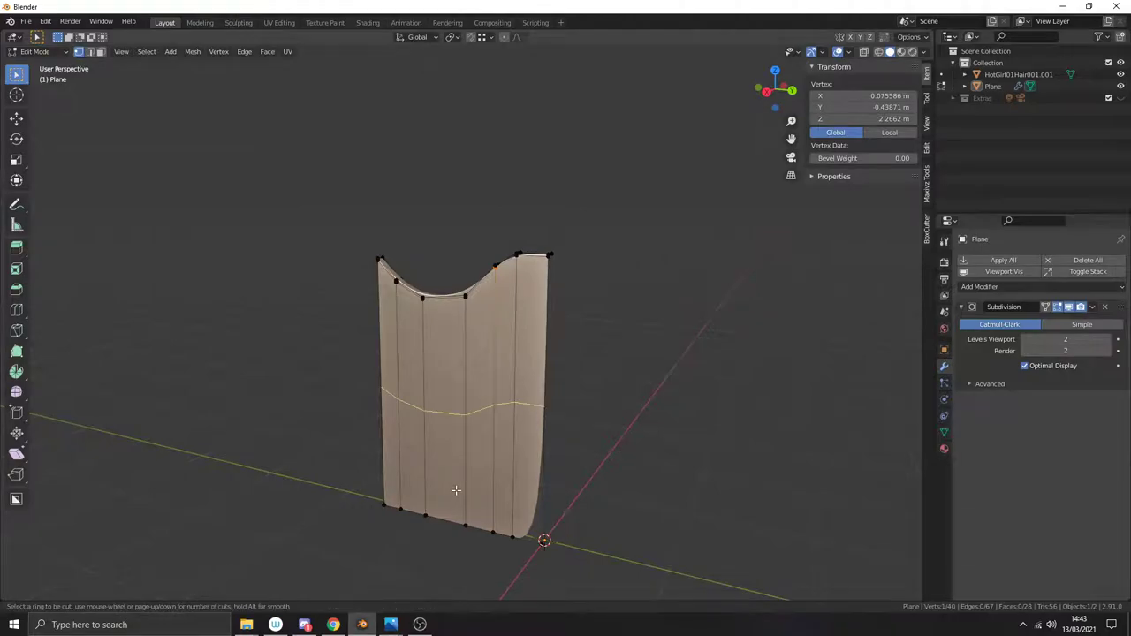
{"action": "left_click", "coordinate": [456, 494]}
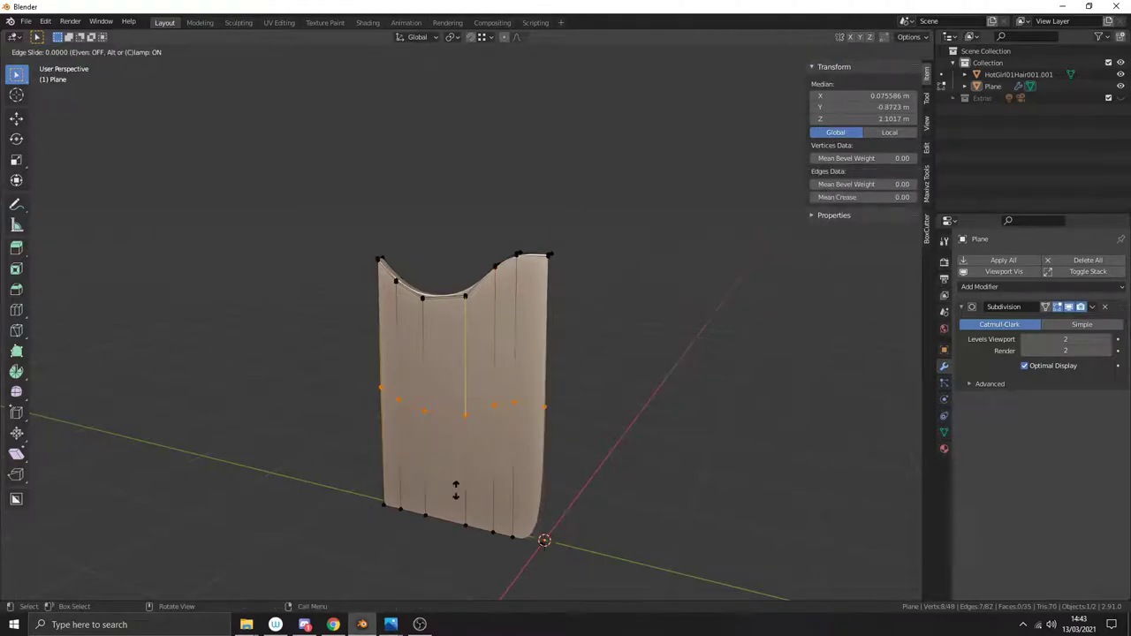
{"action": "right_click", "coordinate": [456, 491]}
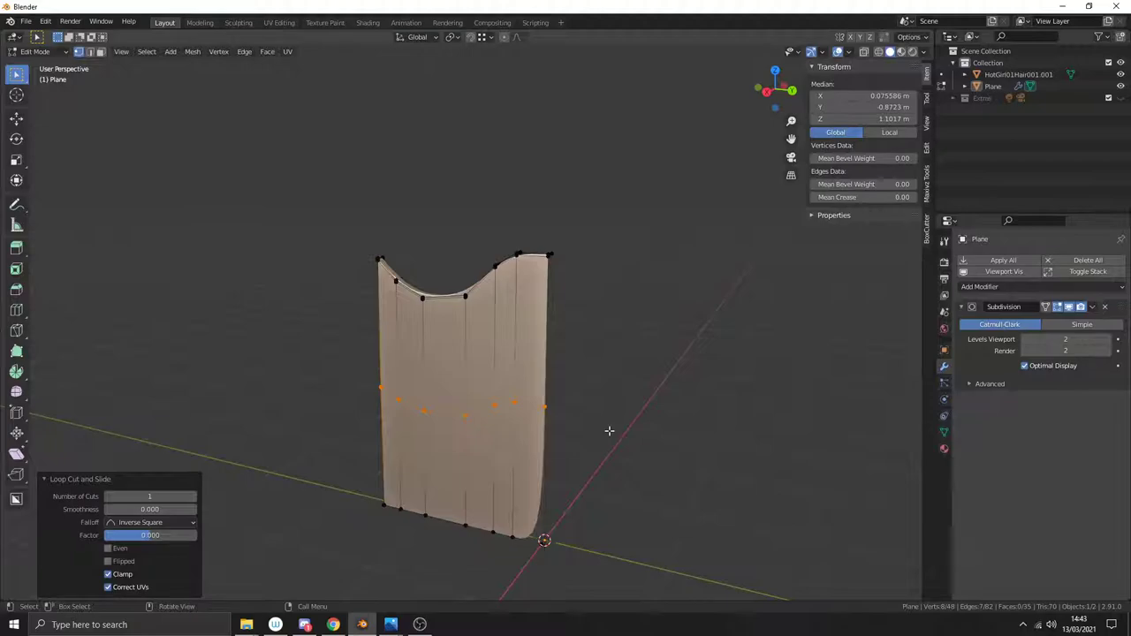
Step: Flatten the new horizontal loop into a level line by scaling it to 0 along Z
{"action": "key", "text": "s"}
{"action": "key", "text": "z"}
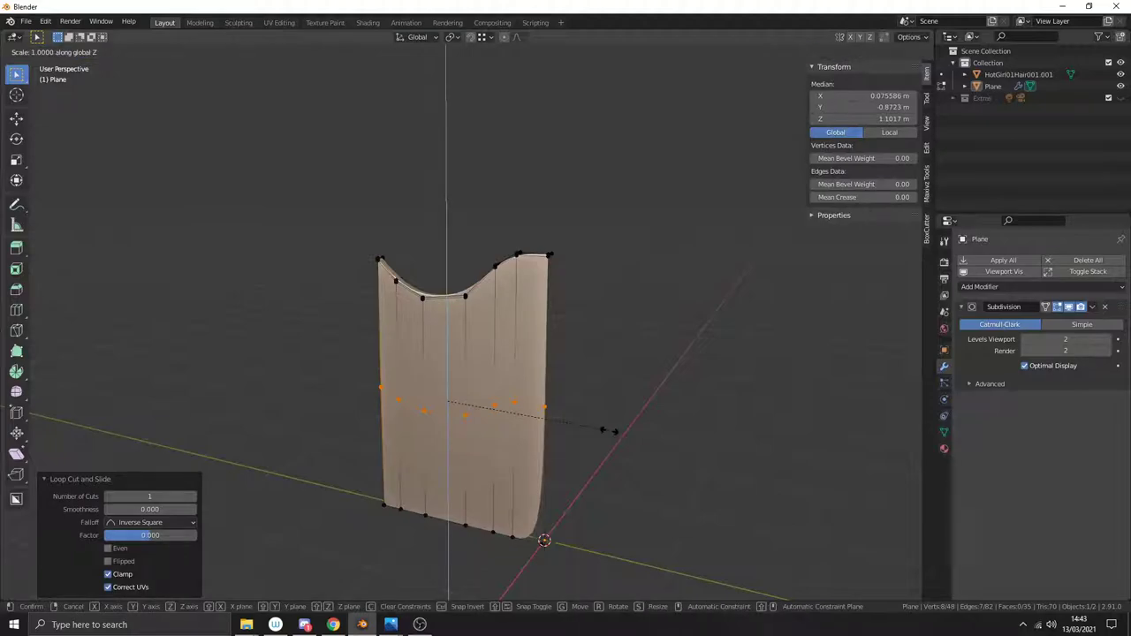
{"action": "key", "text": "0"}
{"action": "key", "text": "Return"}
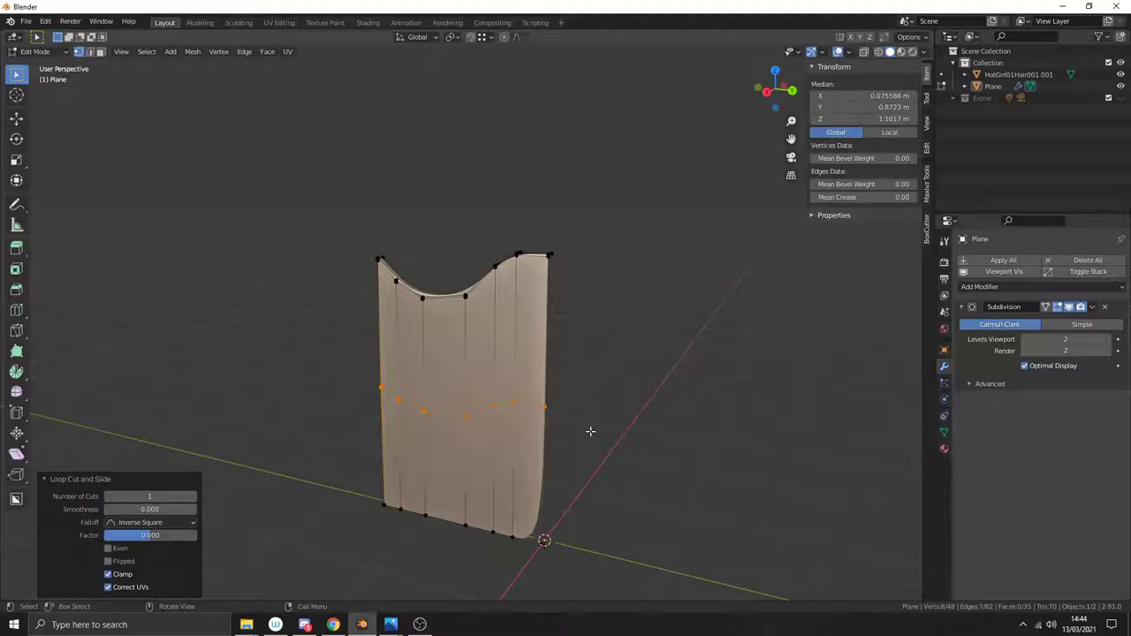
{"action": "key", "text": "s"}
{"action": "key", "text": "z"}
{"action": "key", "text": "0"}
{"action": "key", "text": "Return"}
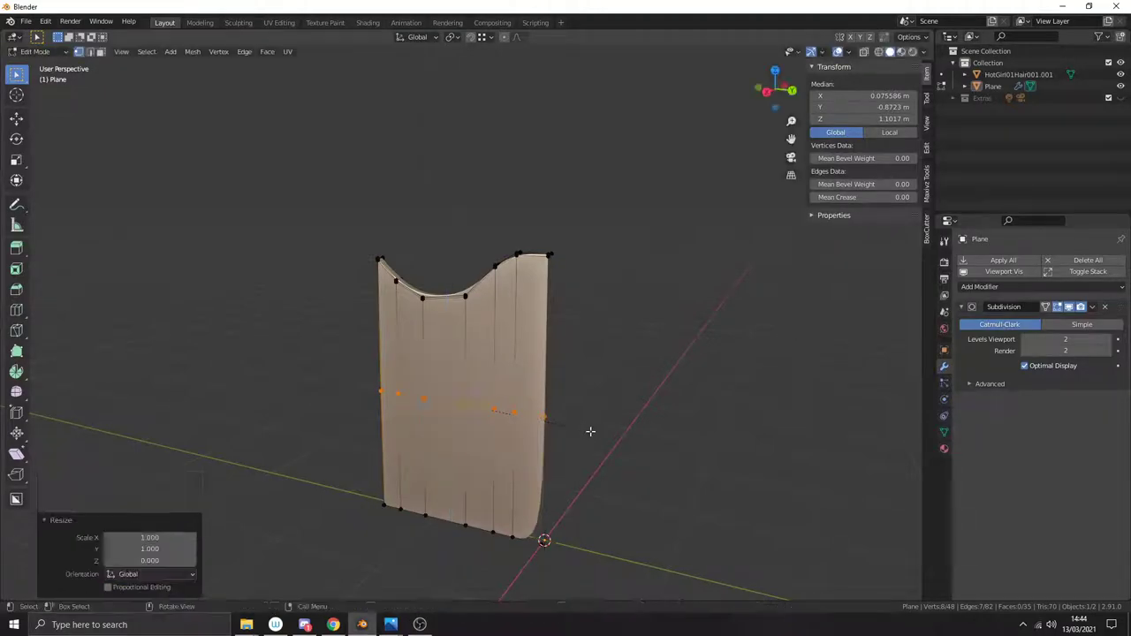
Step: Move the flattened loop about 1.09 m down along Z to just above the wall's bottom edge
{"action": "key", "text": "KP_Decimal"}
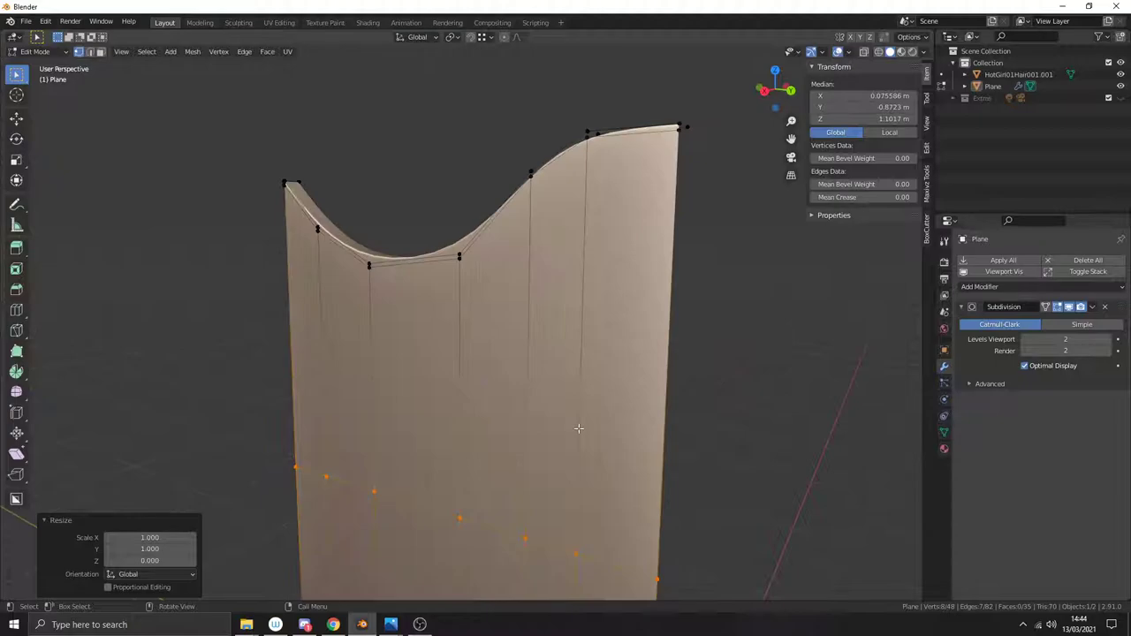
{"action": "scroll", "coordinate": [592, 367], "scroll_direction": "down", "scroll_amount": 4}
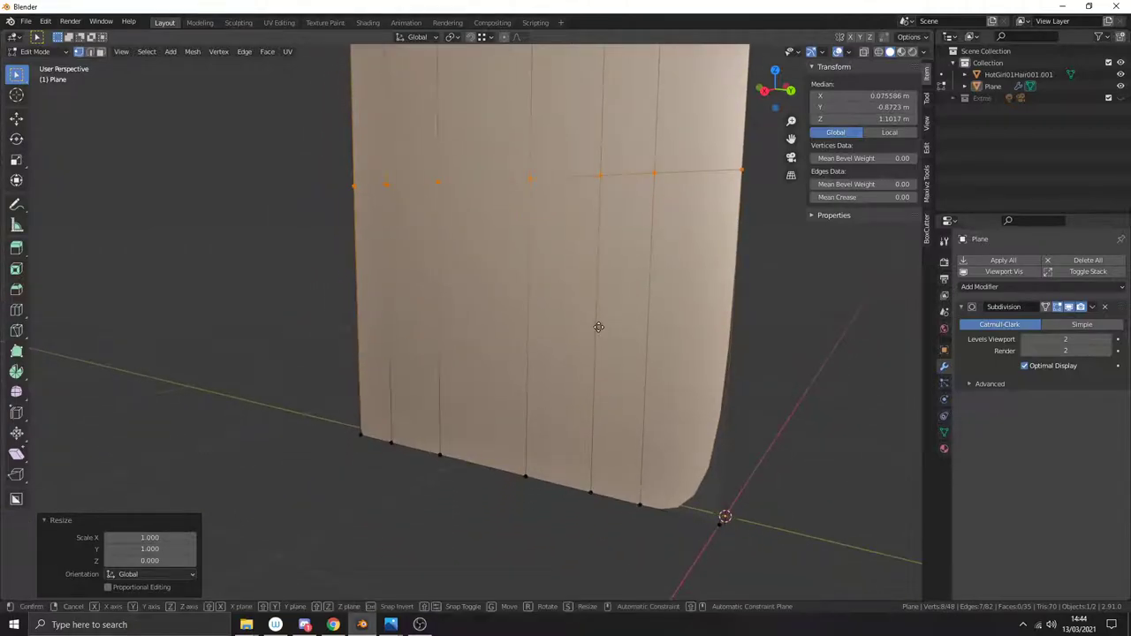
{"action": "key", "text": "g"}
{"action": "key", "text": "z"}
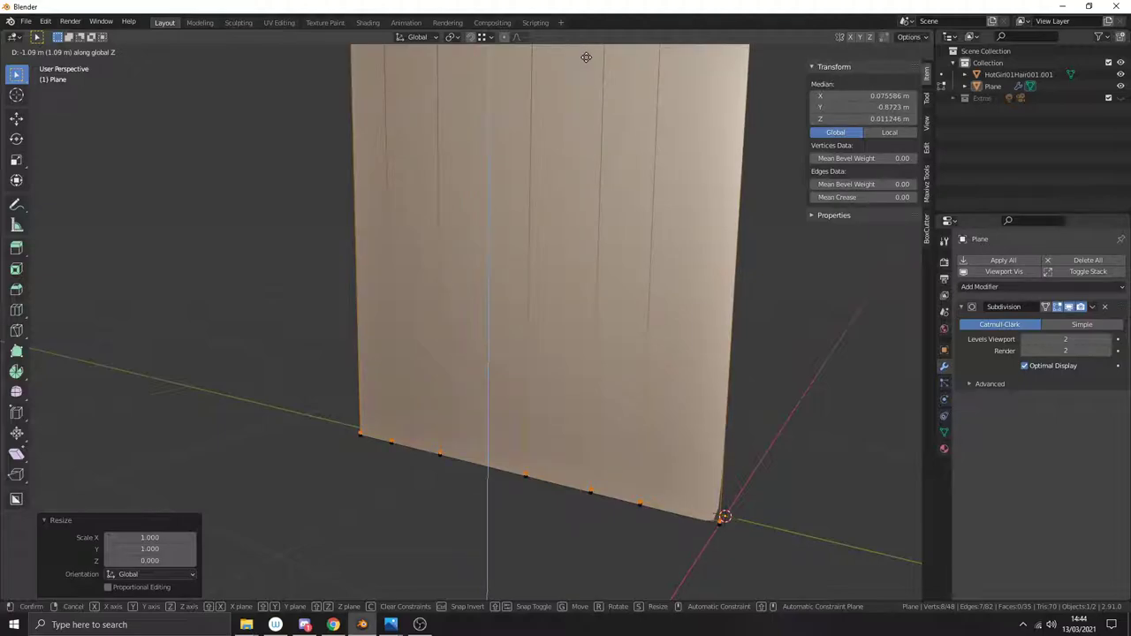
{"action": "left_click", "coordinate": [586, 57]}
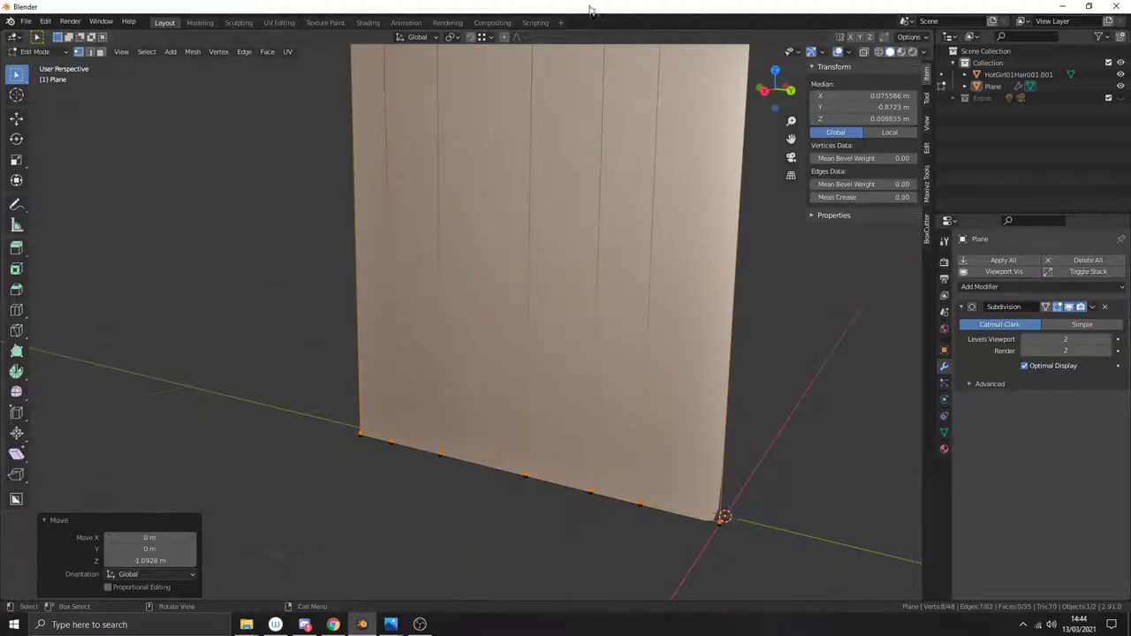
{"action": "middle_click_drag", "start_coordinate": [609, 280], "coordinate": [629, 285]}
{"action": "scroll", "coordinate": [629, 284], "scroll_direction": "down", "scroll_amount": 3}
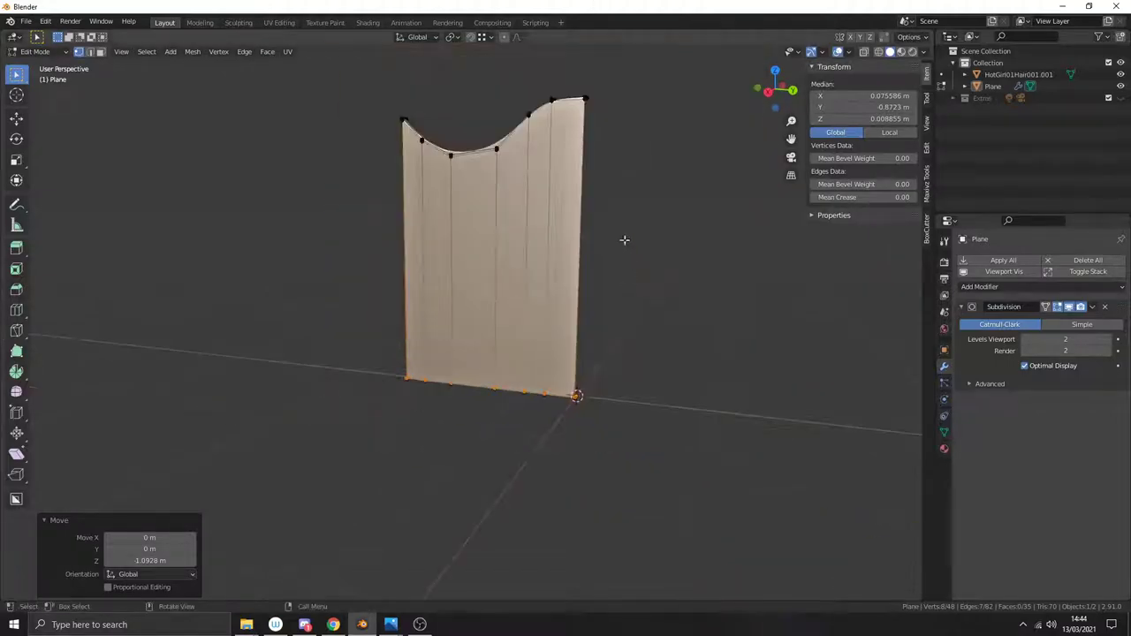
Step: In the right orthographic view with X-ray on, move the vertices at the dip's right low corner about 0.12 m along Y and 0.08 m down
{"action": "mouse_move", "coordinate": [624, 240]}
{"action": "middle_mouse_down"}
{"action": "mouse_move", "coordinate": [677, 245]}
{"action": "mouse_move", "coordinate": [624, 182]}
{"action": "mouse_move", "coordinate": [611, 203]}
{"action": "mouse_move", "coordinate": [621, 214]}
{"action": "mouse_move", "coordinate": [599, 200]}
{"action": "middle_mouse_up"}
{"action": "key", "text": "KP_1"}
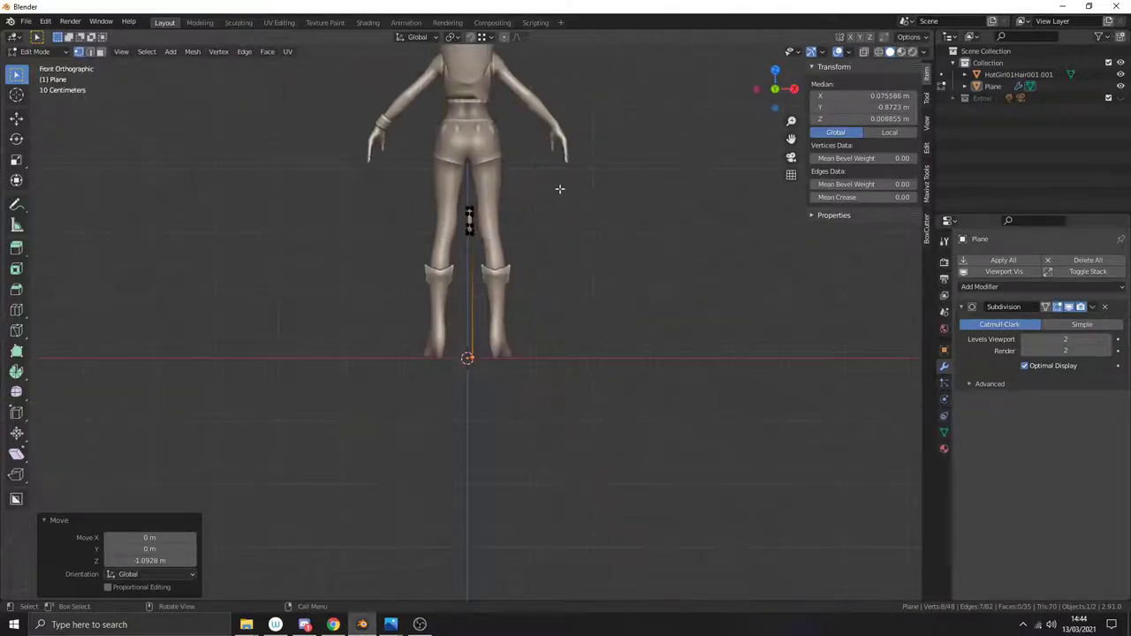
{"action": "key", "text": "KP_3"}
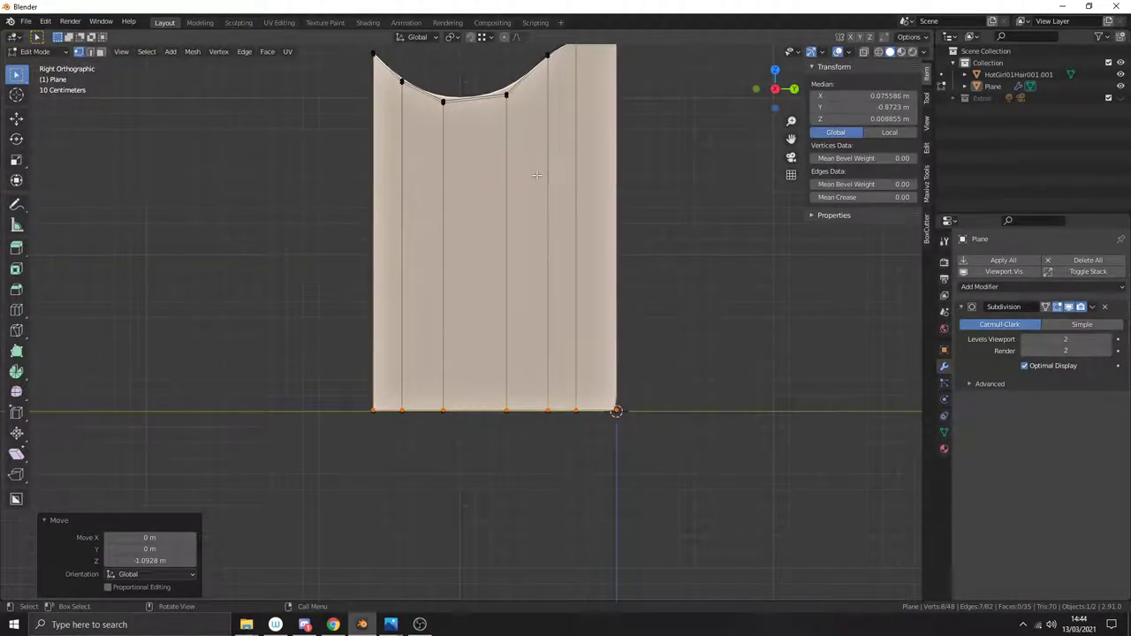
{"action": "scroll", "coordinate": [537, 175], "scroll_direction": "up", "scroll_amount": 4}
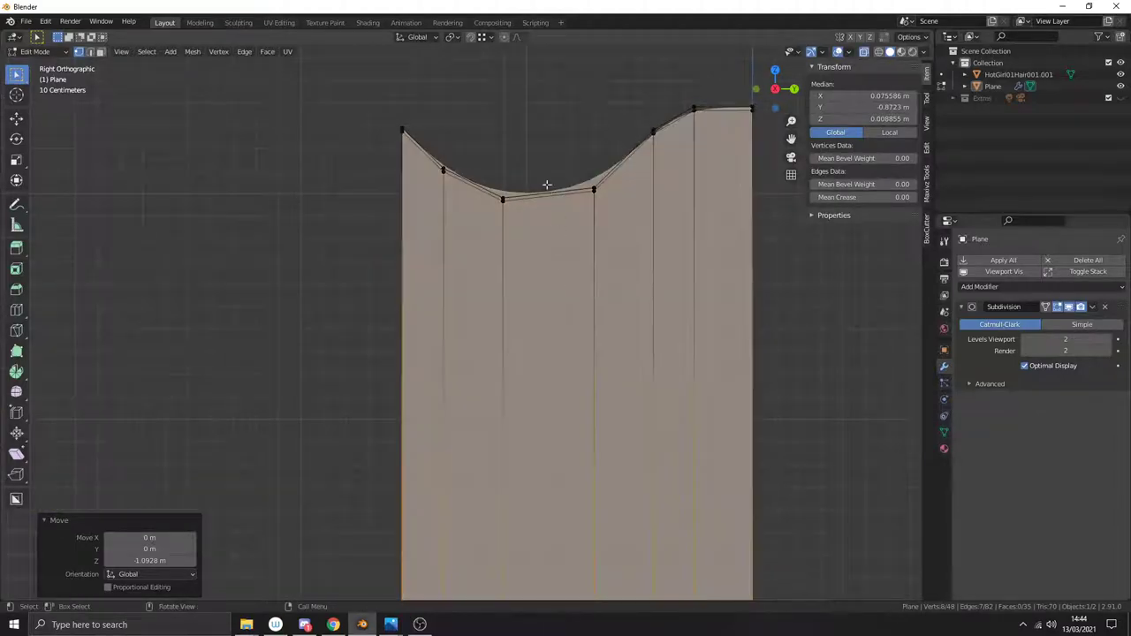
{"action": "scroll", "coordinate": [547, 185], "scroll_direction": "up", "scroll_amount": 1}
{"action": "left_click", "coordinate": [615, 173]}
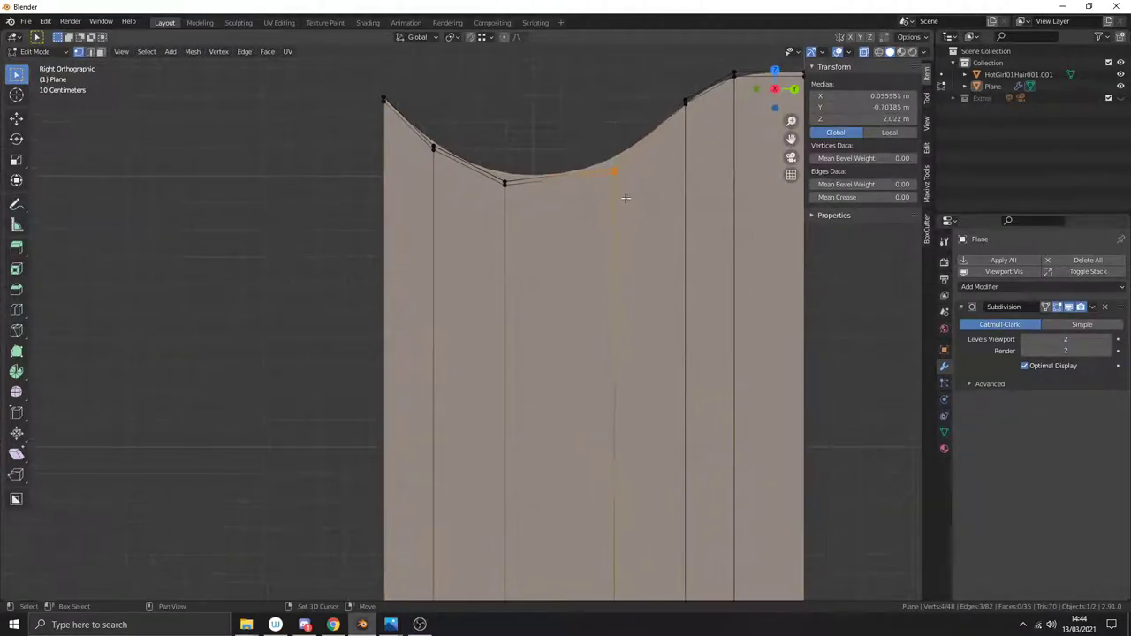
{"action": "key", "text": "g"}
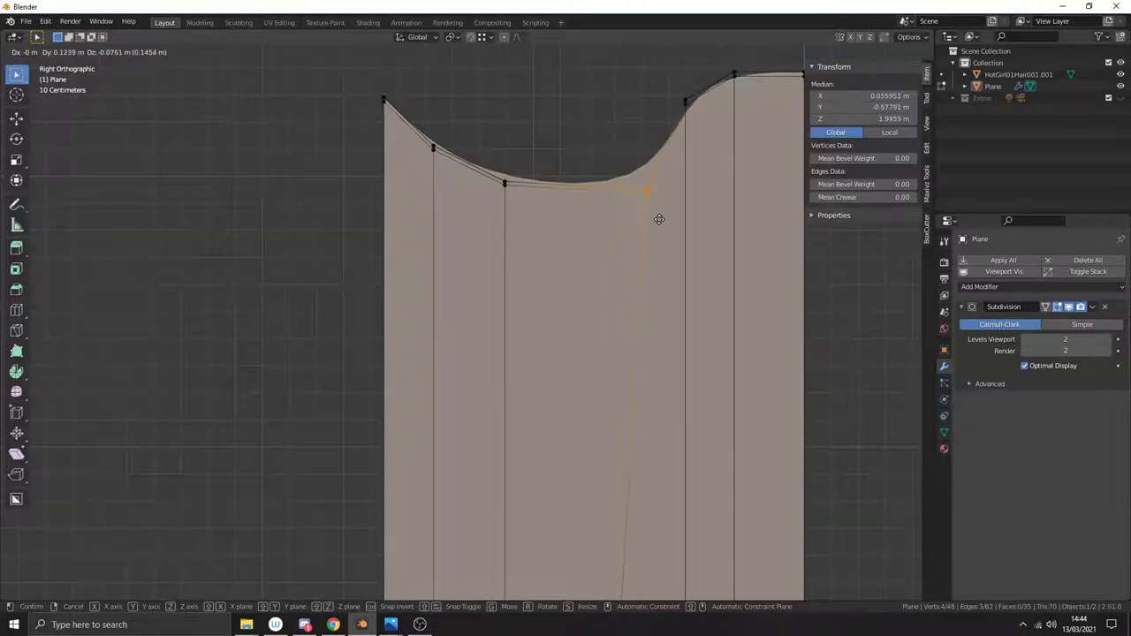
{"action": "left_click", "coordinate": [659, 219]}
Step: Move the vertices at the dip's left low corner about 0.11 m along negative Y and 0.11 m down
{"action": "left_click", "coordinate": [501, 188]}
{"action": "key", "text": "g"}
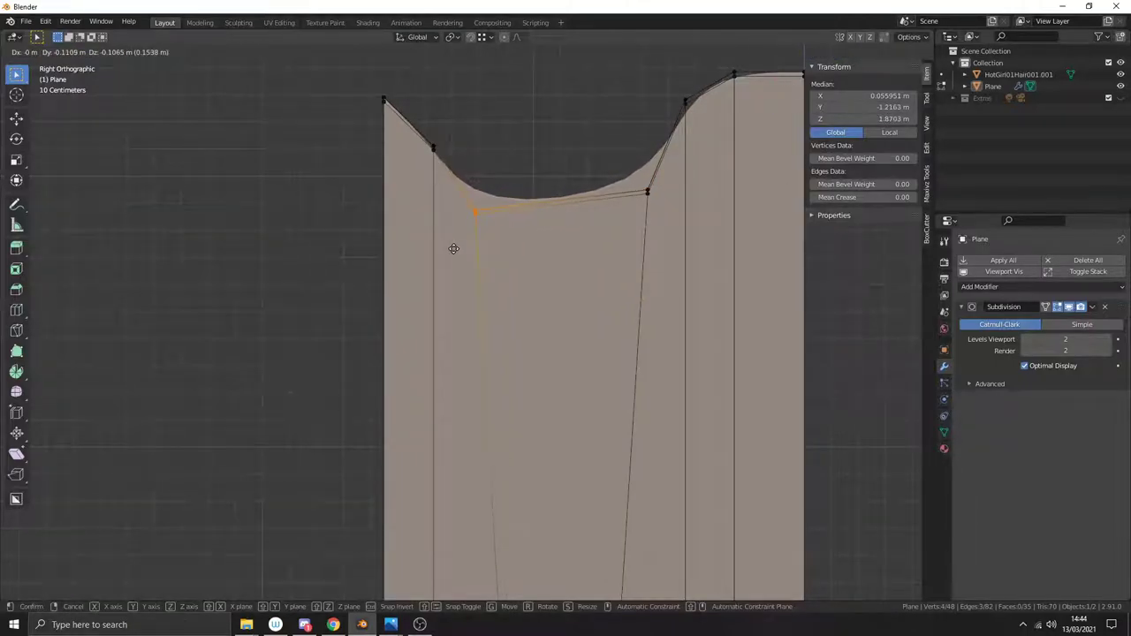
{"action": "left_click", "coordinate": [453, 248]}
{"action": "scroll", "coordinate": [469, 257], "scroll_direction": "down", "scroll_amount": 2}
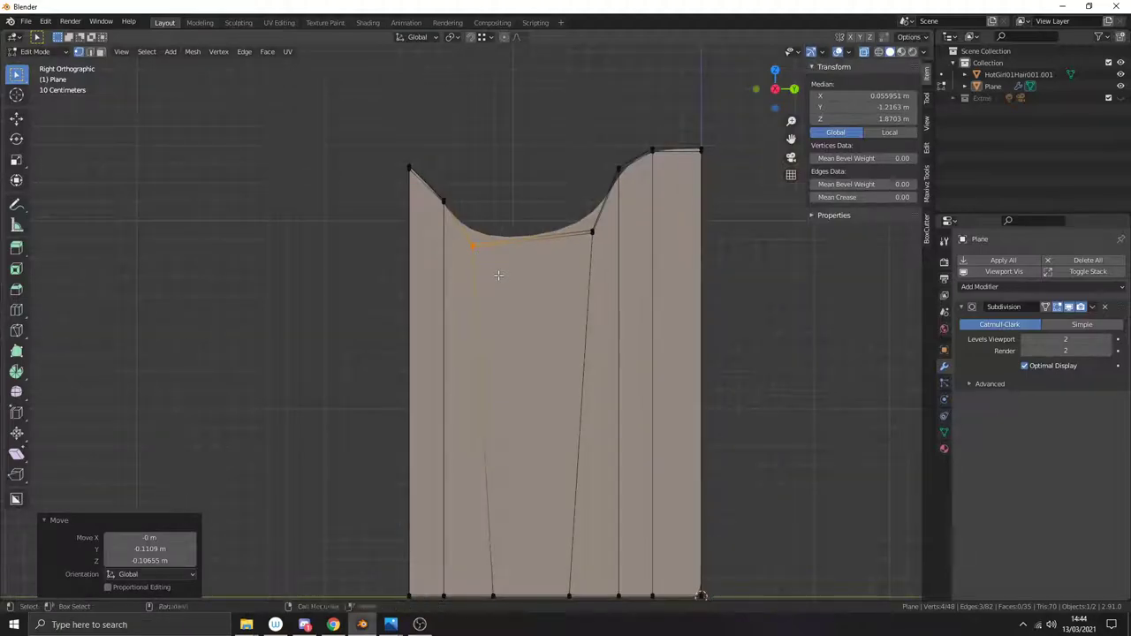
Step: Shift the ground vertices along negative Y beneath the dip's left low corner, and straighten that whole column by scaling it to 0 along Y
{"action": "middle_click_drag", "start_coordinate": [499, 276], "coordinate": [507, 227], "text": "shift"}
{"action": "left_click", "coordinate": [504, 573]}
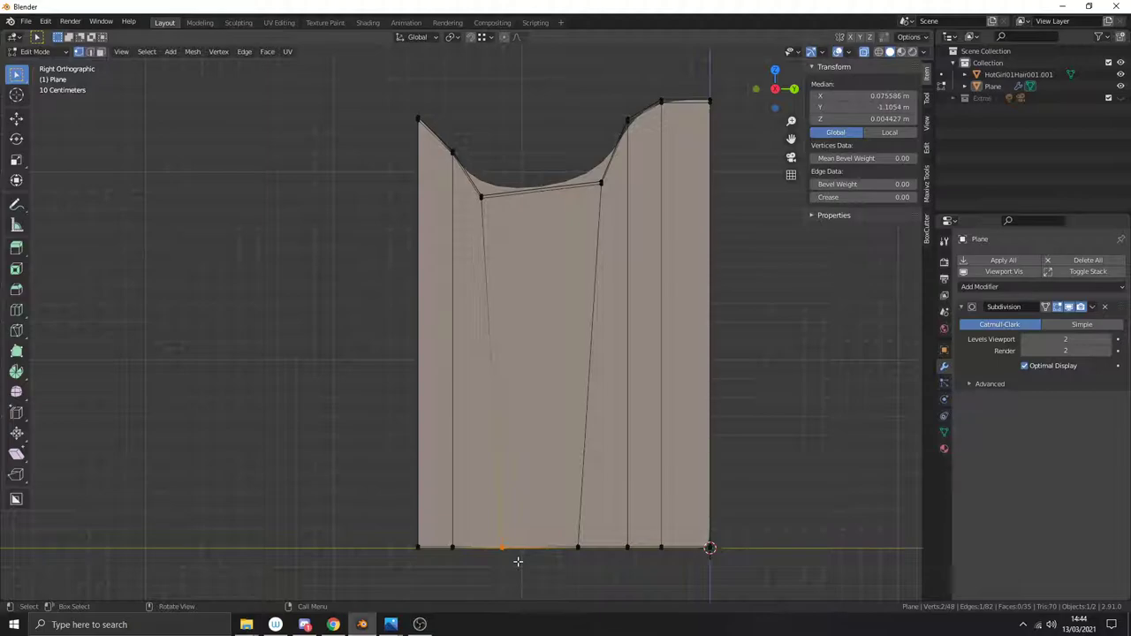
{"action": "left_click", "coordinate": [15, 118]}
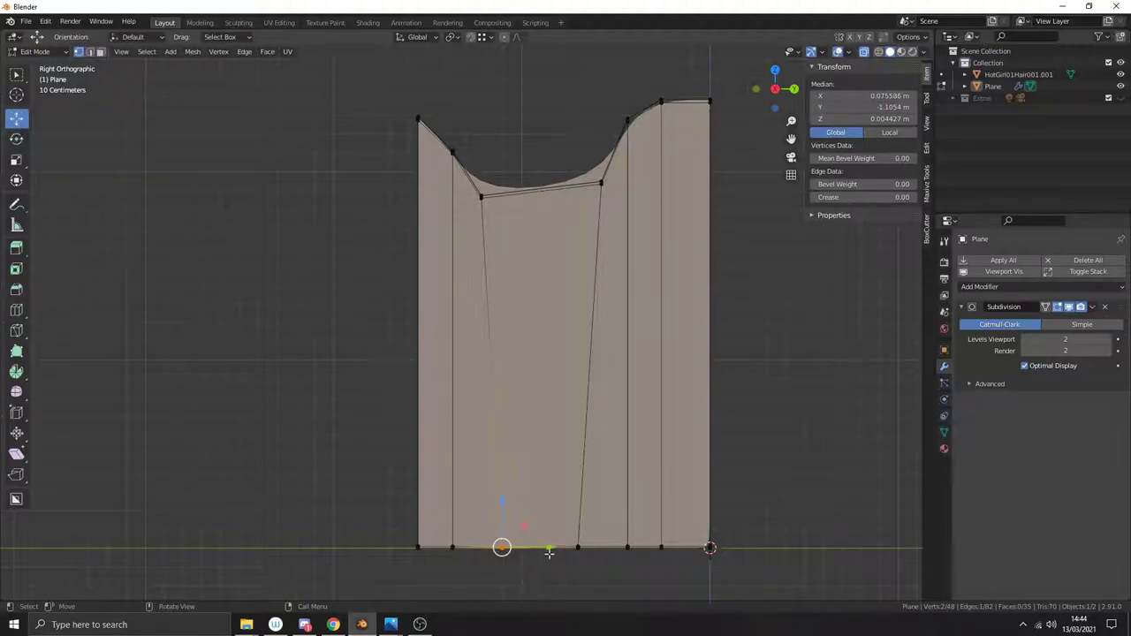
{"action": "left_click_drag", "start_coordinate": [549, 552], "coordinate": [524, 549]}
{"action": "left_click_drag", "start_coordinate": [540, 148], "coordinate": [467, 579]}
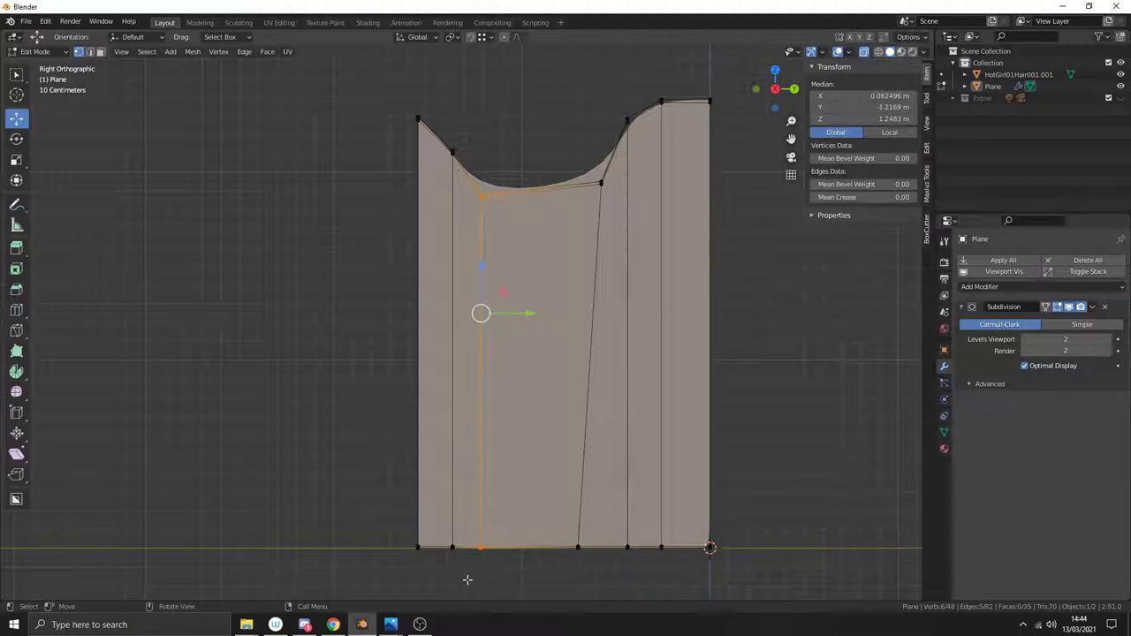
{"action": "key", "text": "s"}
{"action": "key", "text": "y"}
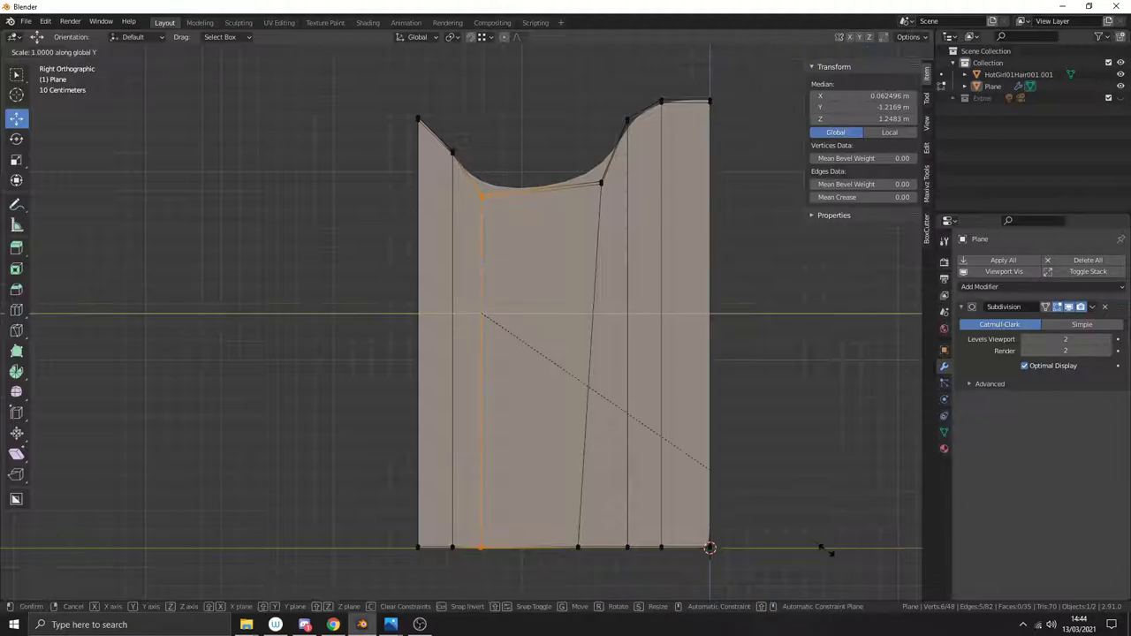
{"action": "key", "text": "0"}
{"action": "key", "text": "Return"}
Step: Straighten the vertical column at the dip's right low corner by scaling its top and ground vertices to 0 along Y
{"action": "left_click_drag", "start_coordinate": [576, 157], "coordinate": [621, 585]}
{"action": "left_click_drag", "start_coordinate": [548, 146], "coordinate": [607, 579]}
{"action": "key", "text": "s"}
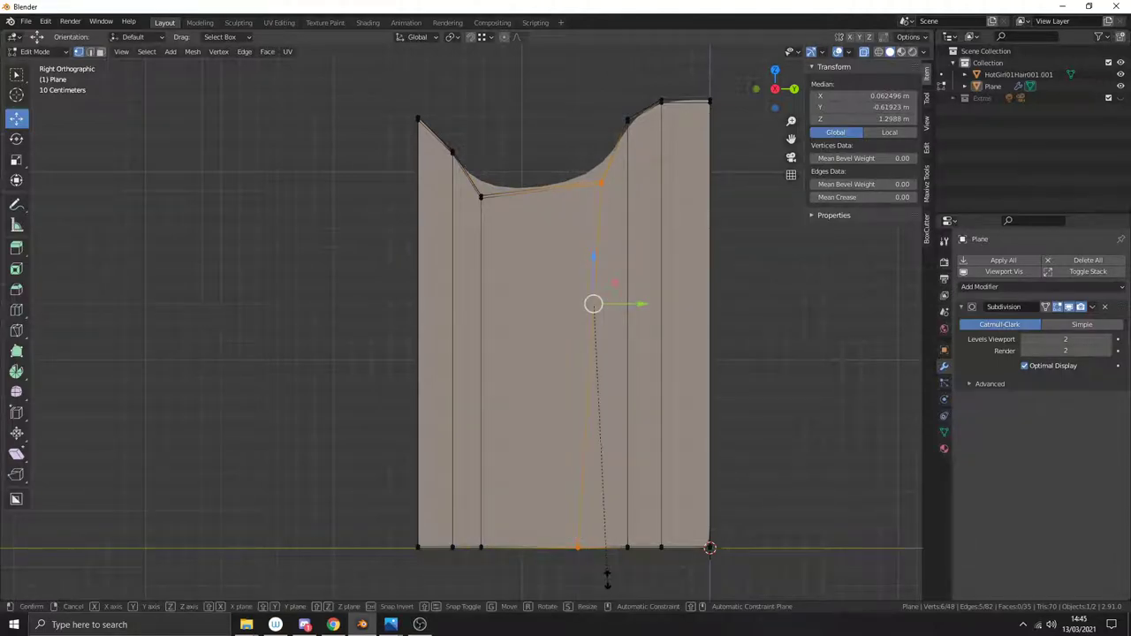
{"action": "key", "text": "y"}
{"action": "key", "text": "0"}
{"action": "key", "text": "Return"}
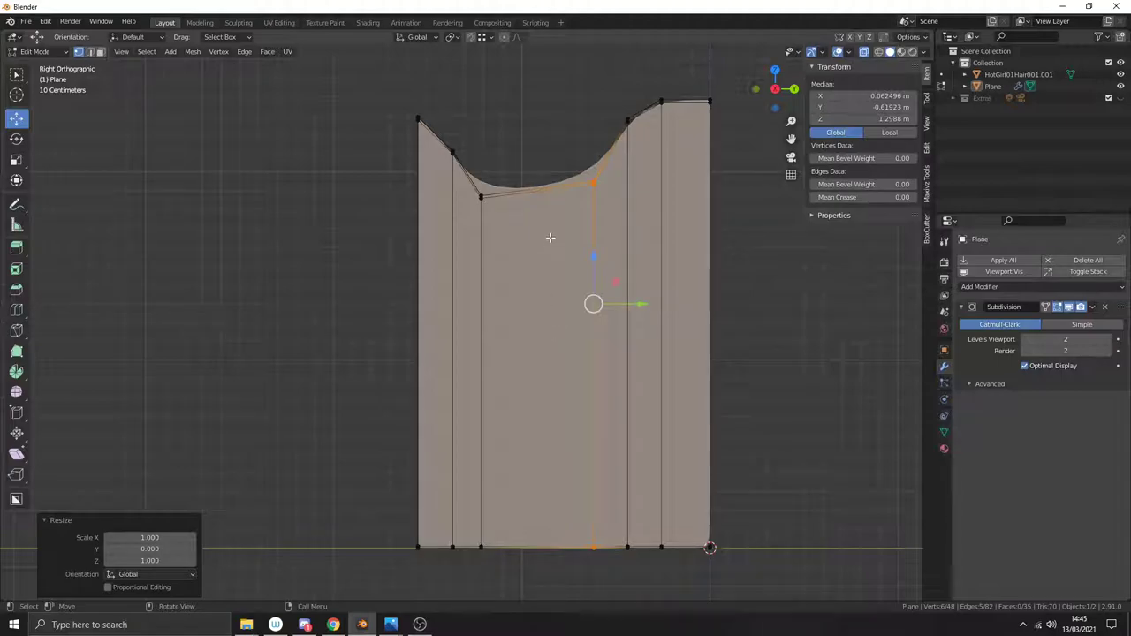
Step: Try adding one centered vertical loop cut between the dip's two straightened columns, then undo it
{"action": "key", "text": "ctrl+r"}
{"action": "left_click", "coordinate": [545, 189]}
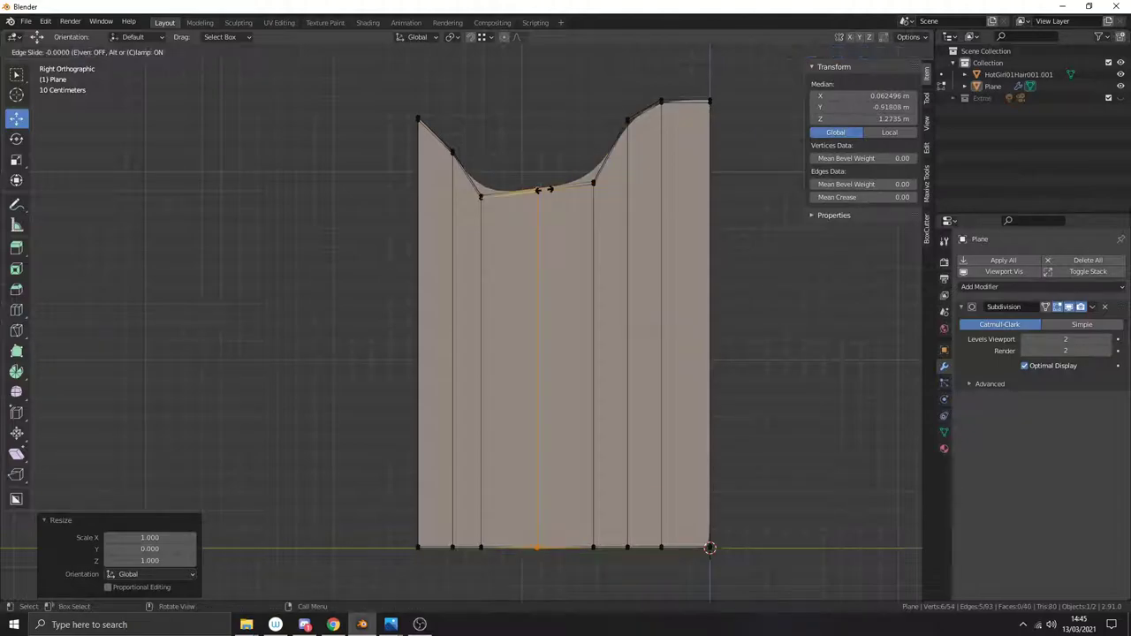
{"action": "right_click", "coordinate": [545, 189]}
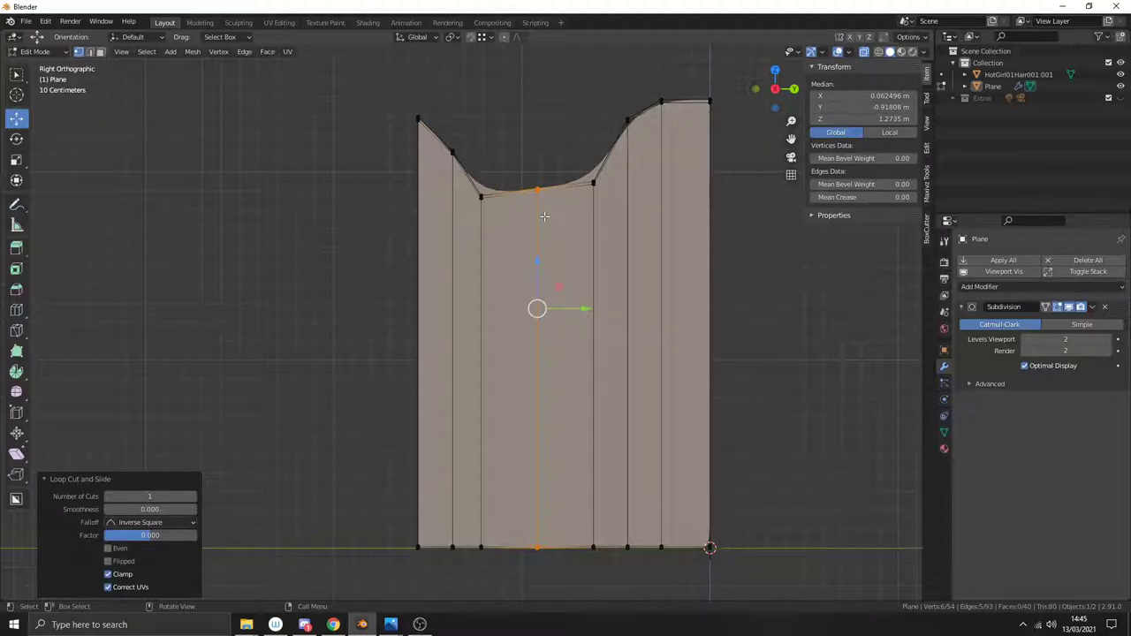
{"action": "key", "text": "ctrl+z"}
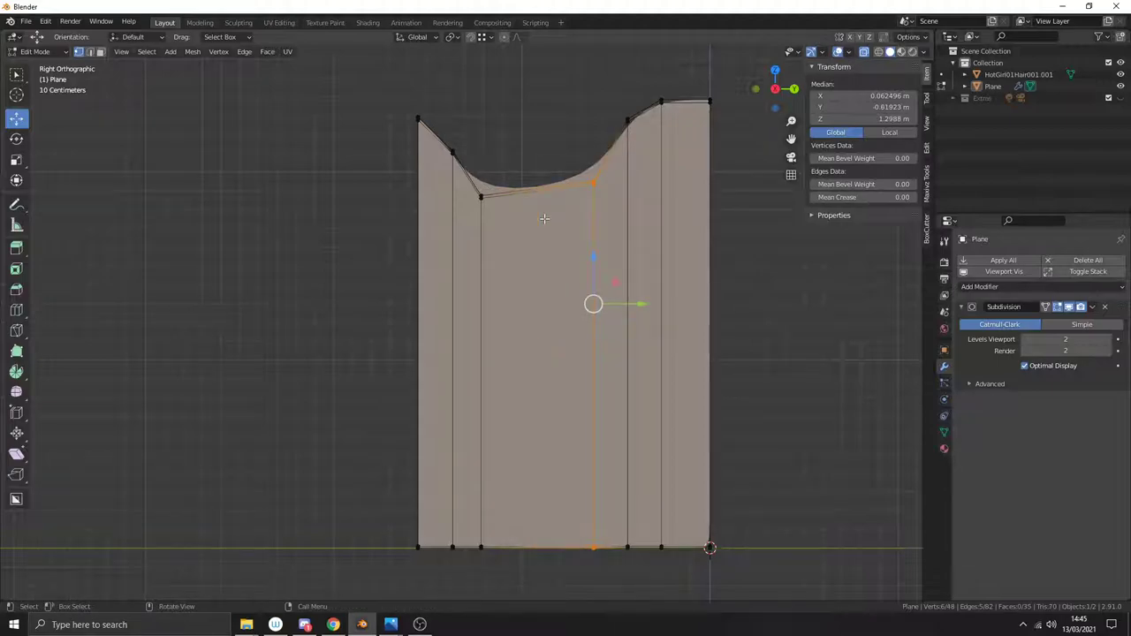
Step: Select the entire column at the dip's left low corner and shift it slightly along positive Y toward the dip's middle
{"action": "left_click_drag", "start_coordinate": [539, 152], "coordinate": [462, 617]}
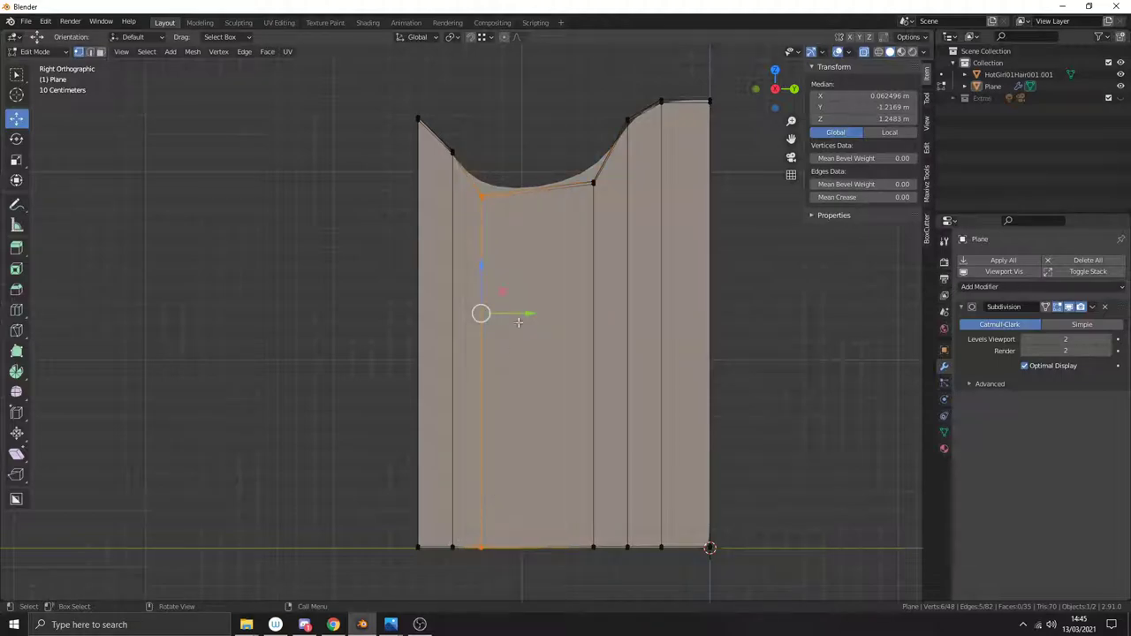
{"action": "left_click_drag", "start_coordinate": [523, 313], "coordinate": [543, 319]}
Step: Select the upper vertices of the column nearest the wall's left edge and raise them about 0.13 m along Z
{"action": "left_click_drag", "start_coordinate": [509, 132], "coordinate": [426, 184]}
{"action": "scroll", "coordinate": [442, 168], "scroll_direction": "up", "scroll_amount": 1}
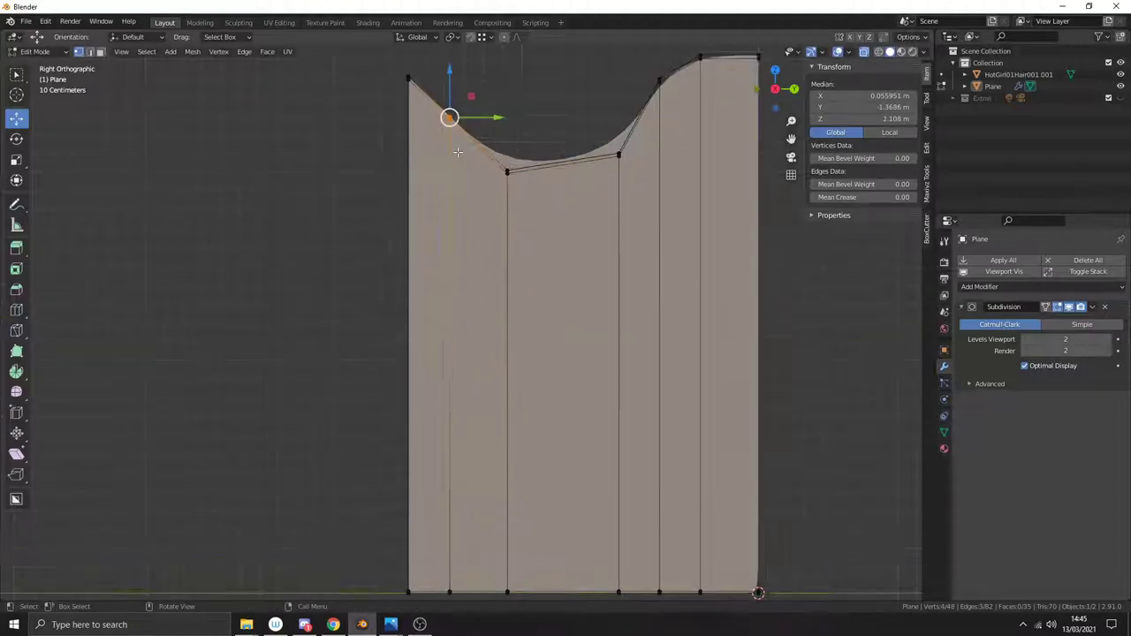
{"action": "middle_click_drag", "start_coordinate": [451, 93], "coordinate": [427, 200]}
{"action": "scroll", "coordinate": [428, 200], "scroll_direction": "up", "scroll_amount": 2}
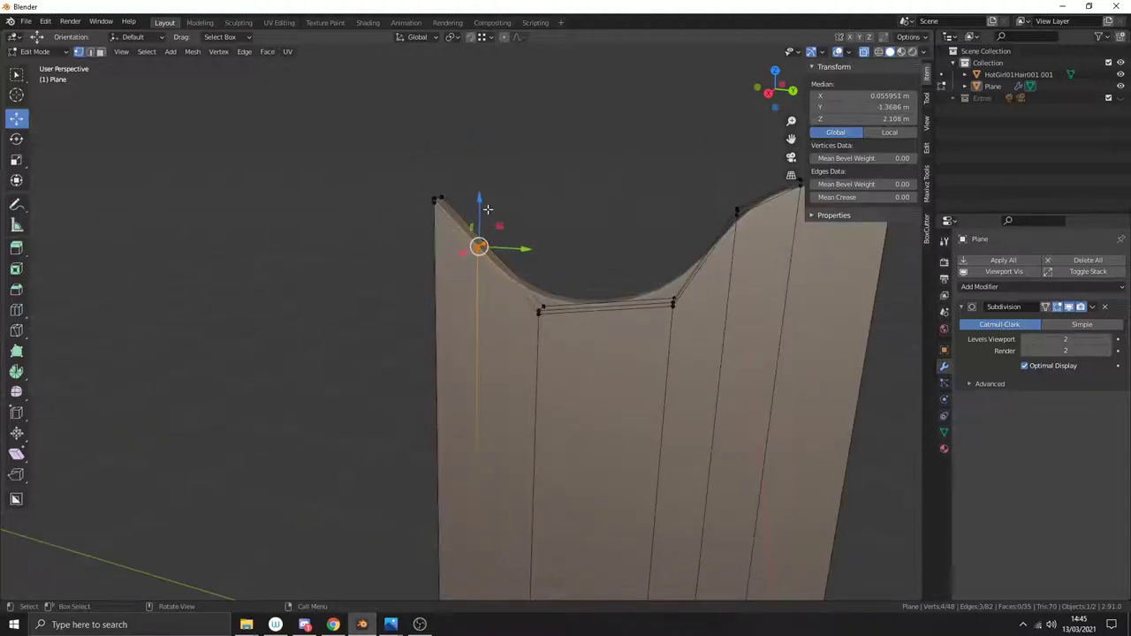
{"action": "left_click_drag", "start_coordinate": [479, 205], "coordinate": [501, 181]}
{"action": "middle_click_drag", "start_coordinate": [480, 212], "coordinate": [479, 216]}
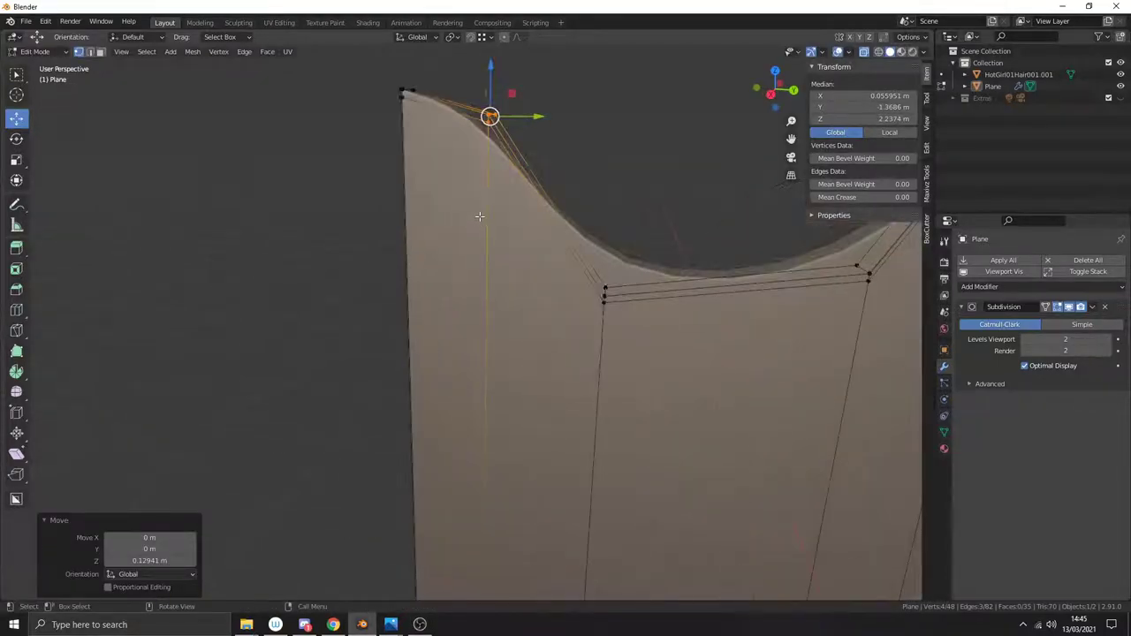
Step: Try adding a vertical loop cut beside the raised column at factor -0.693, then undo both the cut and the column's raise
{"action": "middle_click_drag", "start_coordinate": [461, 141], "coordinate": [465, 298], "text": "shift"}
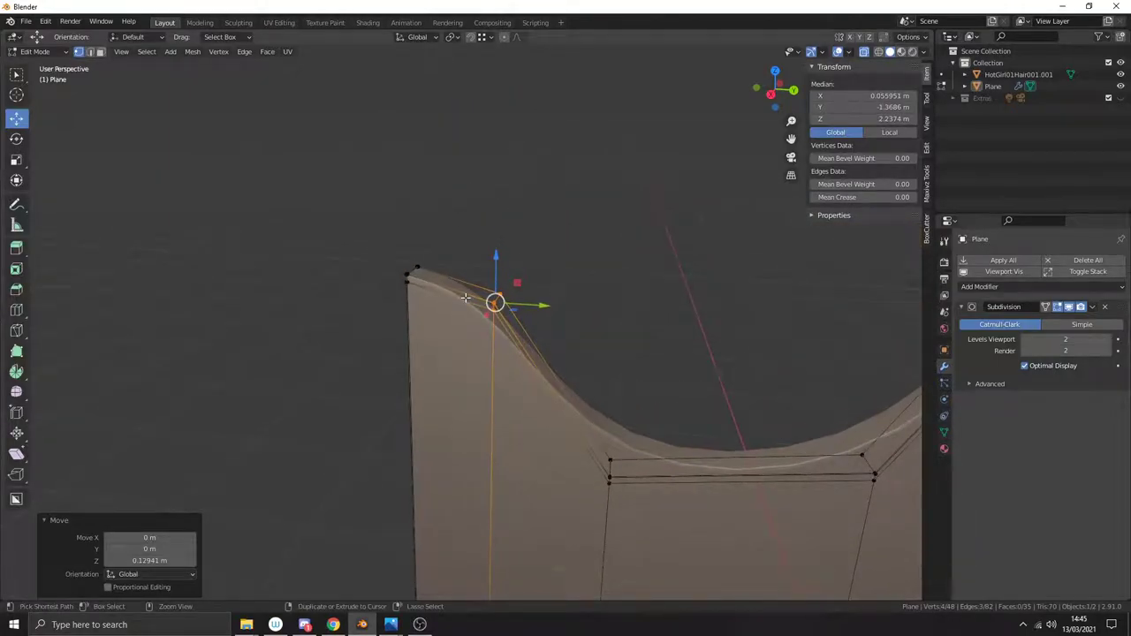
{"action": "key", "text": "ctrl+r"}
{"action": "left_click", "coordinate": [460, 297]}
{"action": "left_click_drag", "start_coordinate": [459, 297], "coordinate": [495, 307]}
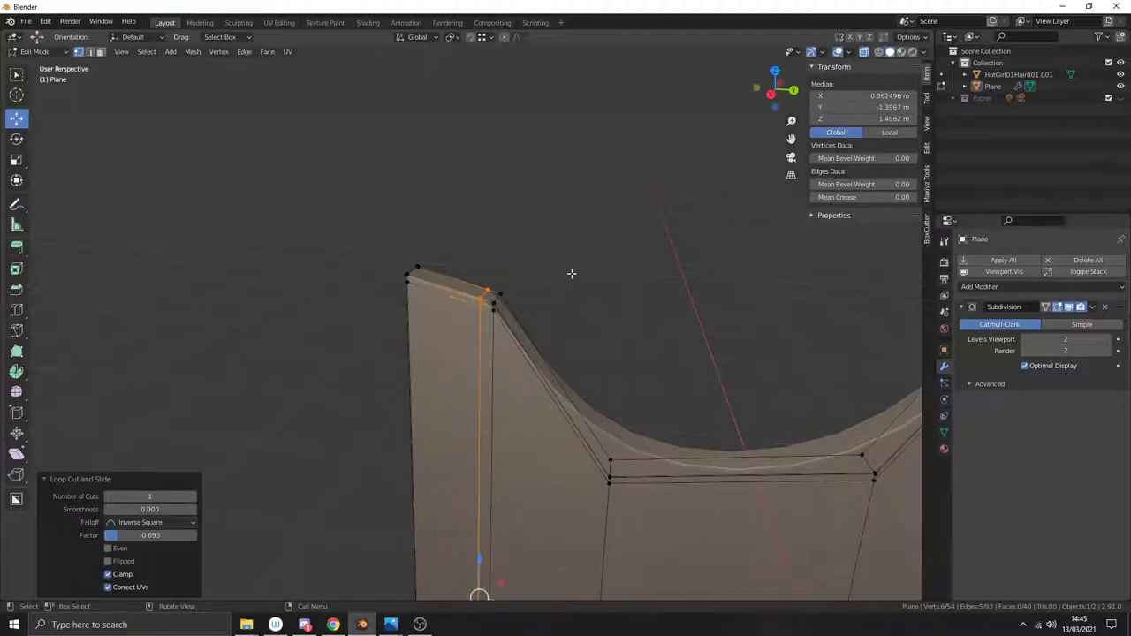
{"action": "scroll", "coordinate": [571, 273], "scroll_direction": "down", "scroll_amount": 5}
{"action": "key", "text": "Tab"}
{"action": "middle_click_drag", "start_coordinate": [566, 280], "coordinate": [526, 281]}
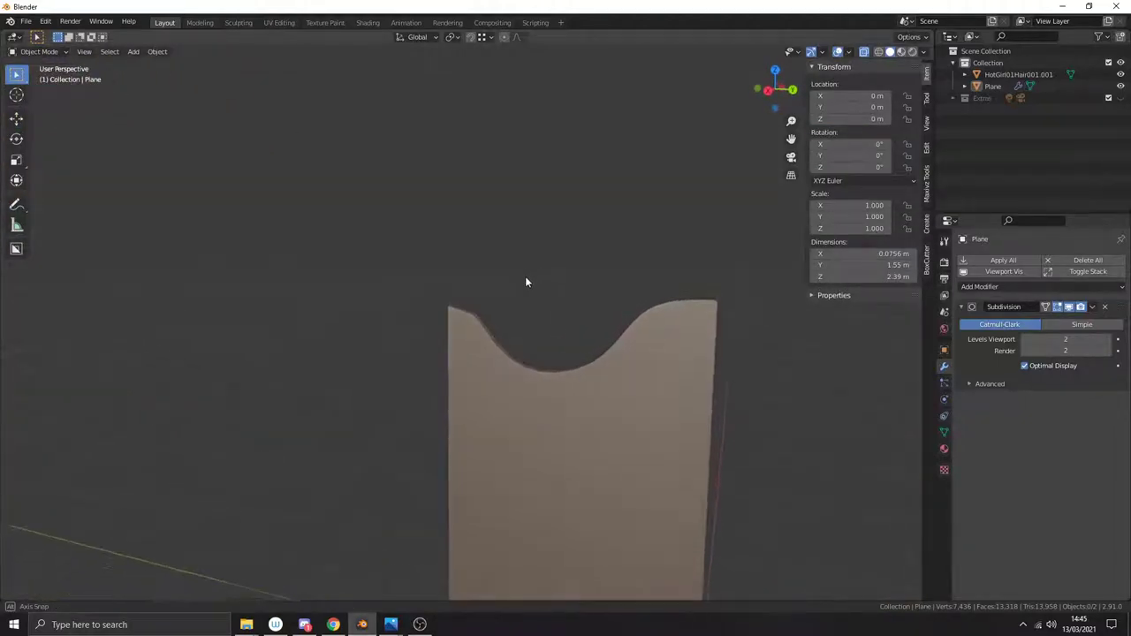
{"action": "key", "text": "Tab"}
{"action": "left_click", "coordinate": [514, 328]}
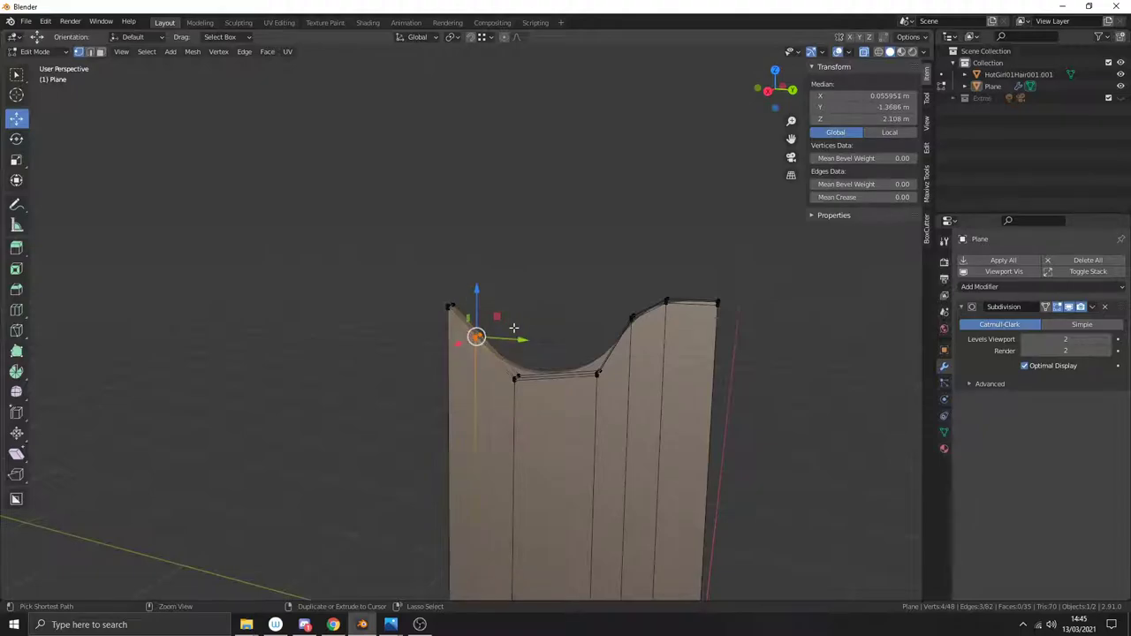
Step: Raise the upper vertices of the column nearest the wall's left edge about 0.19 m along Z and review the smoothed curve
{"action": "middle_click_drag", "start_coordinate": [511, 326], "coordinate": [500, 319]}
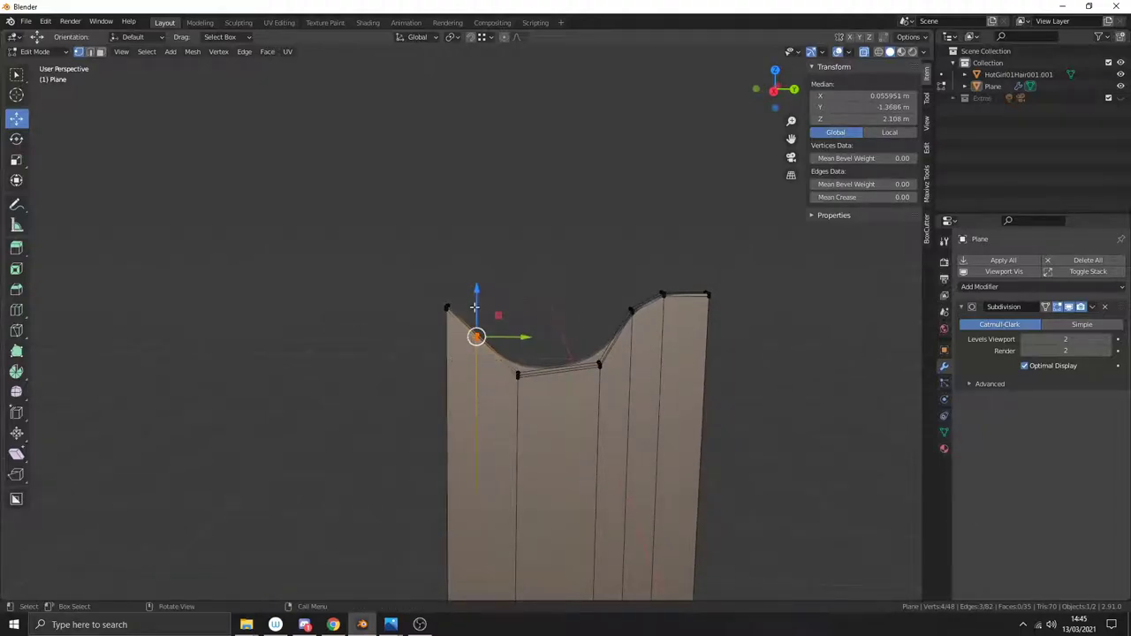
{"action": "left_click_drag", "start_coordinate": [475, 307], "coordinate": [513, 273]}
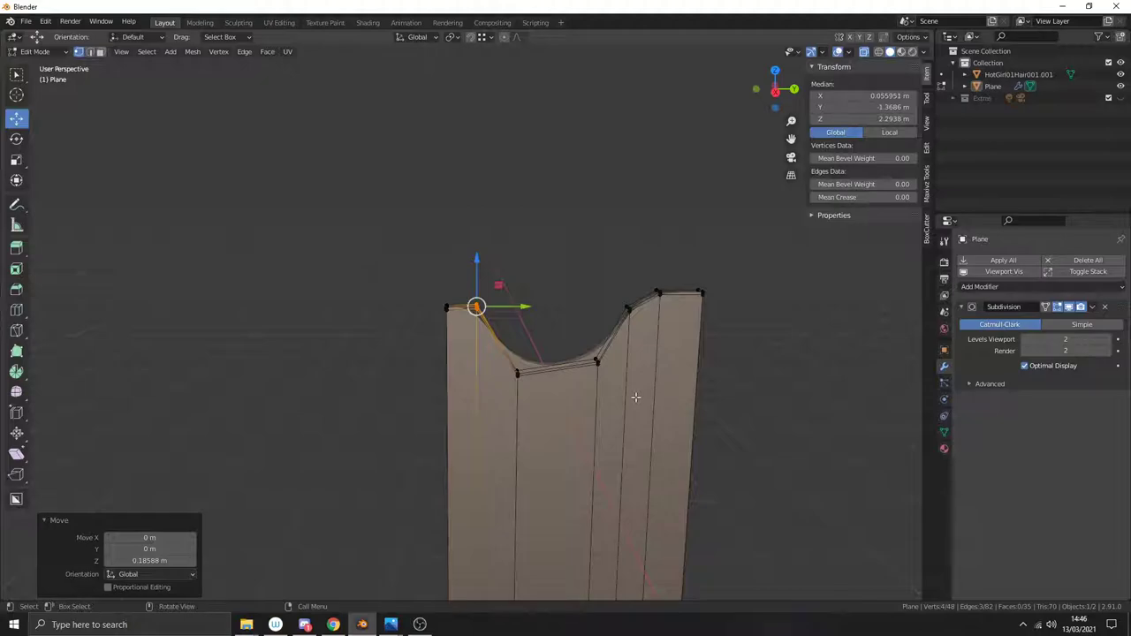
{"action": "key", "text": "Tab"}
{"action": "mouse_move", "coordinate": [667, 406]}
{"action": "middle_mouse_down"}
{"action": "mouse_move", "coordinate": [590, 418]}
{"action": "mouse_move", "coordinate": [670, 413]}
{"action": "middle_mouse_up"}
{"action": "scroll", "coordinate": [670, 412], "scroll_direction": "down", "scroll_amount": 2}
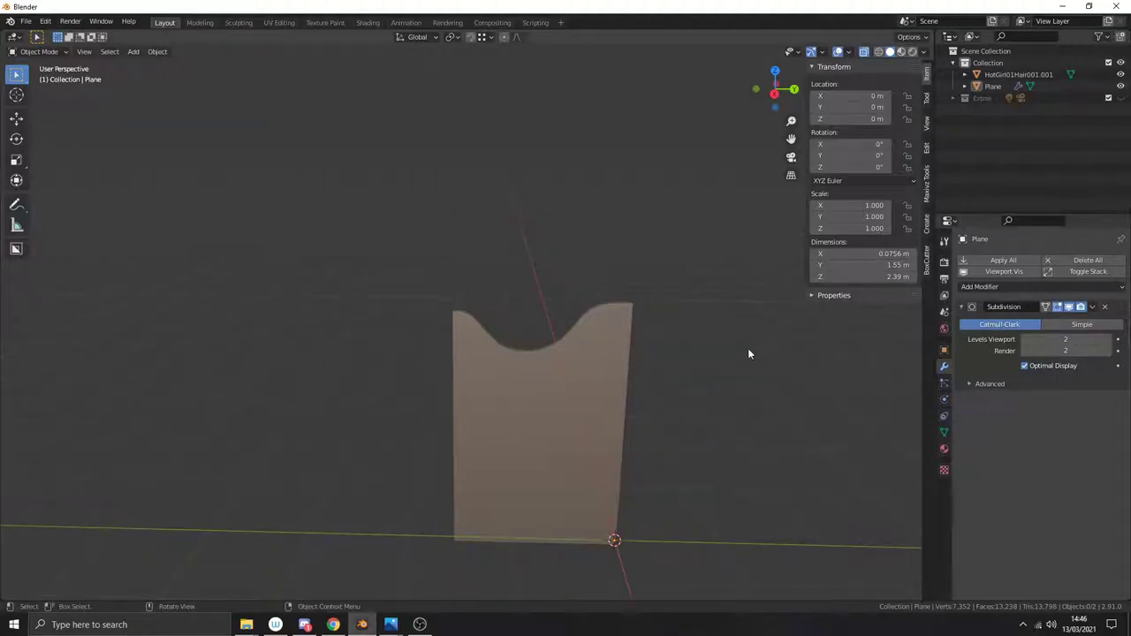
{"action": "middle_click_drag", "start_coordinate": [750, 351], "coordinate": [544, 377]}
{"action": "scroll", "coordinate": [627, 396], "scroll_direction": "up", "scroll_amount": 1}
{"action": "scroll", "coordinate": [604, 383], "scroll_direction": "up", "scroll_amount": 1}
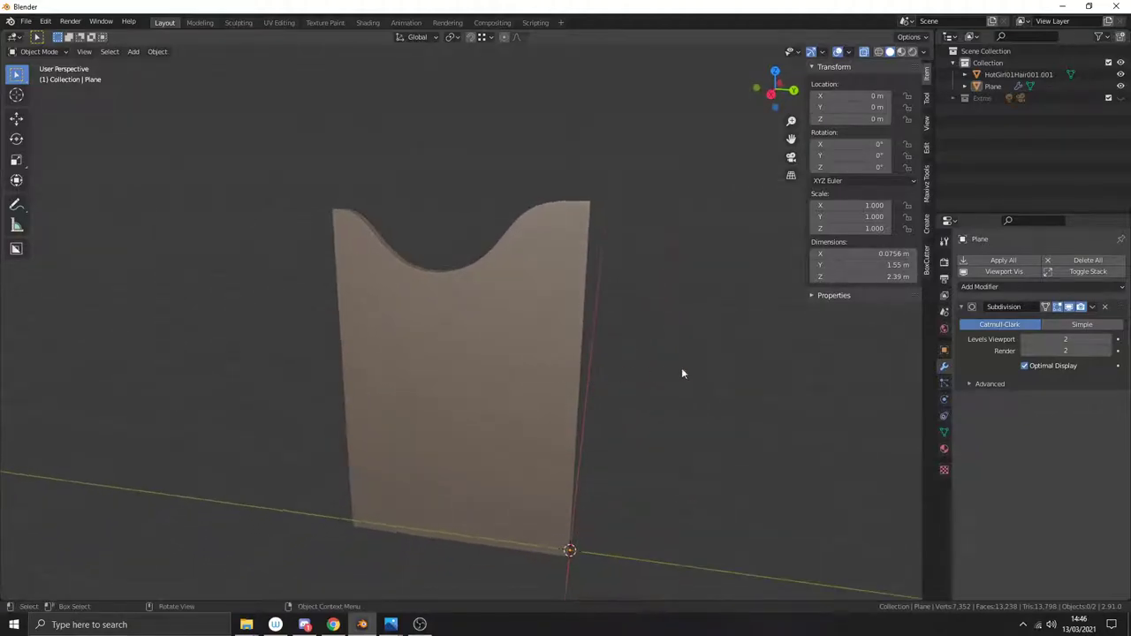
Step: Try mirroring the wall with a Mirror modifier on the X and Y axes, then remove the modifier
{"action": "left_click", "coordinate": [963, 307]}
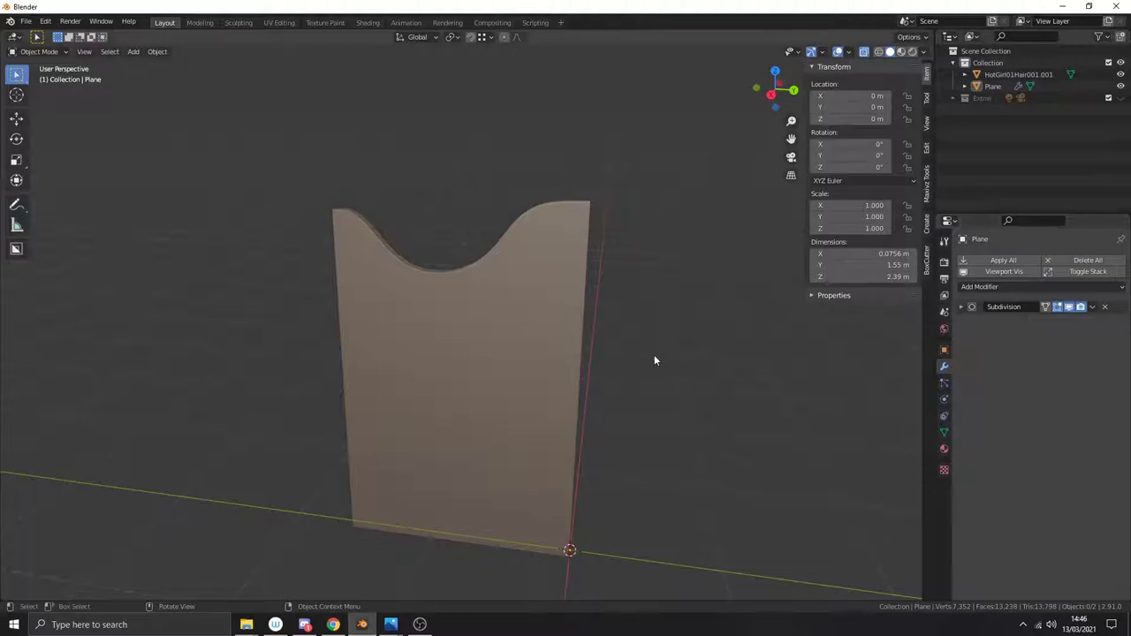
{"action": "middle_click_drag", "start_coordinate": [653, 354], "coordinate": [521, 386]}
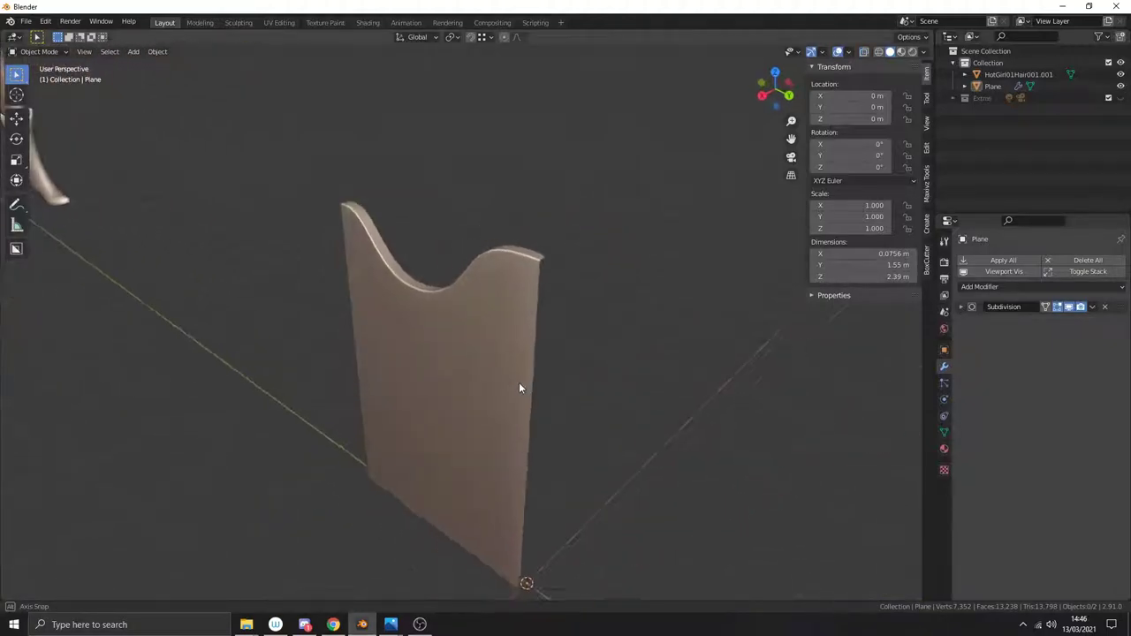
{"action": "middle_click_drag", "start_coordinate": [671, 362], "coordinate": [636, 372]}
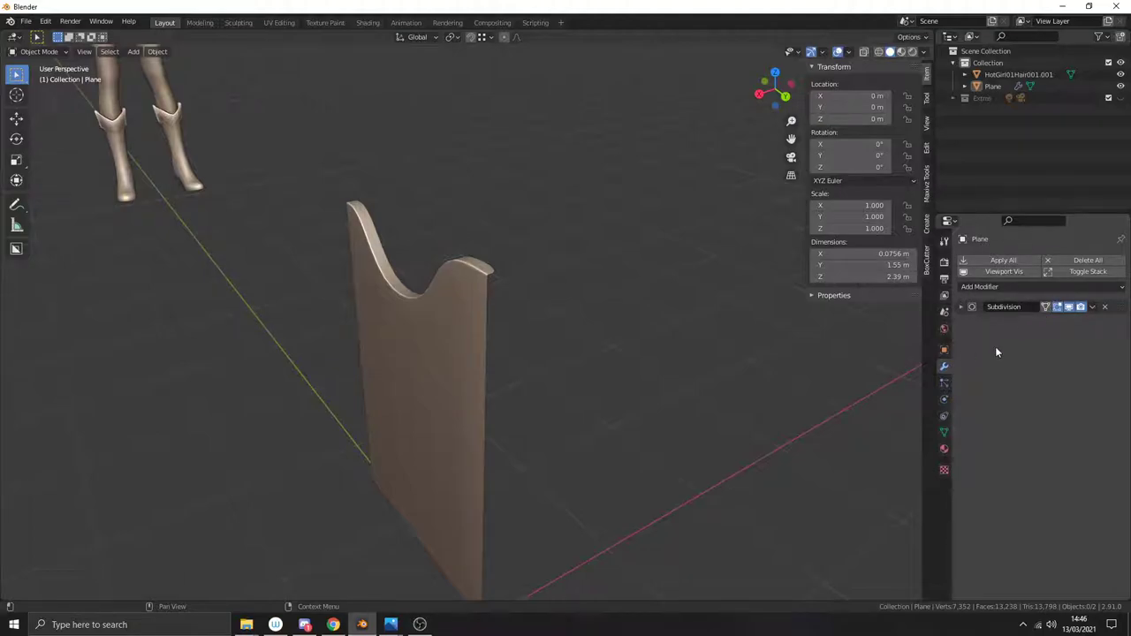
{"action": "left_click", "coordinate": [1000, 286]}
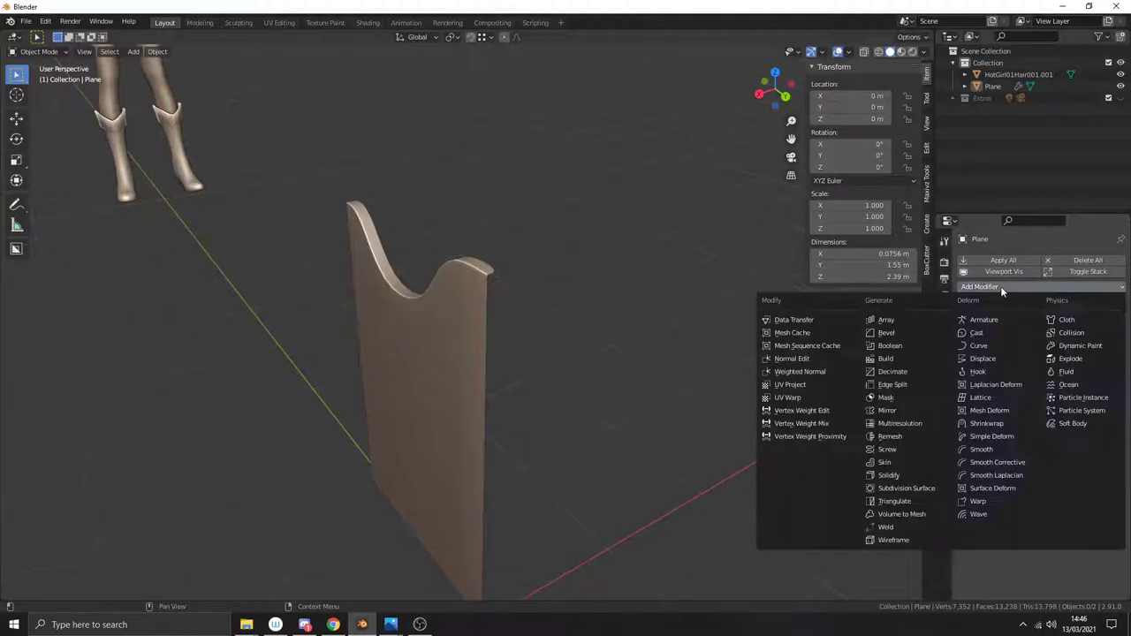
{"action": "left_click", "coordinate": [900, 411]}
{"action": "middle_click_drag", "start_coordinate": [577, 376], "coordinate": [460, 329]}
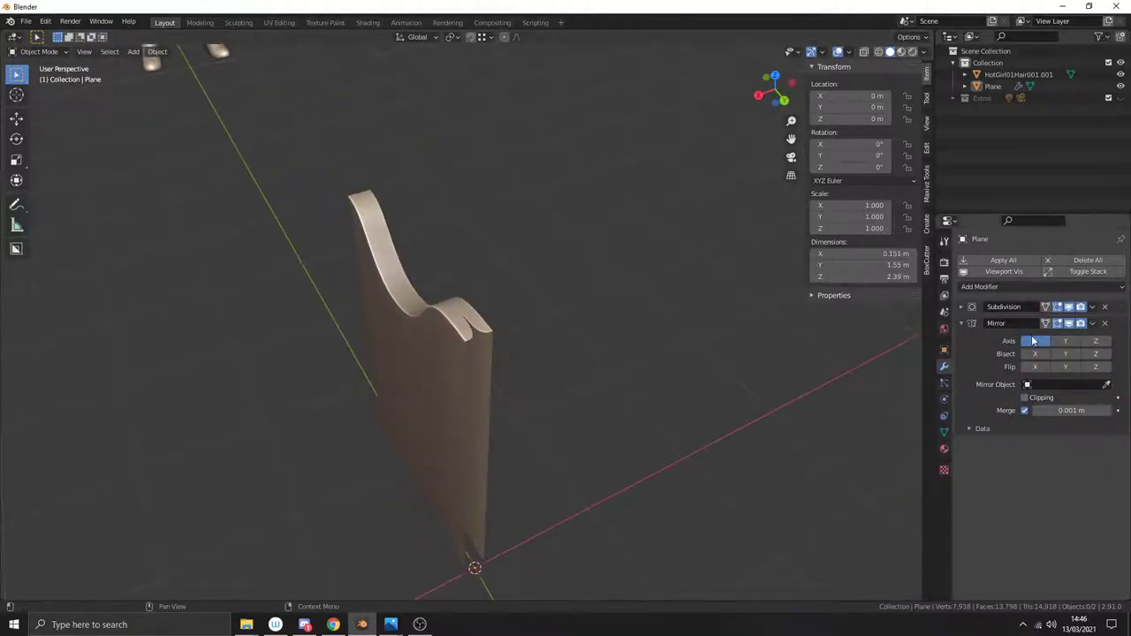
{"action": "left_click", "coordinate": [1064, 341]}
{"action": "mouse_move", "coordinate": [650, 375]}
{"action": "middle_mouse_down"}
{"action": "mouse_move", "coordinate": [663, 382]}
{"action": "mouse_move", "coordinate": [704, 334]}
{"action": "mouse_move", "coordinate": [631, 363]}
{"action": "middle_mouse_up"}
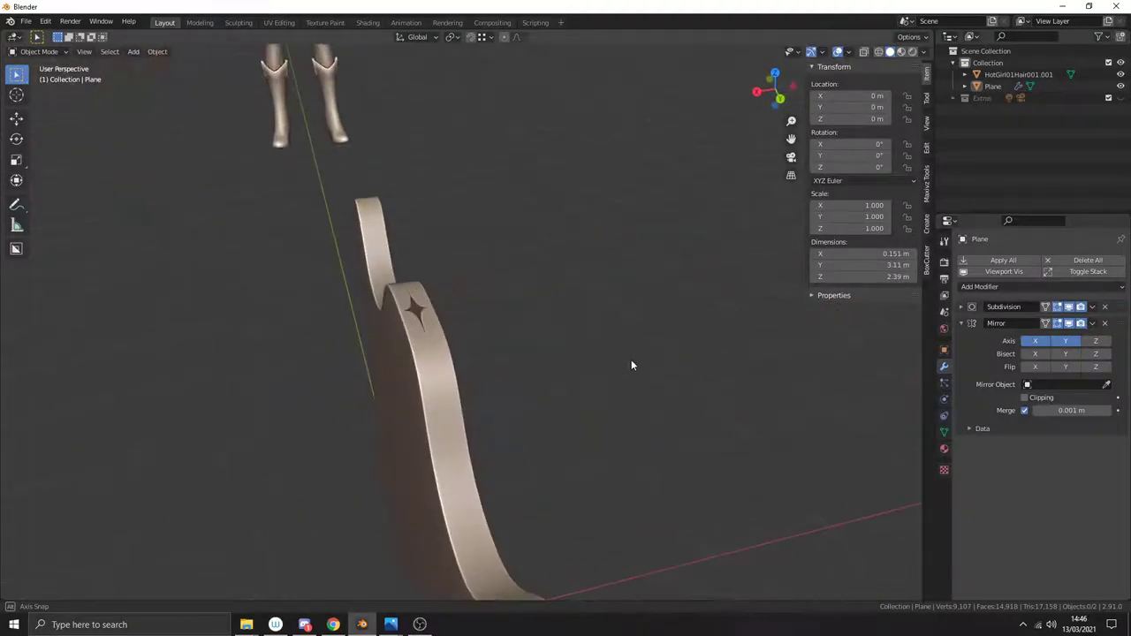
{"action": "left_click", "coordinate": [1104, 323]}
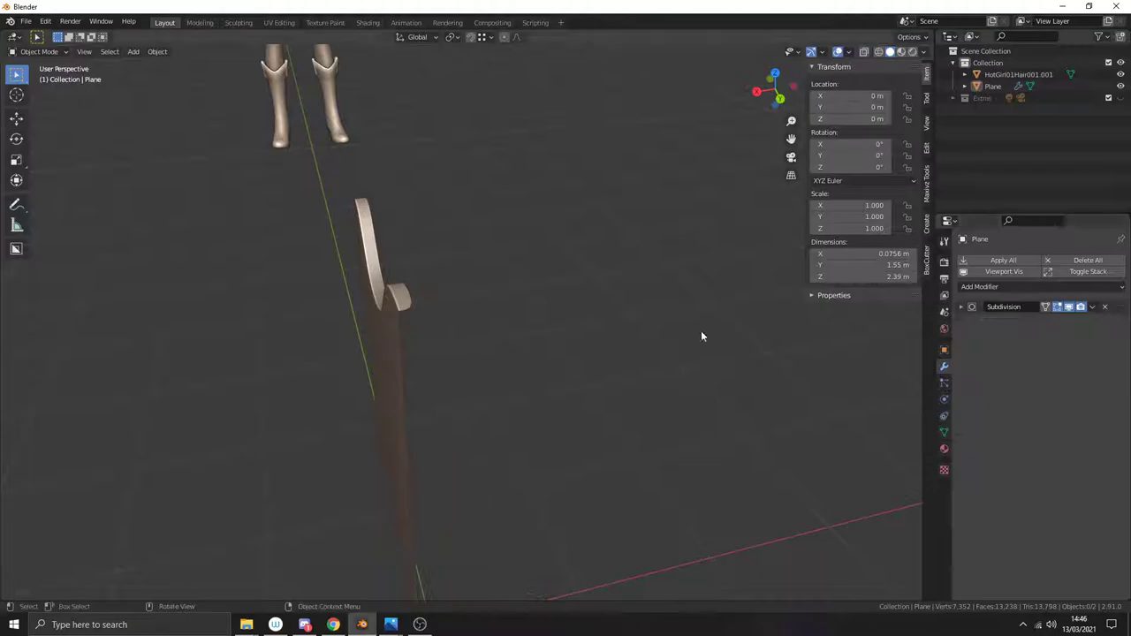
{"action": "middle_click_drag", "start_coordinate": [518, 333], "coordinate": [530, 353]}
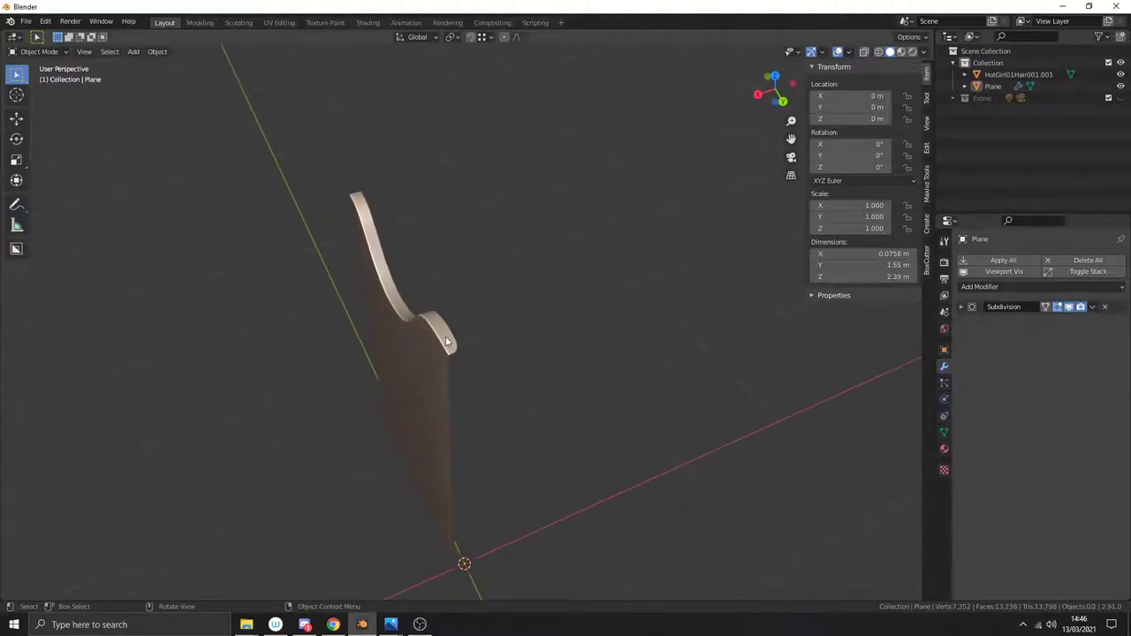
Step: Add a supporting loop cut lengthwise along the wall's top, slid toward the X = 0 side at a factor of 0.826
{"action": "mouse_move", "coordinate": [423, 363]}
{"action": "middle_mouse_down"}
{"action": "mouse_move", "coordinate": [504, 336]}
{"action": "mouse_move", "coordinate": [408, 244]}
{"action": "mouse_move", "coordinate": [442, 238]}
{"action": "mouse_move", "coordinate": [518, 306]}
{"action": "middle_mouse_up"}
{"action": "left_click", "coordinate": [437, 237]}
{"action": "key", "text": "Tab"}
{"action": "scroll", "coordinate": [442, 239], "scroll_direction": "up", "scroll_amount": 5}
{"action": "scroll", "coordinate": [497, 283], "scroll_direction": "up", "scroll_amount": 2}
{"action": "key", "text": "ctrl+r"}
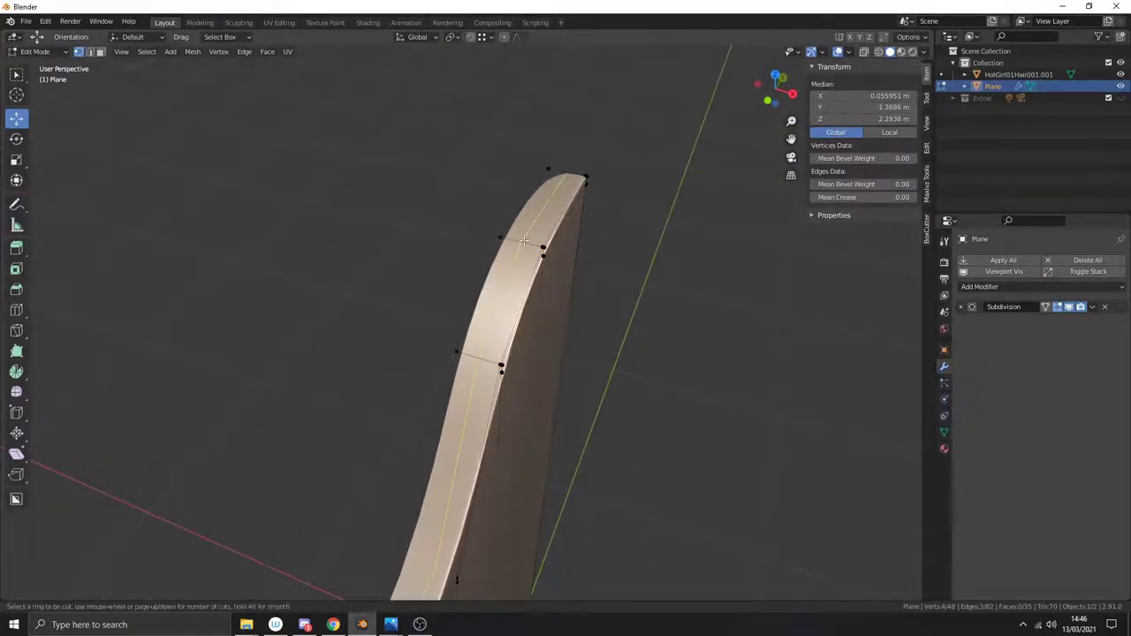
{"action": "left_click", "coordinate": [521, 252]}
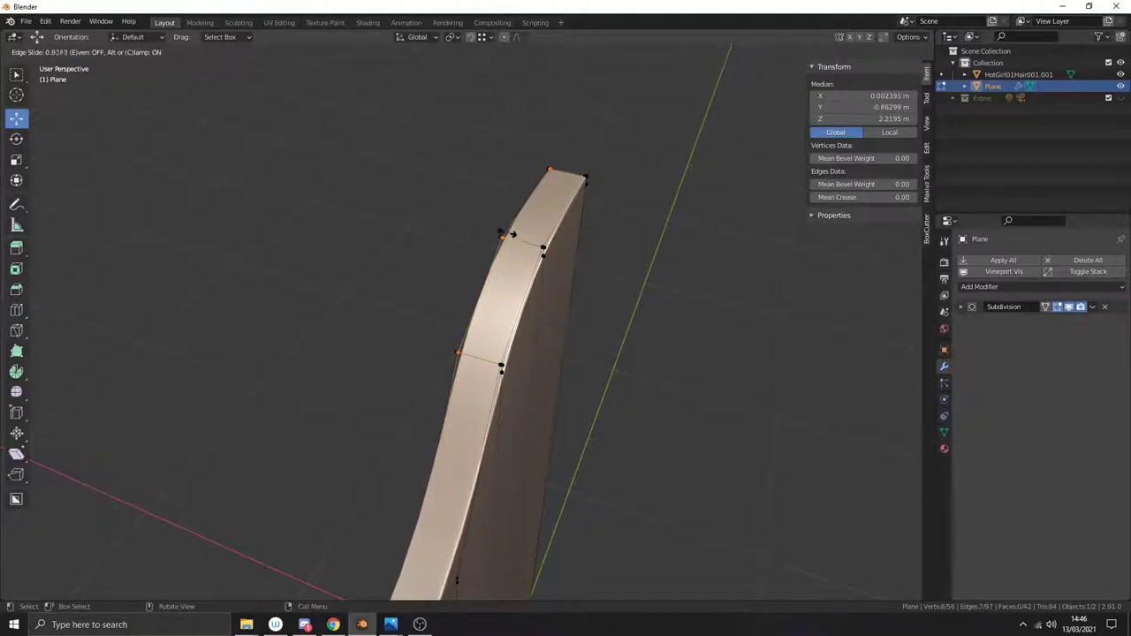
{"action": "left_click", "coordinate": [505, 235]}
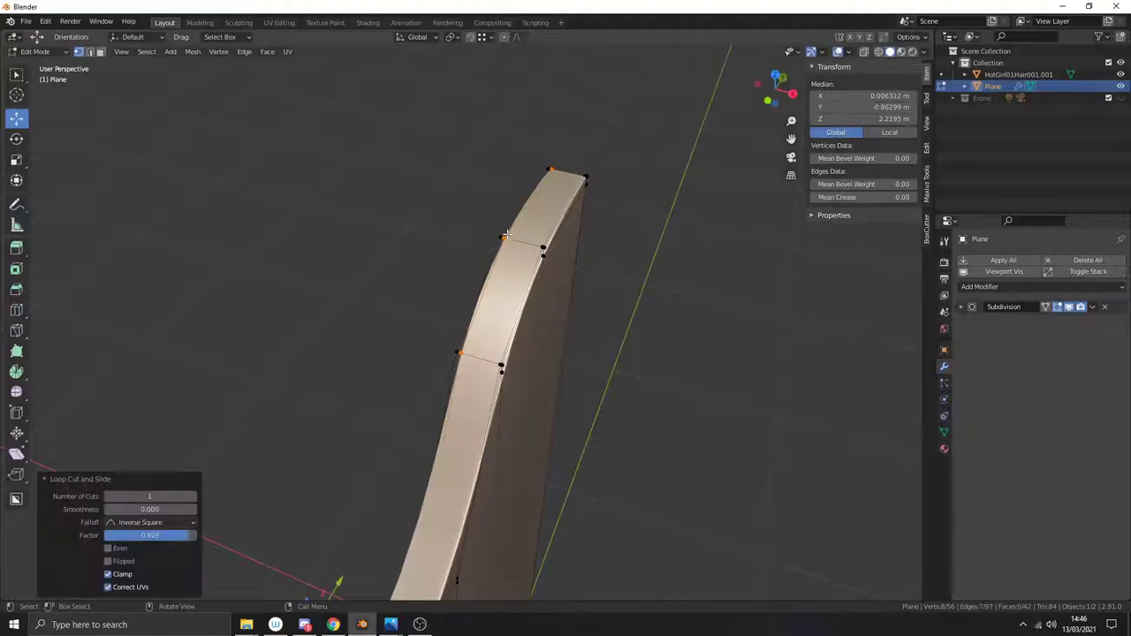
Step: Add a second lengthwise loop cut centered across the wall's thickness
{"action": "key", "text": "ctrl"}
{"action": "left_click", "coordinate": [522, 232]}
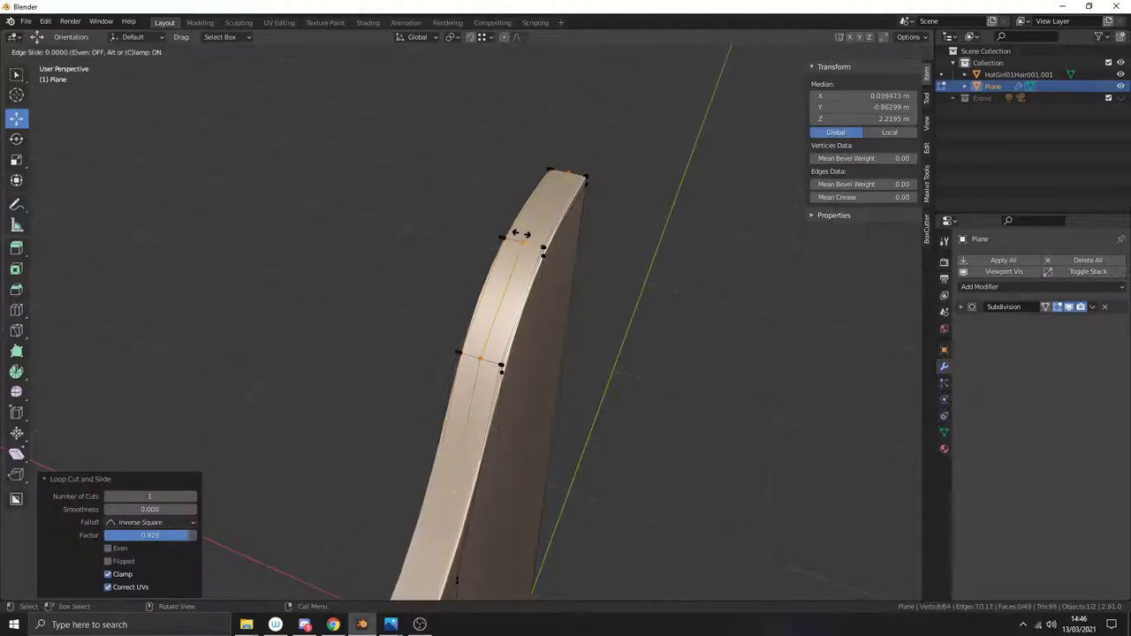
{"action": "right_click", "coordinate": [522, 232]}
Step: Try beveling the centered lengthwise edge loop in edge select mode
{"action": "key", "text": "2"}
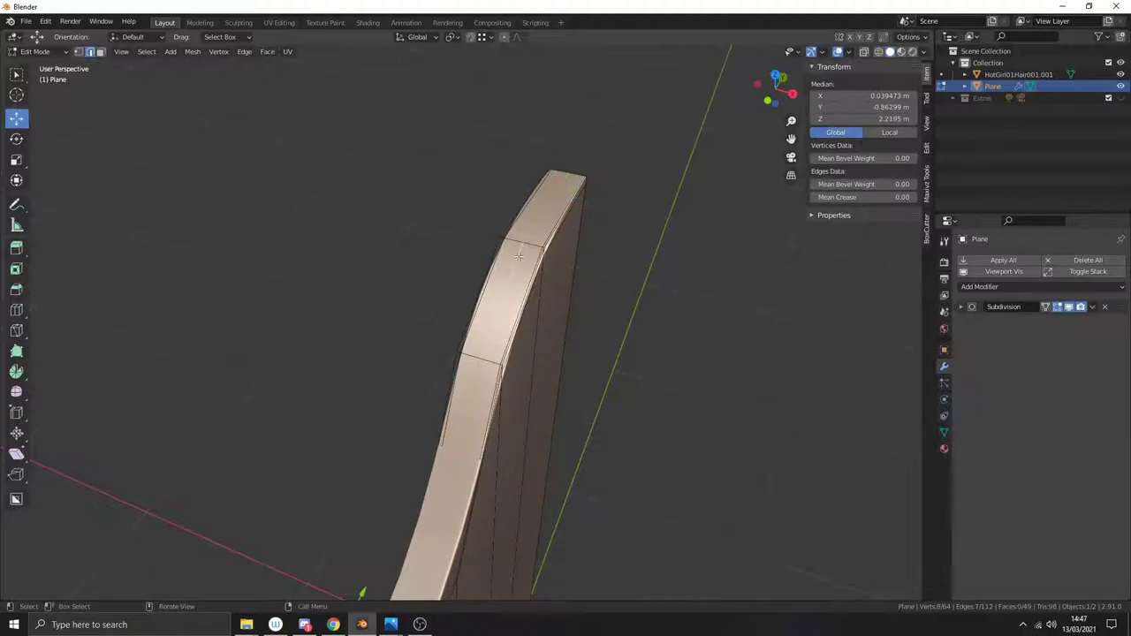
{"action": "key", "text": "ctrl+b"}
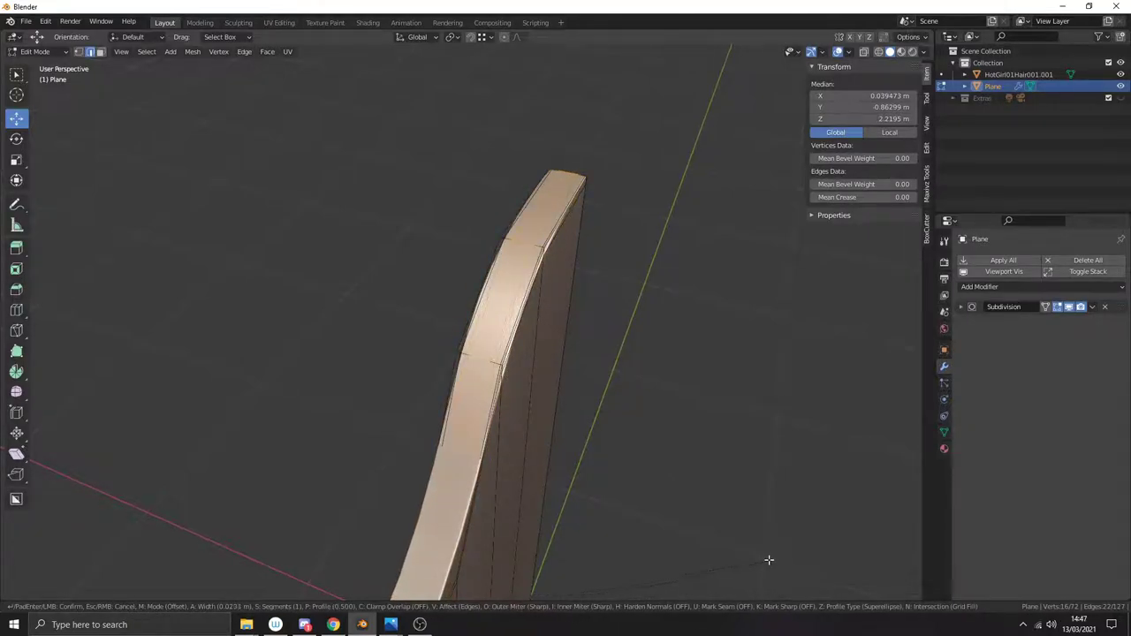
{"action": "left_click", "coordinate": [763, 555]}
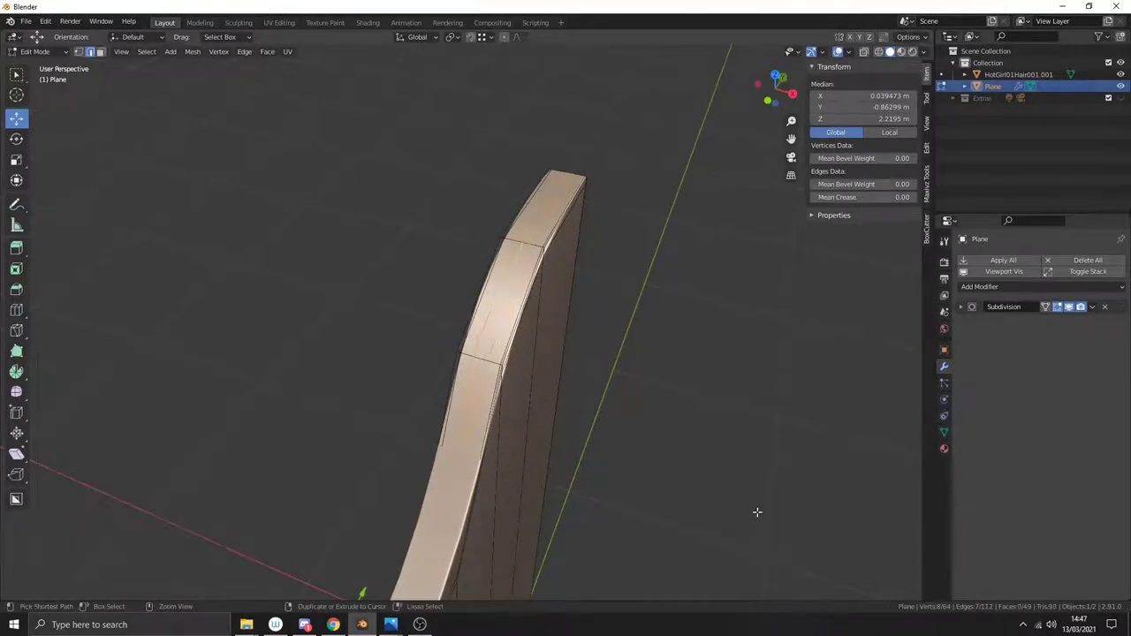
Step: Examine the wall's end corners closely from directly above to compare their sharpness
{"action": "middle_click_drag", "start_coordinate": [758, 512], "coordinate": [466, 458]}
{"action": "key", "text": "Tab"}
{"action": "key", "text": "KP_7"}
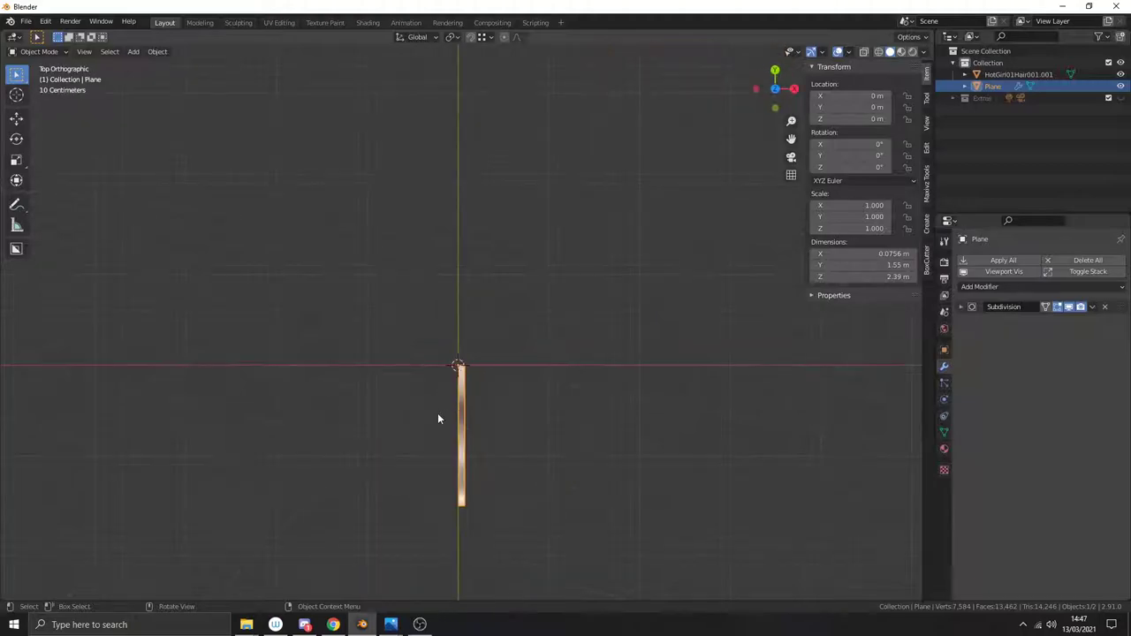
{"action": "scroll", "coordinate": [437, 413], "scroll_direction": "up", "scroll_amount": 2}
{"action": "key", "text": "KP_Decimal"}
{"action": "scroll", "coordinate": [495, 412], "scroll_direction": "up", "scroll_amount": 1}
{"action": "middle_click_drag", "start_coordinate": [494, 411], "coordinate": [482, 386], "text": "shift"}
{"action": "scroll", "coordinate": [549, 417], "scroll_direction": "up", "scroll_amount": 5}
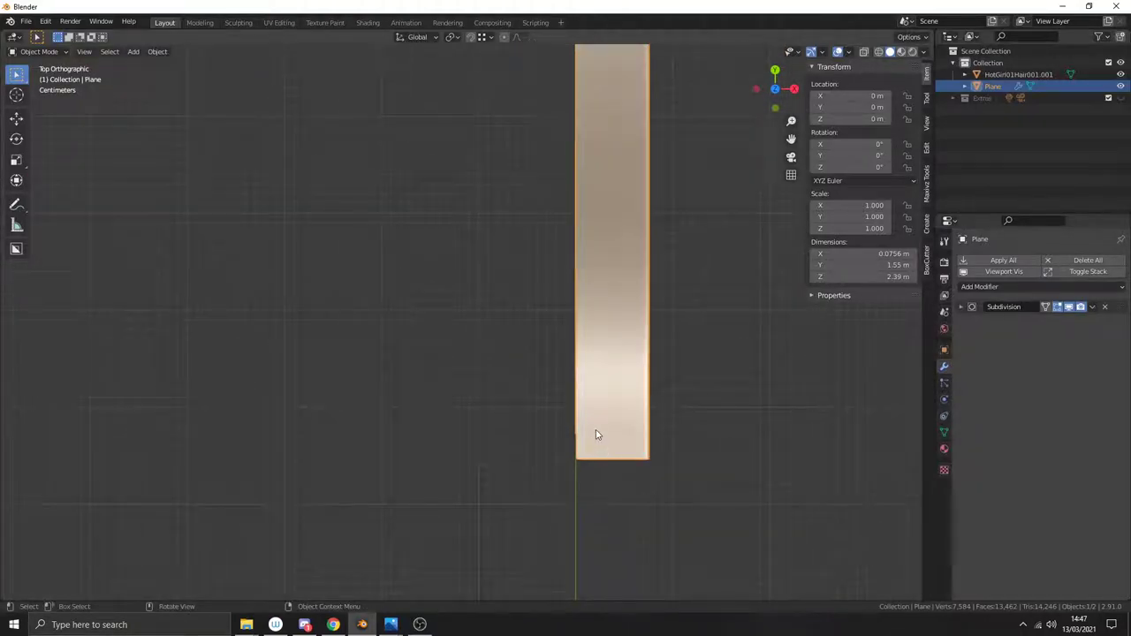
{"action": "scroll", "coordinate": [596, 429], "scroll_direction": "down", "scroll_amount": 3}
{"action": "scroll", "coordinate": [568, 386], "scroll_direction": "up", "scroll_amount": 6}
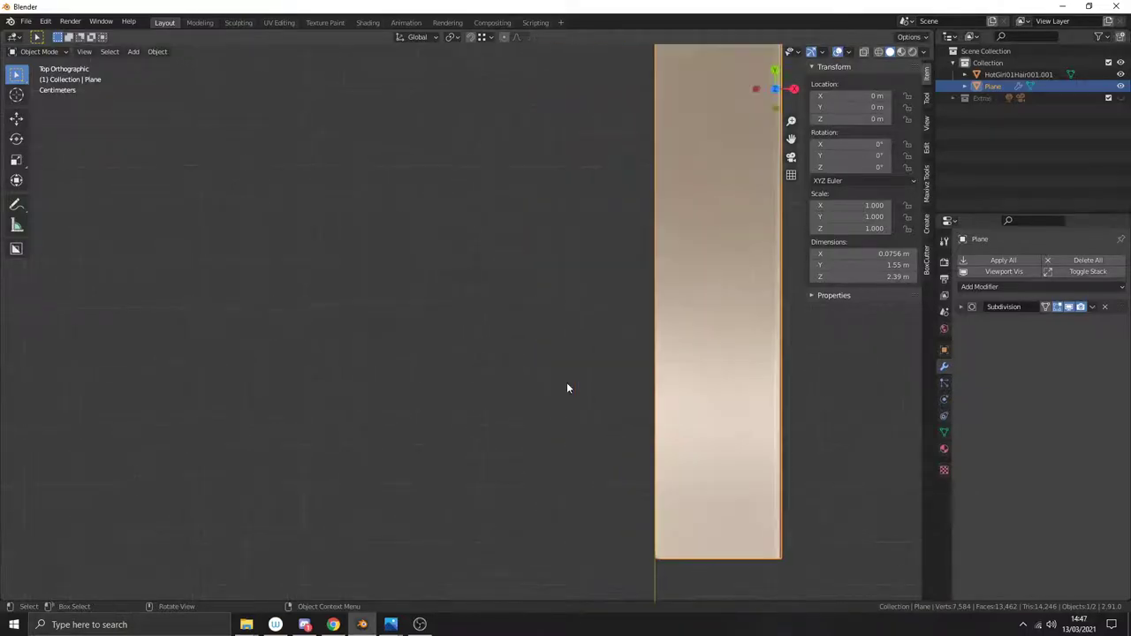
{"action": "scroll", "coordinate": [631, 391], "scroll_direction": "down", "scroll_amount": 3, "text": "shift"}
{"action": "scroll", "coordinate": [638, 398], "scroll_direction": "up", "scroll_amount": 3}
{"action": "middle_click_drag", "start_coordinate": [709, 448], "coordinate": [651, 455], "text": "shift"}
{"action": "scroll", "coordinate": [691, 459], "scroll_direction": "down", "scroll_amount": 4}
{"action": "scroll", "coordinate": [674, 435], "scroll_direction": "up", "scroll_amount": 1}
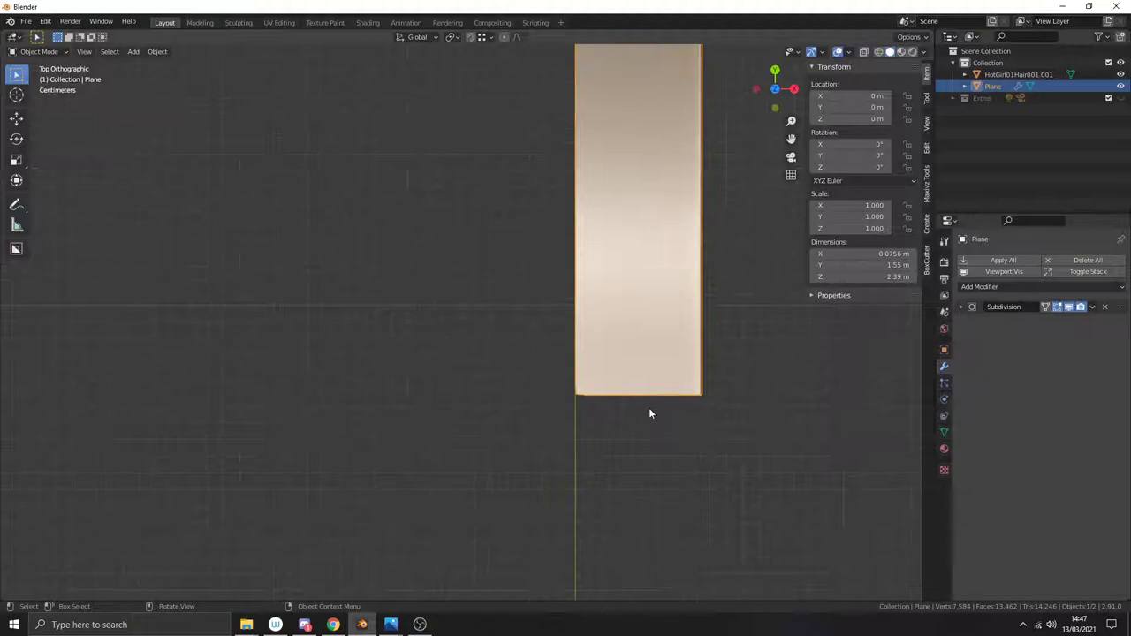
Step: Select the lengthwise supporting loop near the X = 0 side and move it about -0.0053 m along X to sharpen that edge
{"action": "key", "text": "Tab"}
{"action": "scroll", "coordinate": [648, 408], "scroll_direction": "up", "scroll_amount": 3}
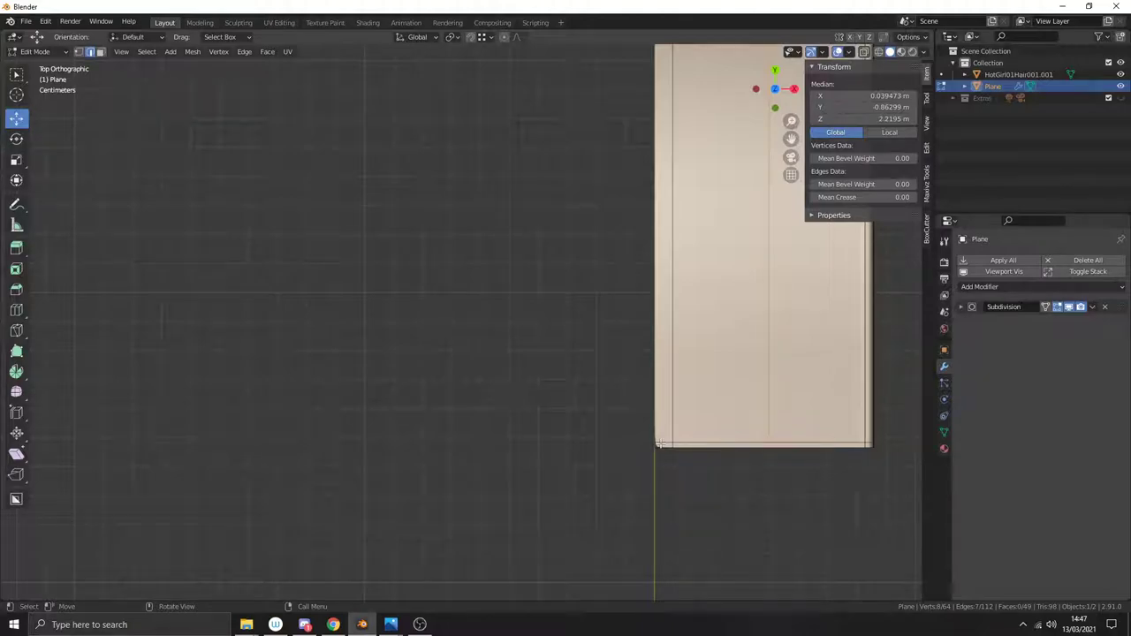
{"action": "left_click", "coordinate": [669, 436]}
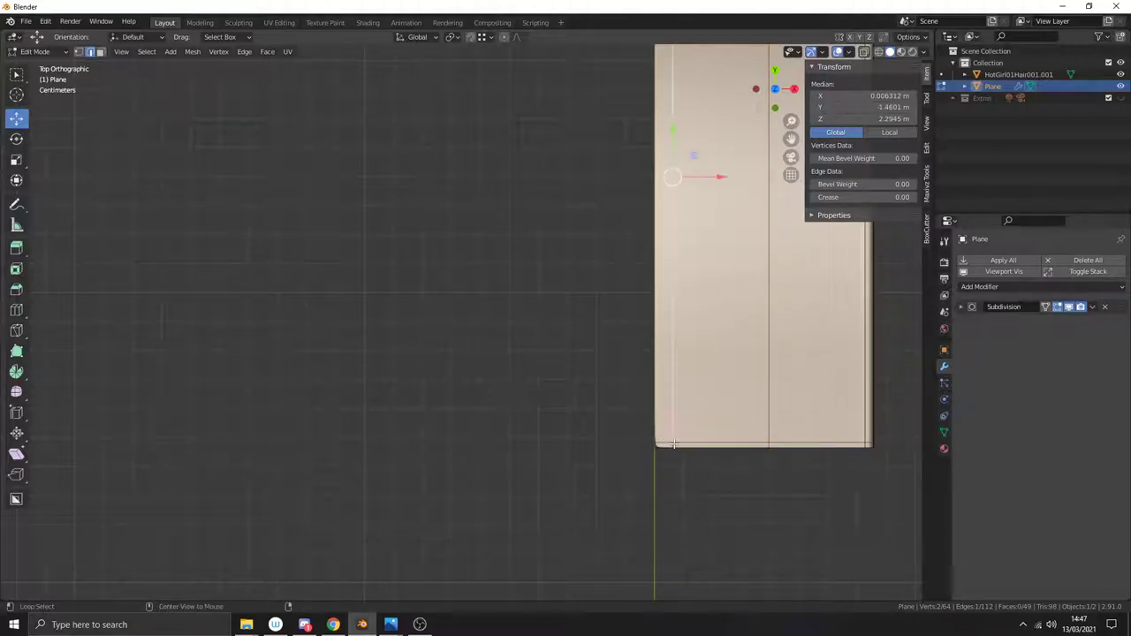
{"action": "left_click", "coordinate": [672, 447], "text": "alt"}
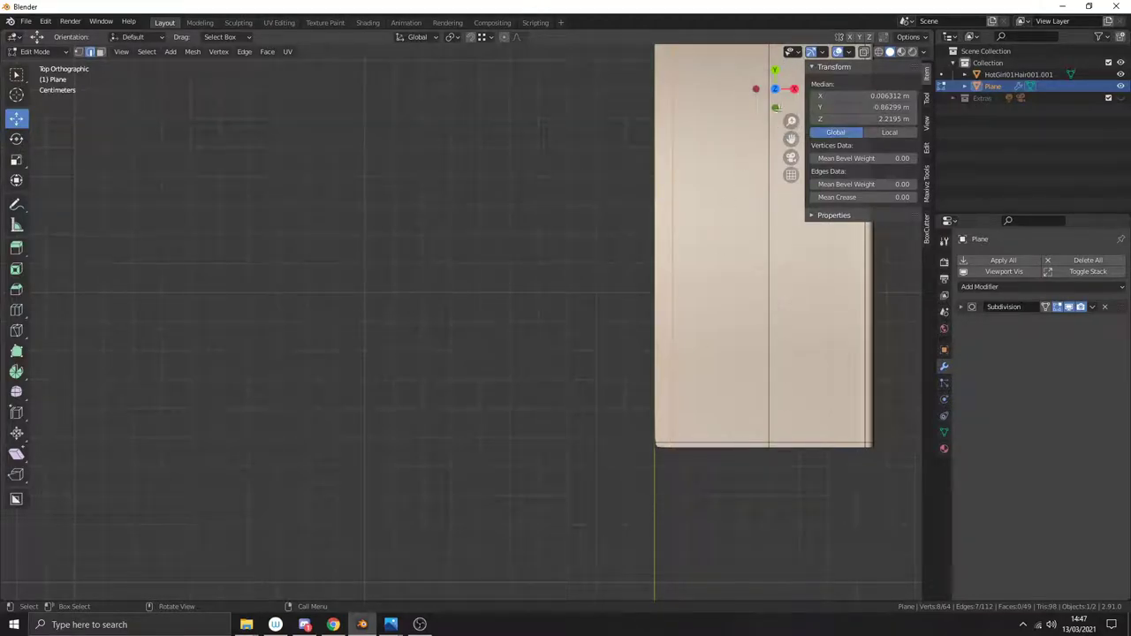
{"action": "key", "text": "g"}
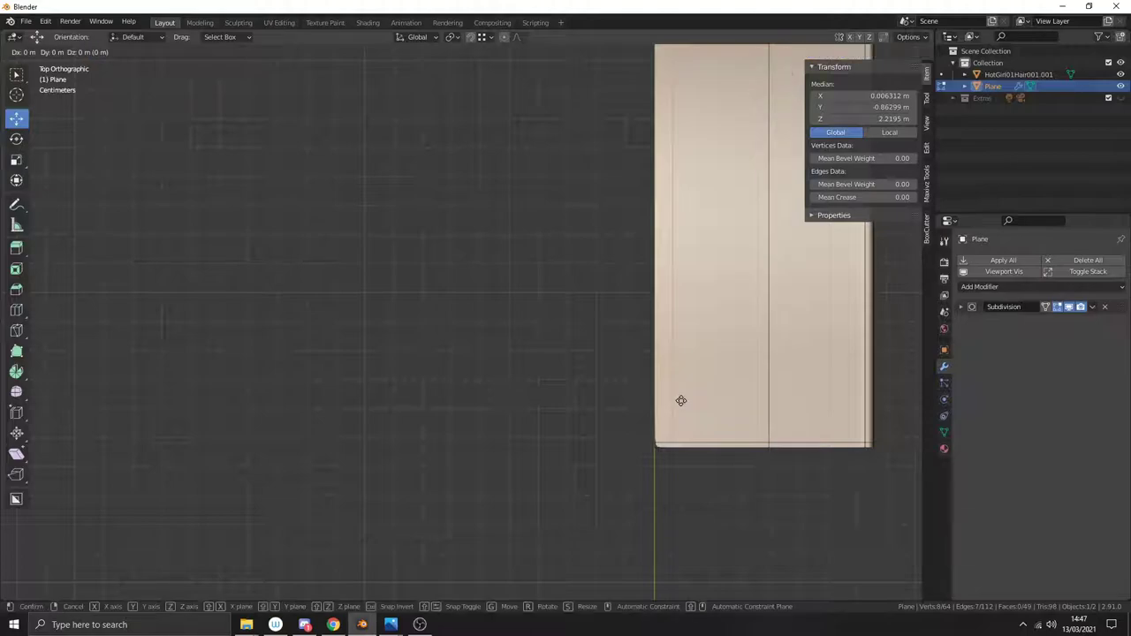
{"action": "key", "text": "x"}
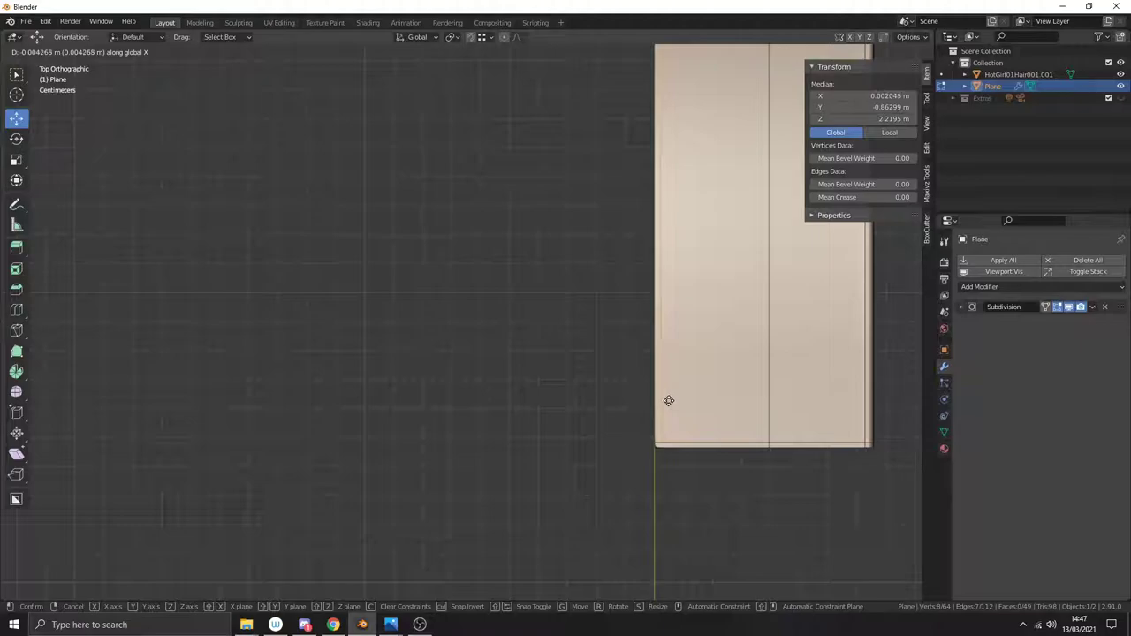
{"action": "left_click", "coordinate": [665, 400]}
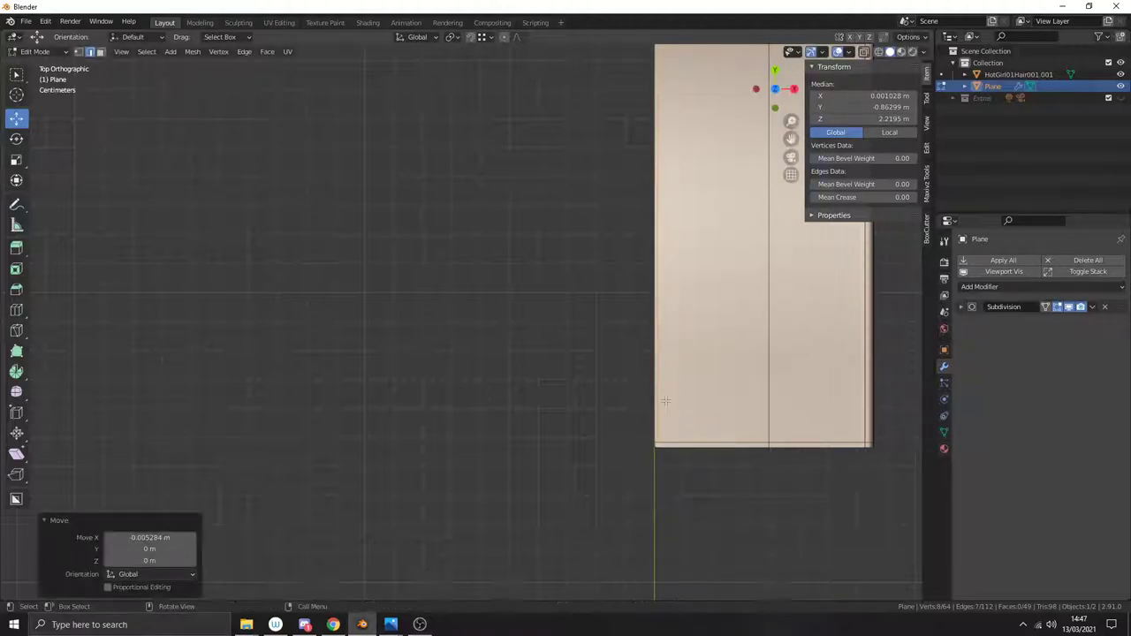
{"action": "scroll", "coordinate": [601, 362], "scroll_direction": "down", "scroll_amount": 5}
{"action": "middle_click_drag", "start_coordinate": [614, 344], "coordinate": [557, 295]}
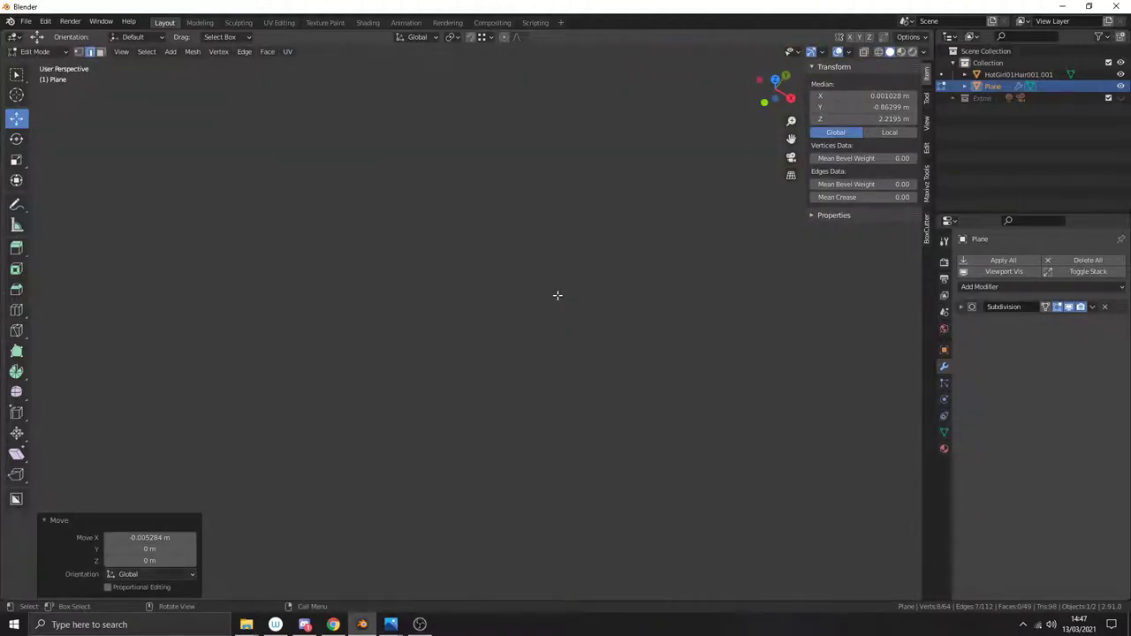
{"action": "key", "text": "KP_Decimal"}
{"action": "scroll", "coordinate": [557, 295], "scroll_direction": "down", "scroll_amount": 4}
{"action": "key", "text": "Tab"}
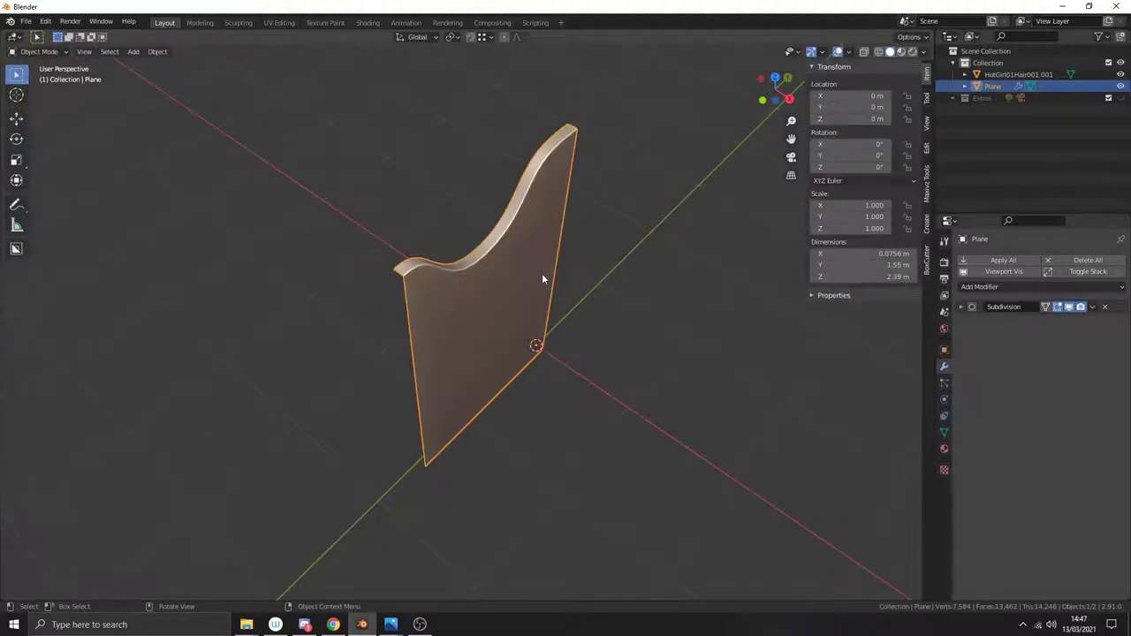
Step: Mirror the wall across the X axis with a Mirror modifier and apply it to double the thickness
{"action": "mouse_move", "coordinate": [541, 279]}
{"action": "middle_mouse_down"}
{"action": "mouse_move", "coordinate": [457, 247]}
{"action": "mouse_move", "coordinate": [536, 298]}
{"action": "middle_mouse_up"}
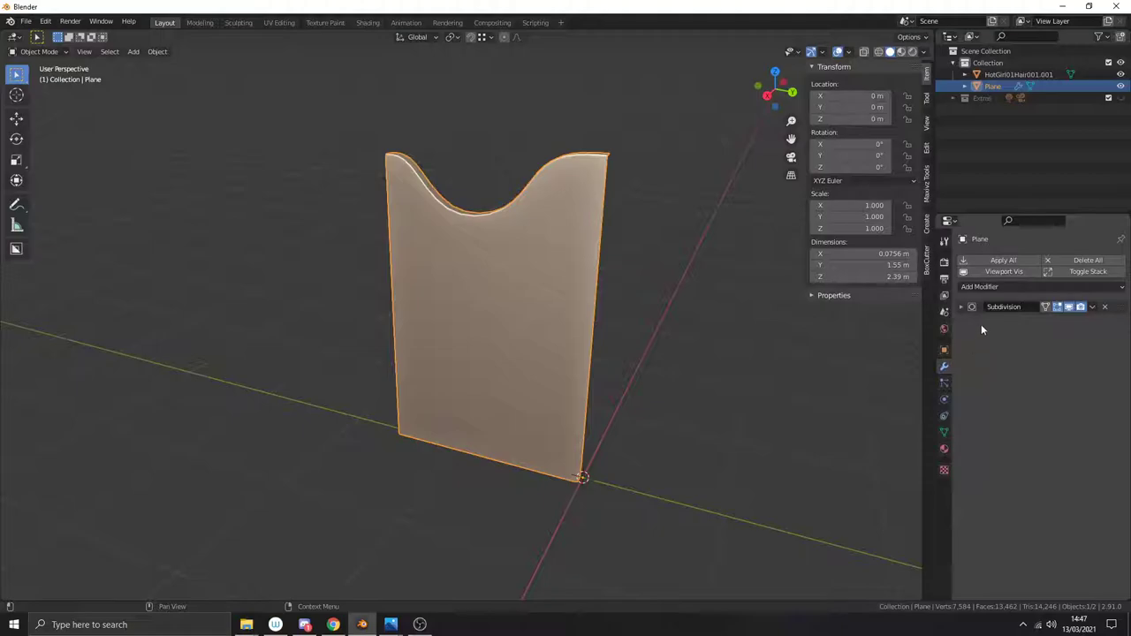
{"action": "left_click", "coordinate": [985, 287]}
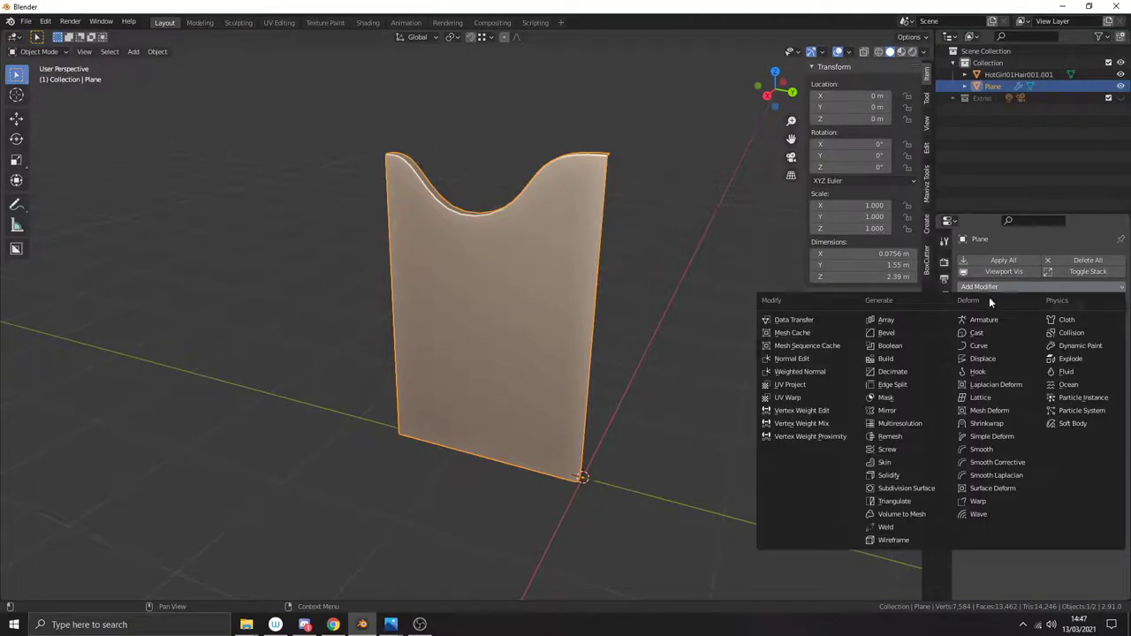
{"action": "left_click", "coordinate": [912, 409]}
{"action": "middle_click_drag", "start_coordinate": [687, 349], "coordinate": [625, 407]}
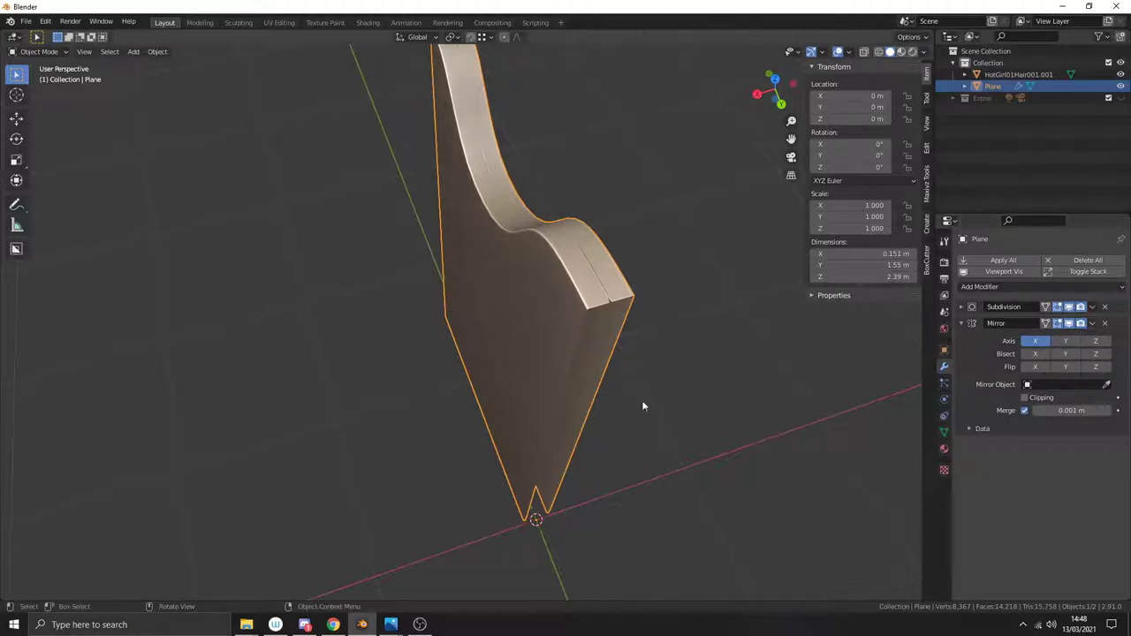
{"action": "left_click", "coordinate": [1094, 324]}
{"action": "left_click", "coordinate": [1082, 336]}
Step: Enter mesh editing on the wall and turn off the Subdivision modifier's viewport display to expose the loops along the mirror seam
{"action": "middle_click_drag", "start_coordinate": [596, 352], "coordinate": [413, 205]}
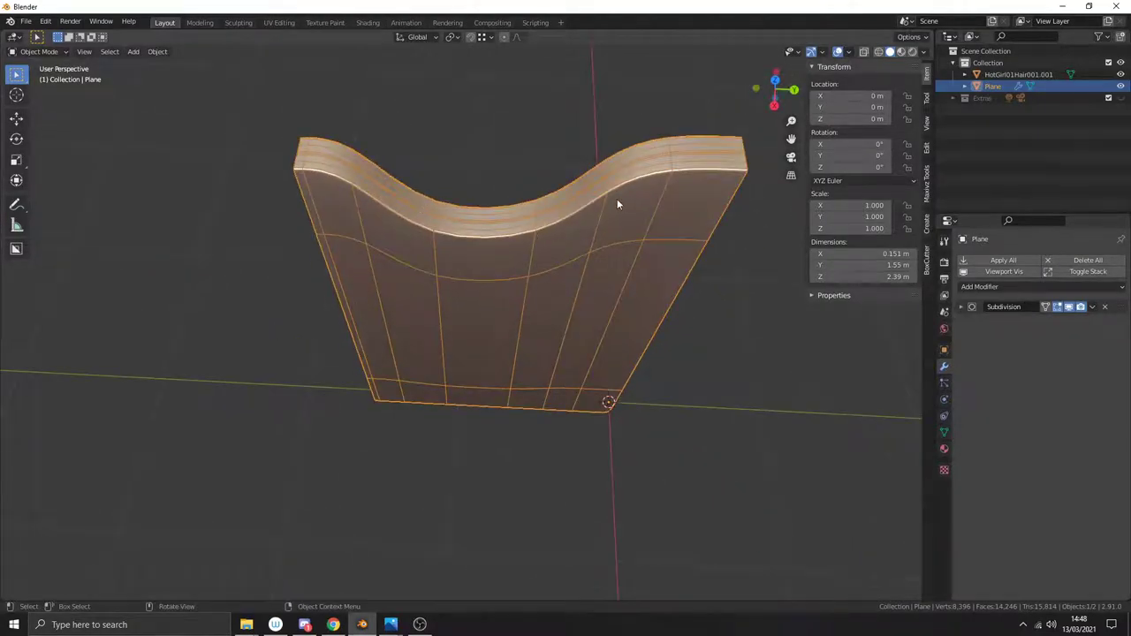
{"action": "middle_click_drag", "start_coordinate": [616, 199], "coordinate": [662, 215]}
{"action": "scroll", "coordinate": [651, 193], "scroll_direction": "up", "scroll_amount": 3}
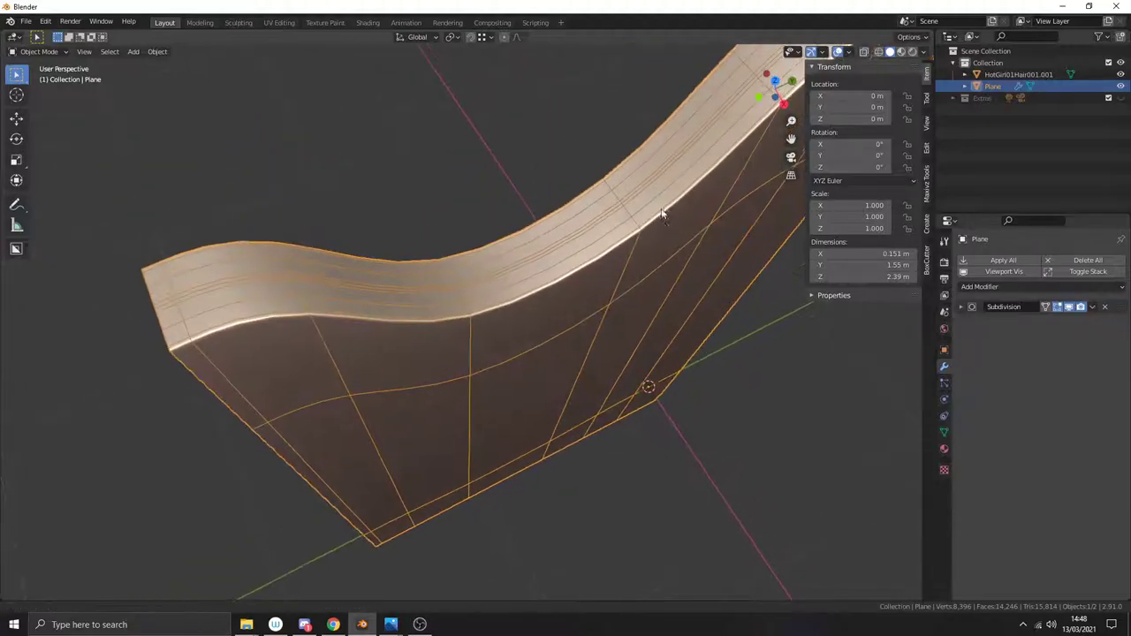
{"action": "key", "text": "Tab"}
{"action": "scroll", "coordinate": [611, 206], "scroll_direction": "up", "scroll_amount": 4}
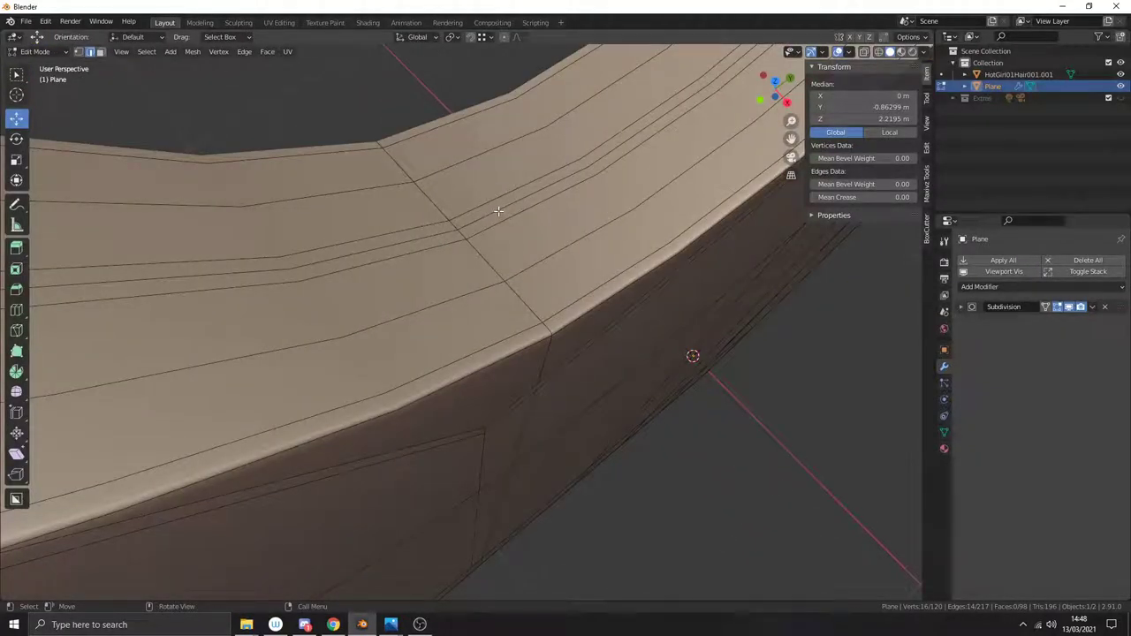
{"action": "left_click", "coordinate": [498, 210]}
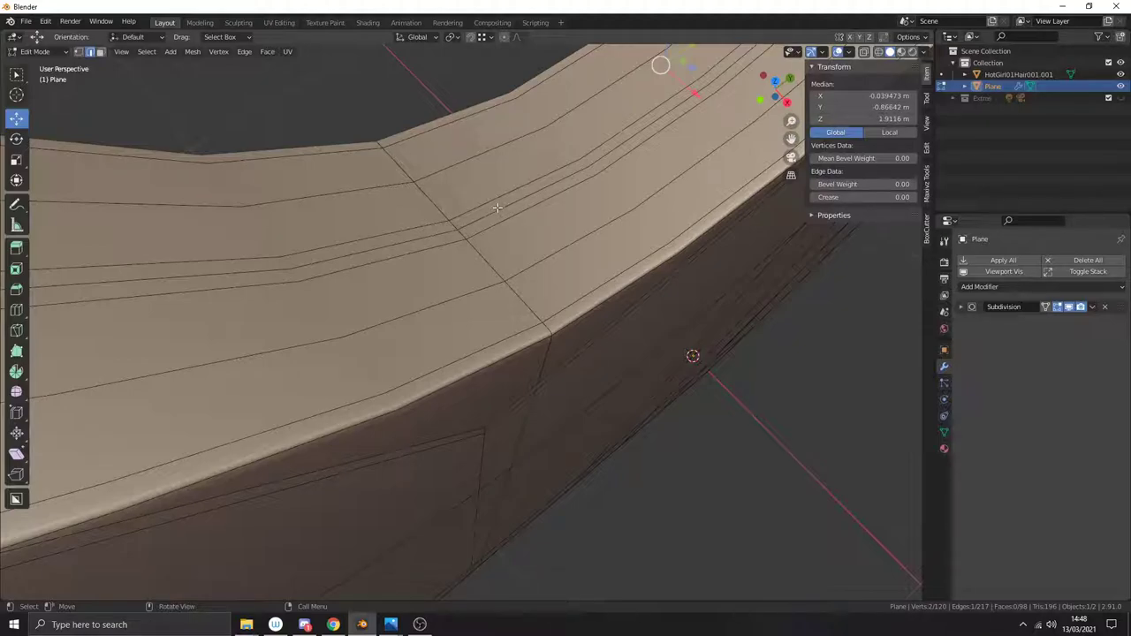
{"action": "scroll", "coordinate": [497, 207], "scroll_direction": "down", "scroll_amount": 6}
{"action": "middle_click_drag", "start_coordinate": [497, 207], "coordinate": [809, 265]}
{"action": "left_click", "coordinate": [1070, 308]}
Step: Select the lengthwise supporting loop just on the negative X side of the central seam and dissolve its edges
{"action": "middle_click_drag", "start_coordinate": [530, 265], "coordinate": [534, 304]}
{"action": "scroll", "coordinate": [534, 304], "scroll_direction": "up", "scroll_amount": 4}
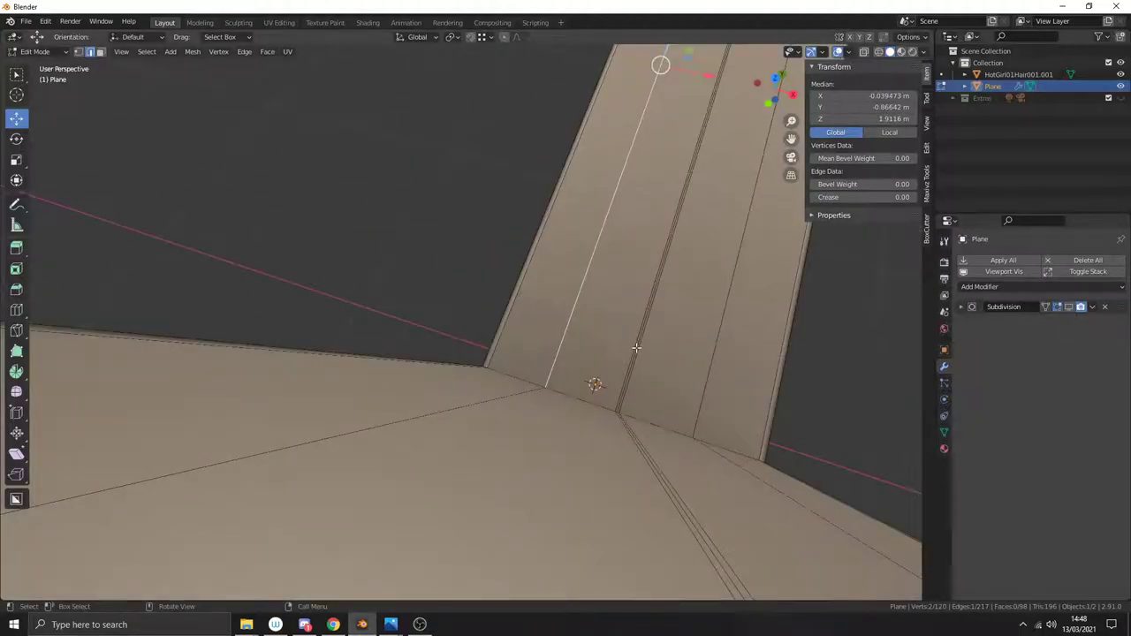
{"action": "middle_click_drag", "start_coordinate": [636, 347], "coordinate": [638, 300]}
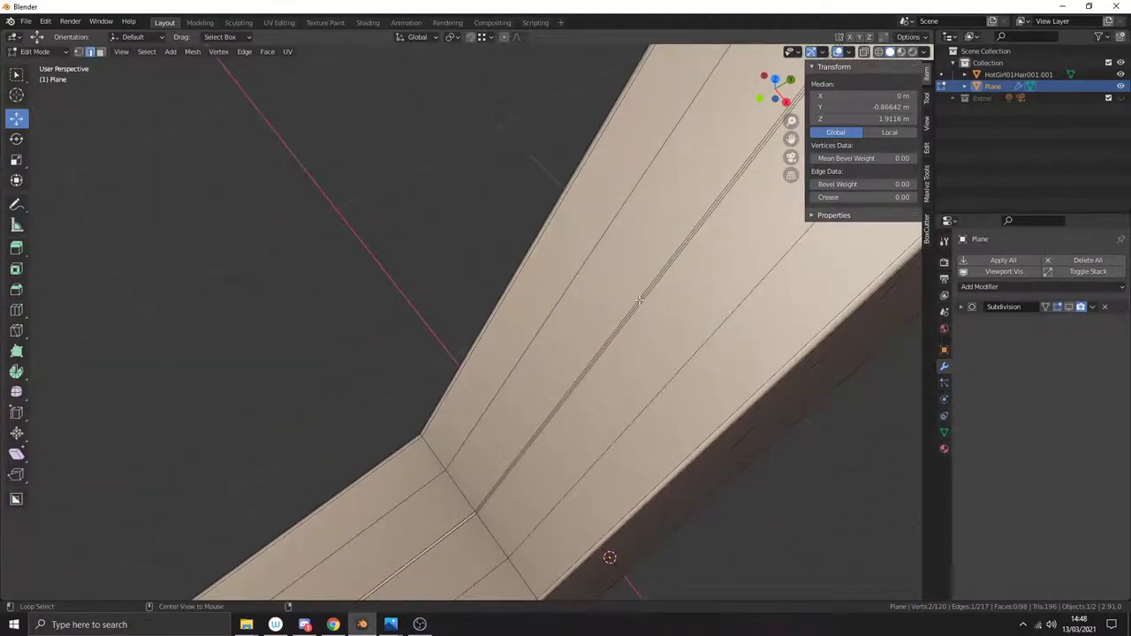
{"action": "left_click", "coordinate": [638, 300], "text": "alt"}
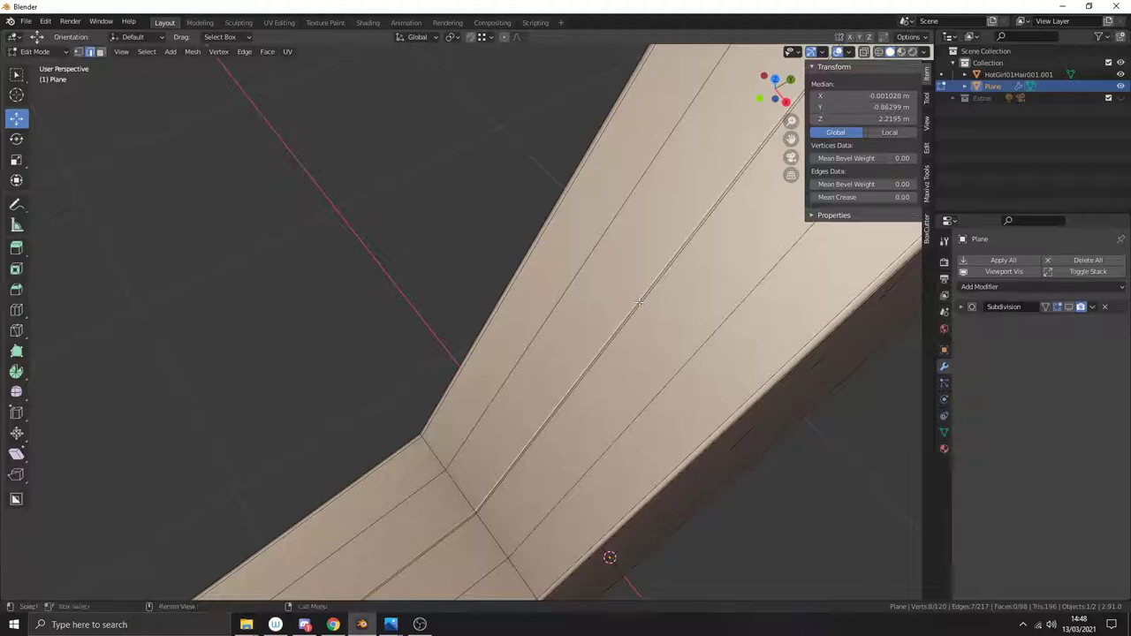
{"action": "key", "text": "x"}
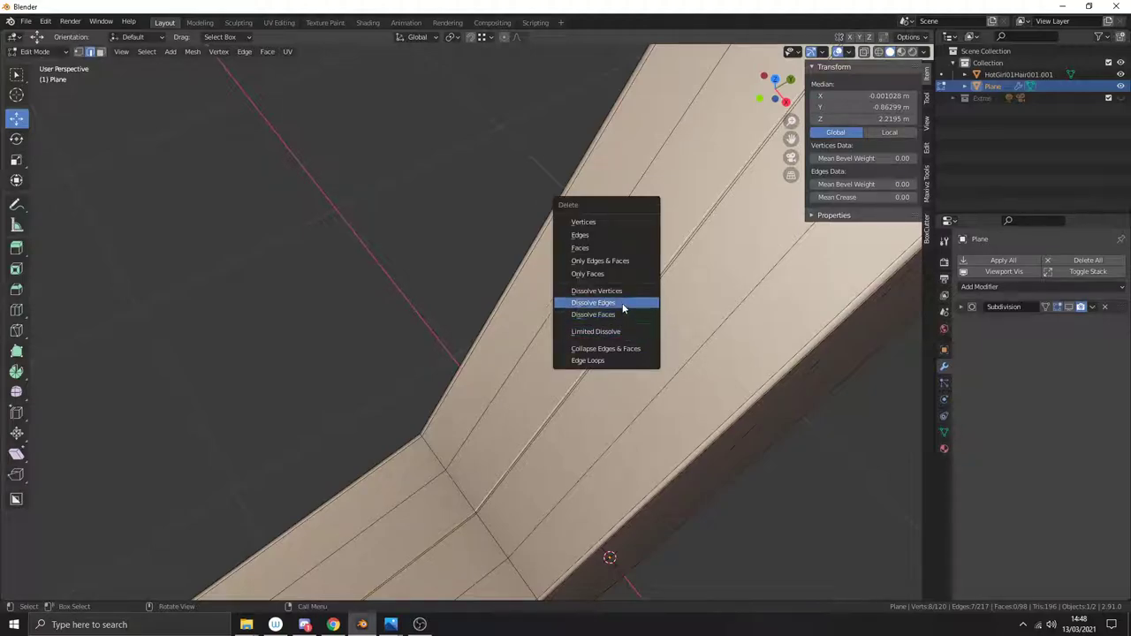
{"action": "left_click", "coordinate": [623, 304]}
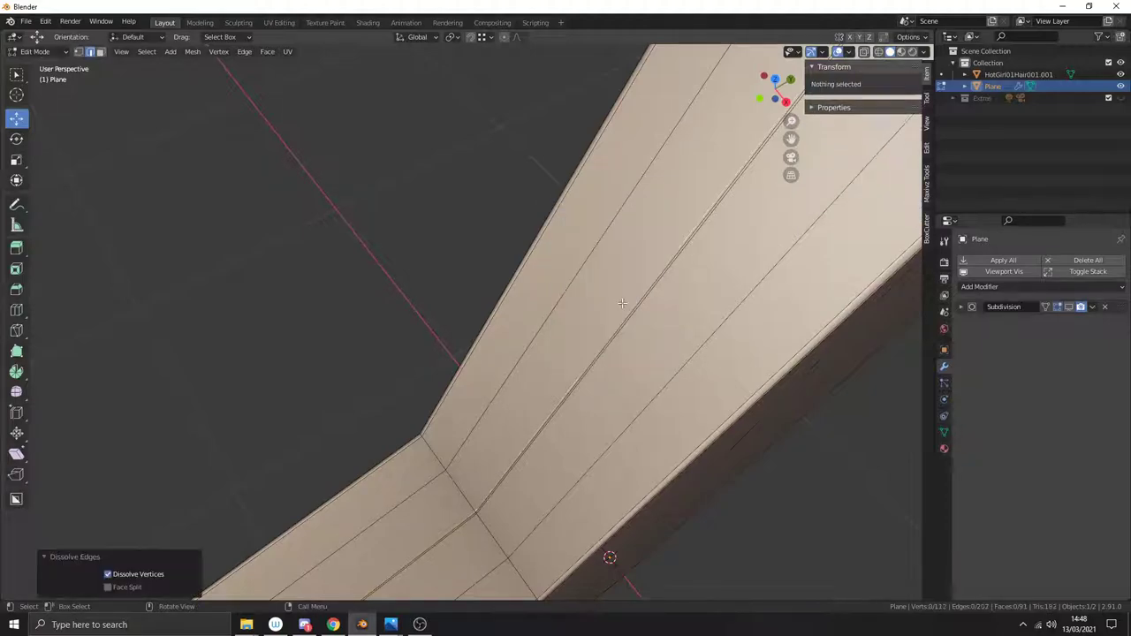
Step: Select the matching supporting loop just on the positive X side of the seam and dissolve its edges
{"action": "left_click", "coordinate": [622, 327]}
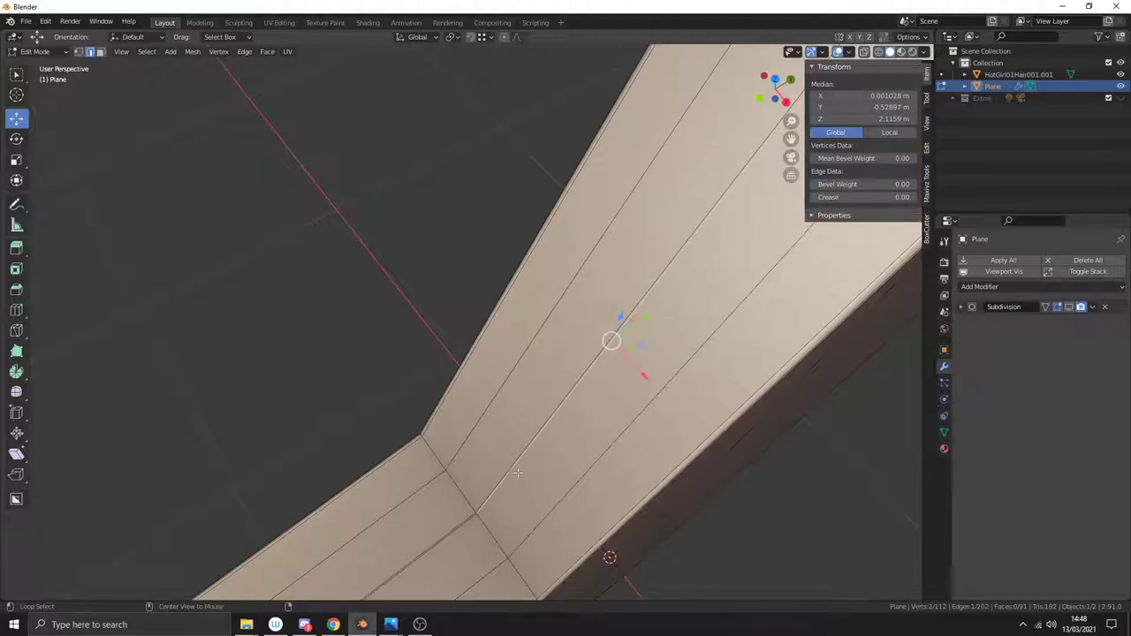
{"action": "middle_click_drag", "start_coordinate": [473, 527], "coordinate": [498, 482], "text": "ctrl"}
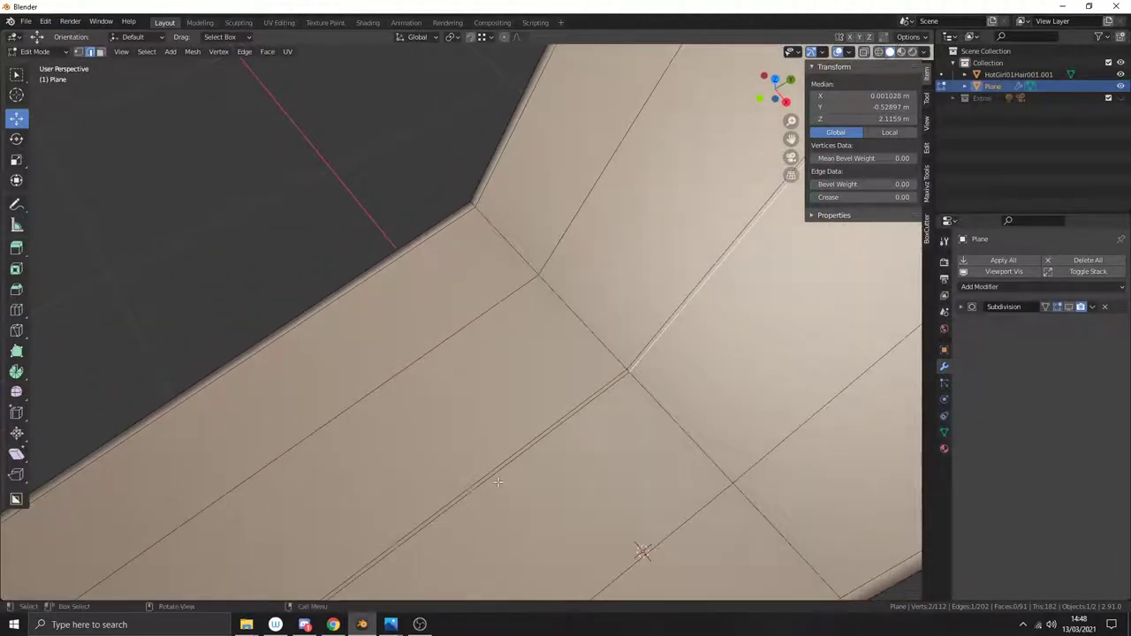
{"action": "left_click", "coordinate": [575, 415], "text": "alt"}
{"action": "key", "text": "x"}
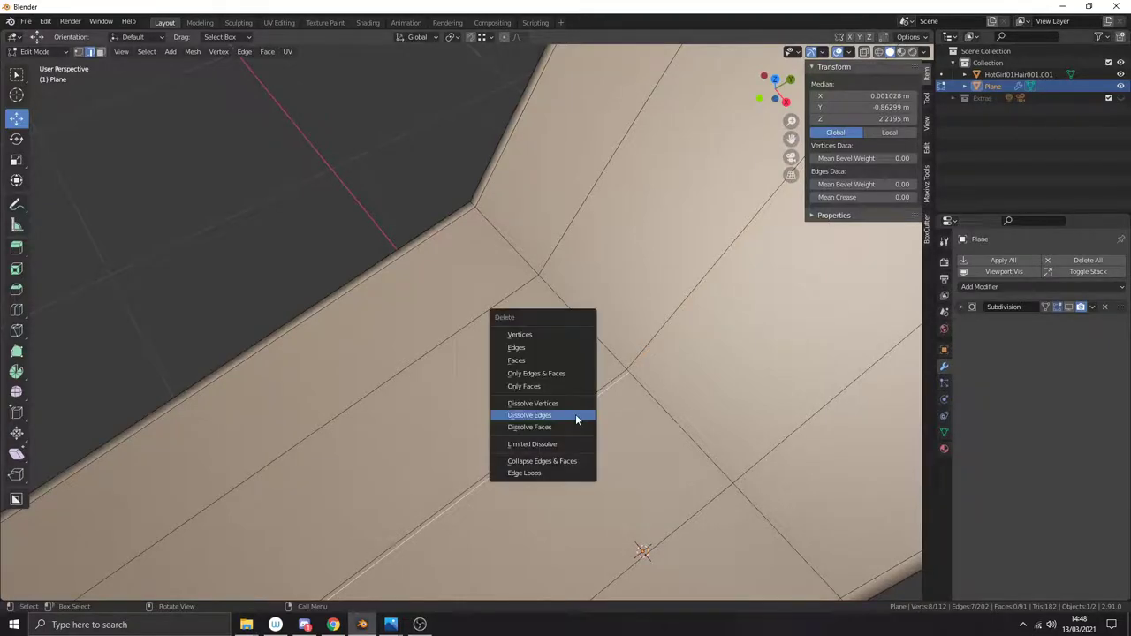
{"action": "left_click", "coordinate": [575, 415]}
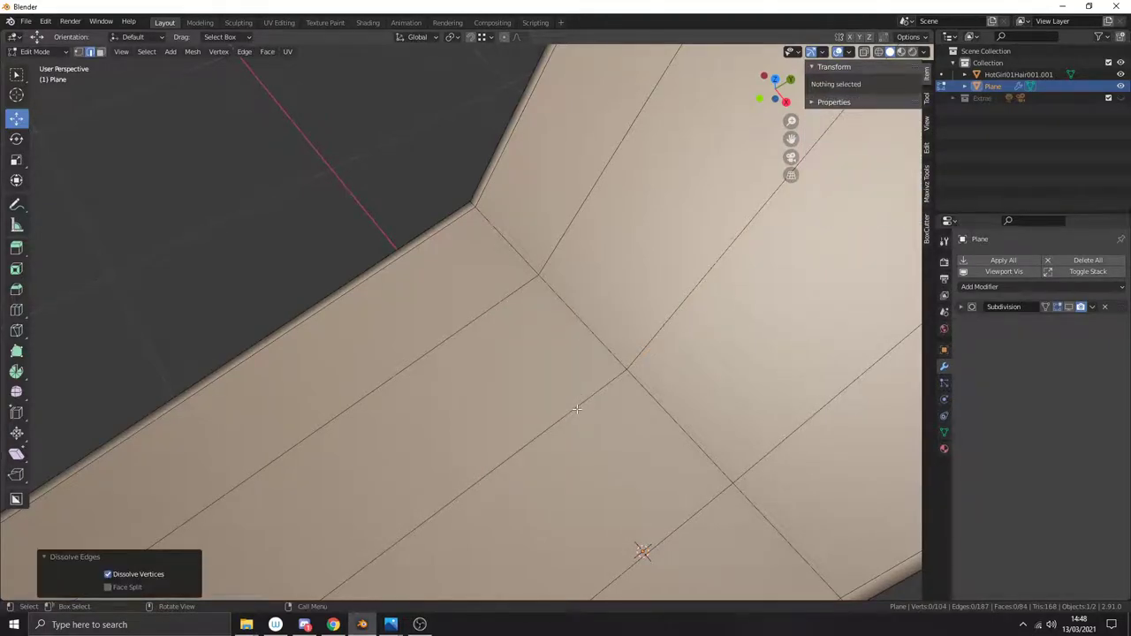
Step: Mirror the wall across the Y axis only with a new Mirror modifier and apply it in Object Mode
{"action": "scroll", "coordinate": [576, 408], "scroll_direction": "down", "scroll_amount": 8}
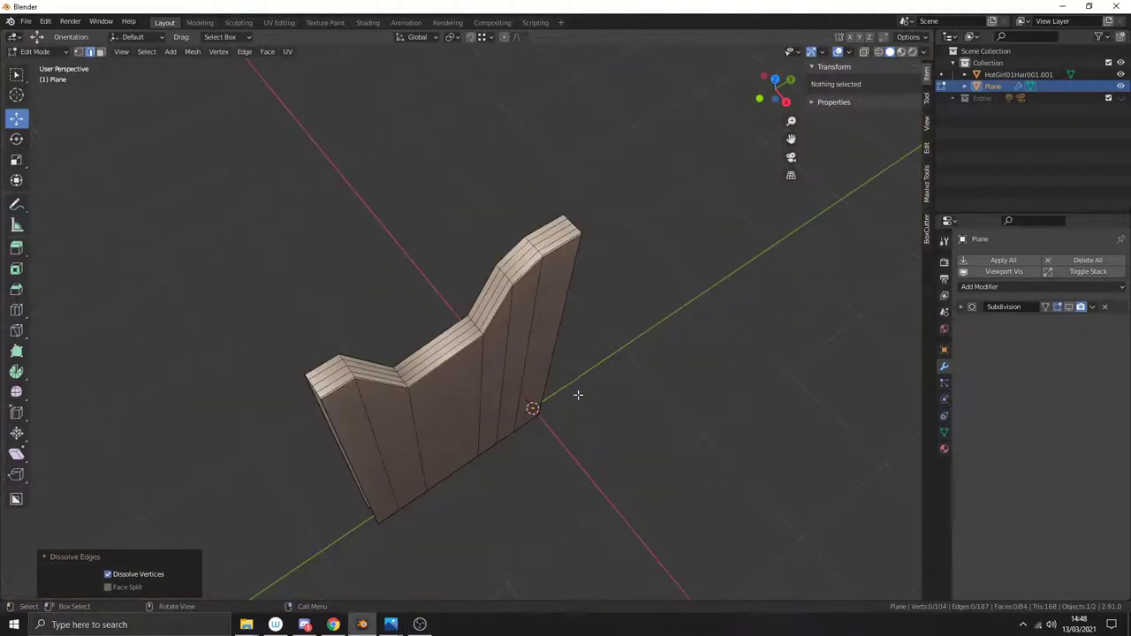
{"action": "middle_click_drag", "start_coordinate": [578, 394], "coordinate": [491, 398]}
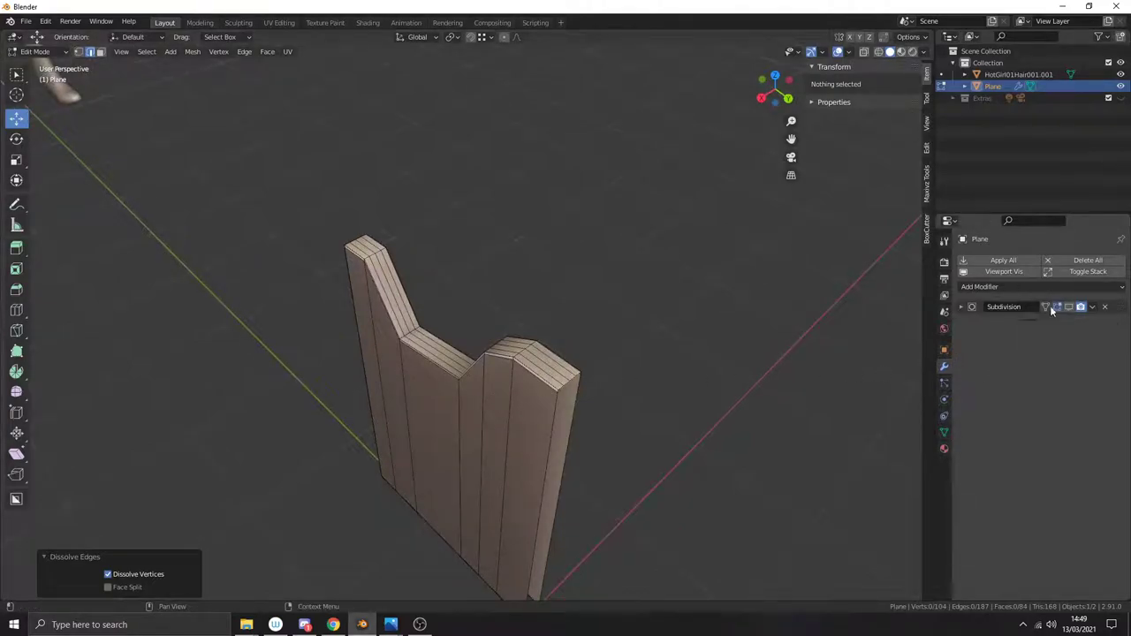
{"action": "left_click", "coordinate": [972, 287]}
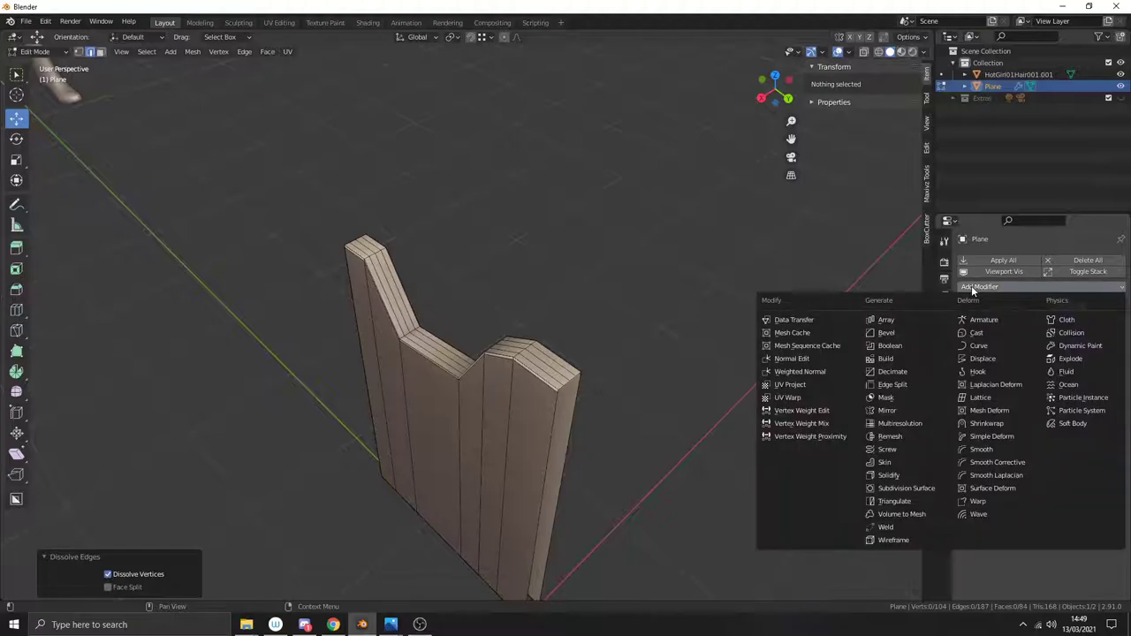
{"action": "left_click", "coordinate": [906, 411]}
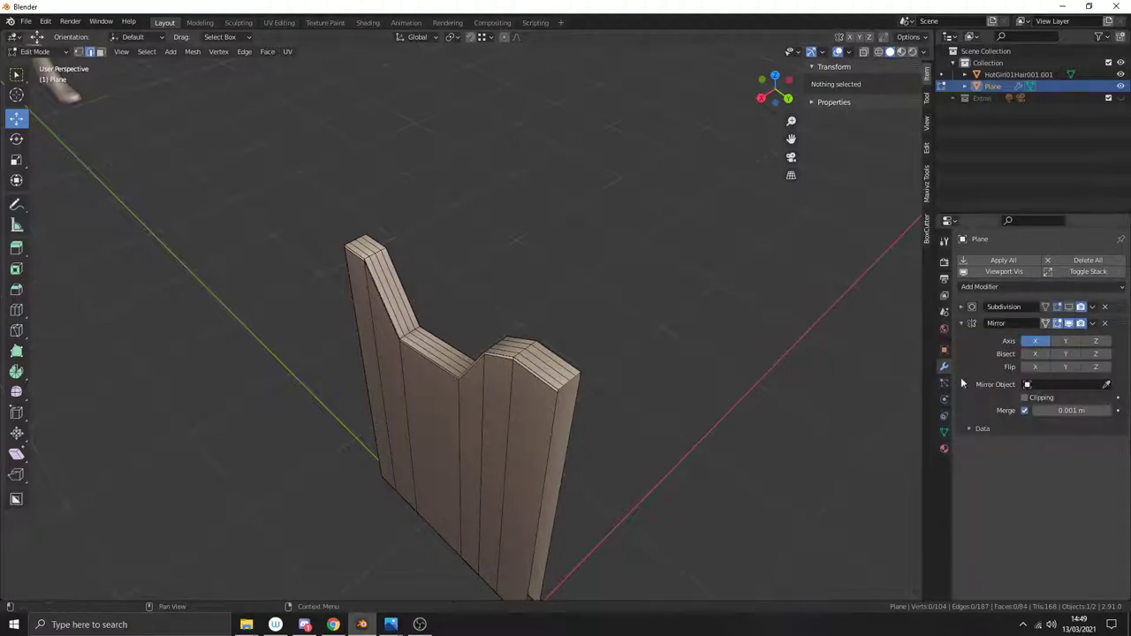
{"action": "left_click", "coordinate": [1064, 341]}
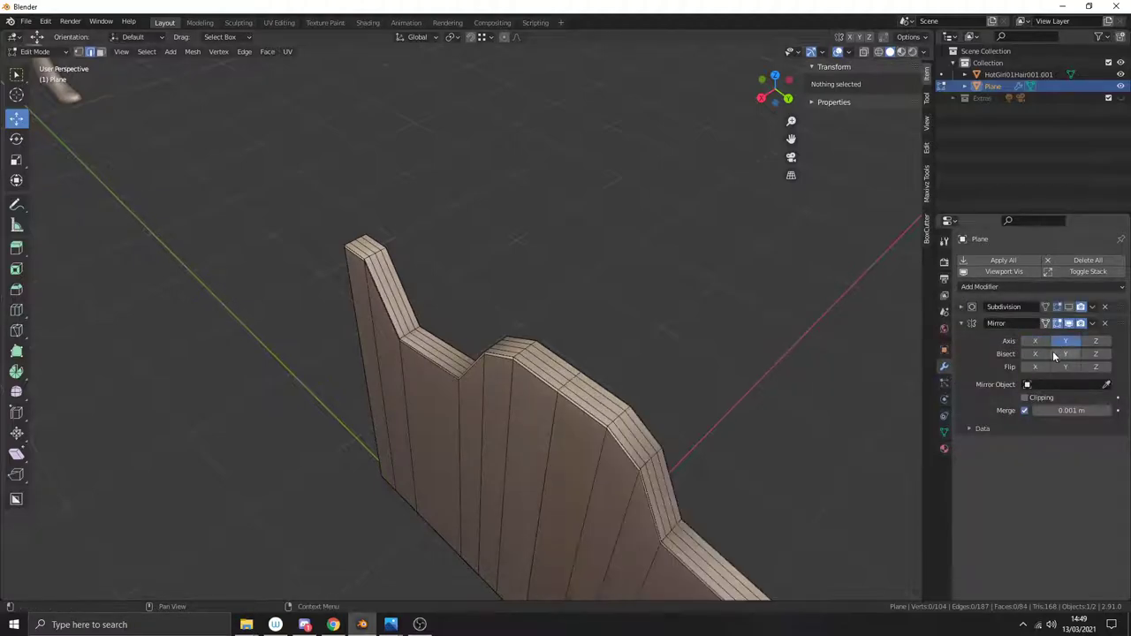
{"action": "left_click", "coordinate": [1092, 323]}
{"action": "key", "text": "Tab"}
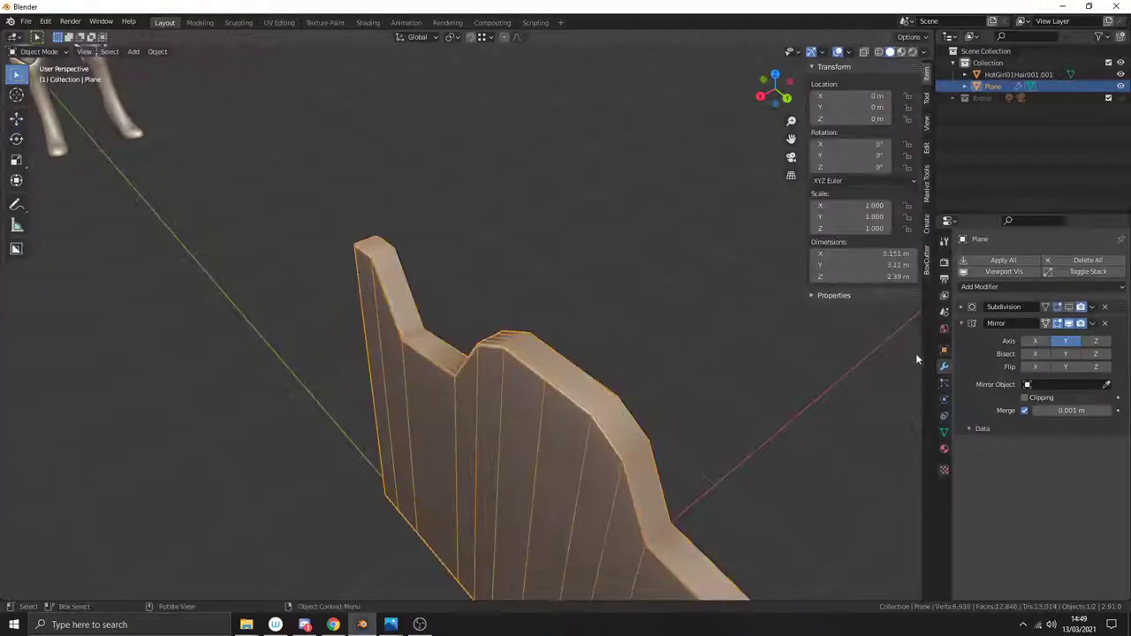
{"action": "left_click", "coordinate": [1092, 324]}
{"action": "left_click", "coordinate": [1072, 336]}
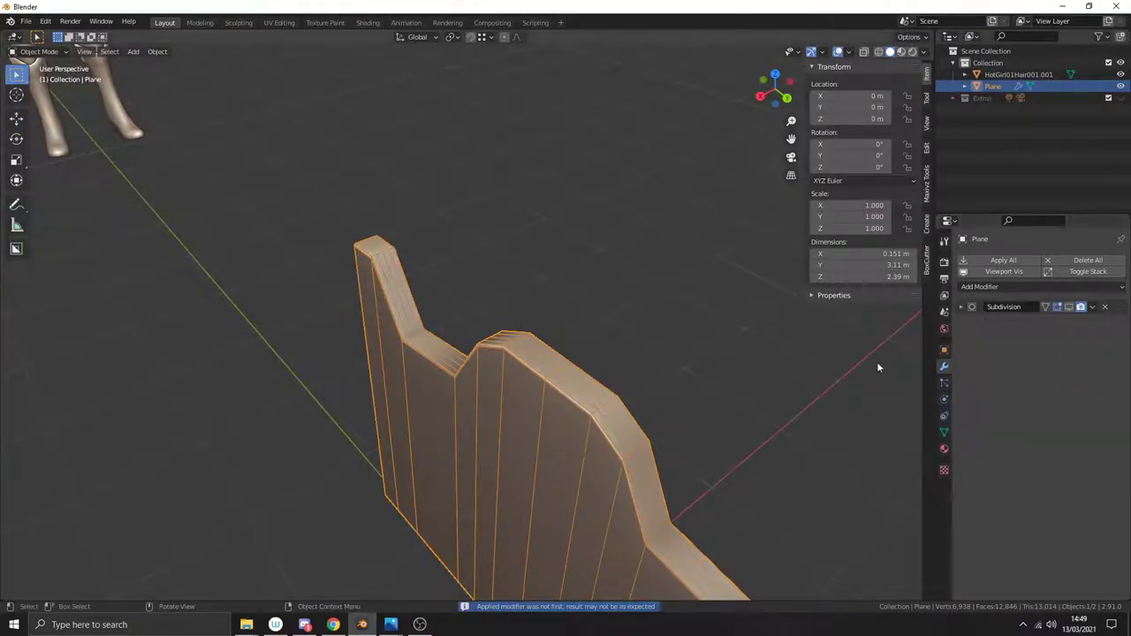
Step: Turn the Subdivision modifier's viewport display back on, deselect the wall and examine its mirrored curved top
{"action": "middle_click_drag", "start_coordinate": [795, 362], "coordinate": [553, 392]}
{"action": "scroll", "coordinate": [553, 392], "scroll_direction": "up", "scroll_amount": 4}
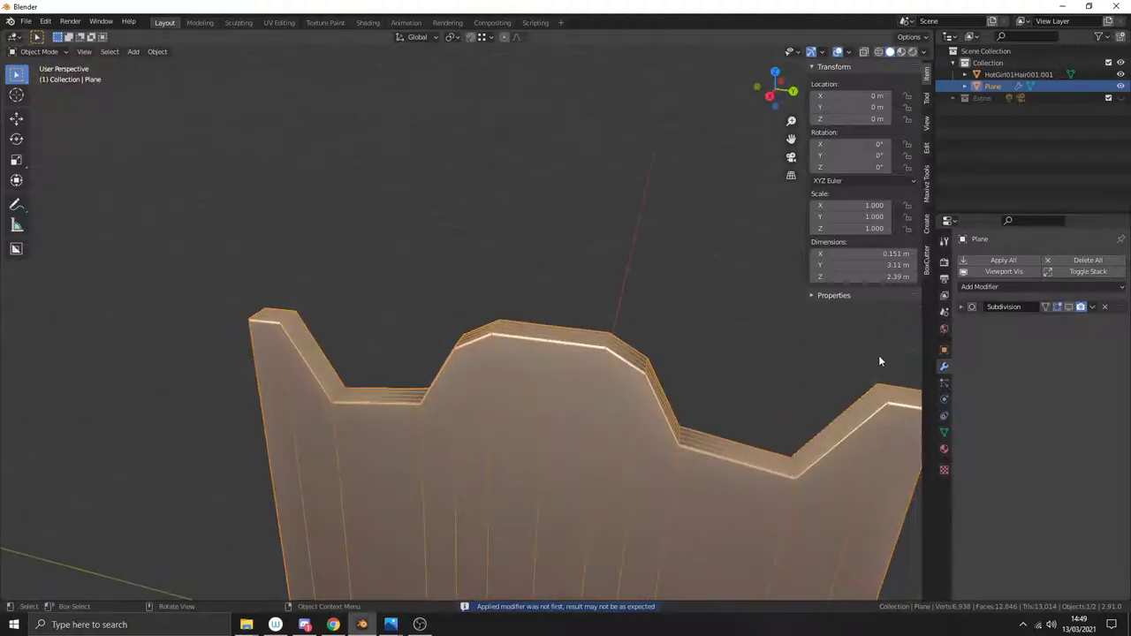
{"action": "left_click", "coordinate": [1069, 307]}
{"action": "middle_click_drag", "start_coordinate": [694, 386], "coordinate": [535, 425]}
{"action": "left_click", "coordinate": [604, 304]}
{"action": "key", "text": "Tab"}
{"action": "key", "text": "Tab"}
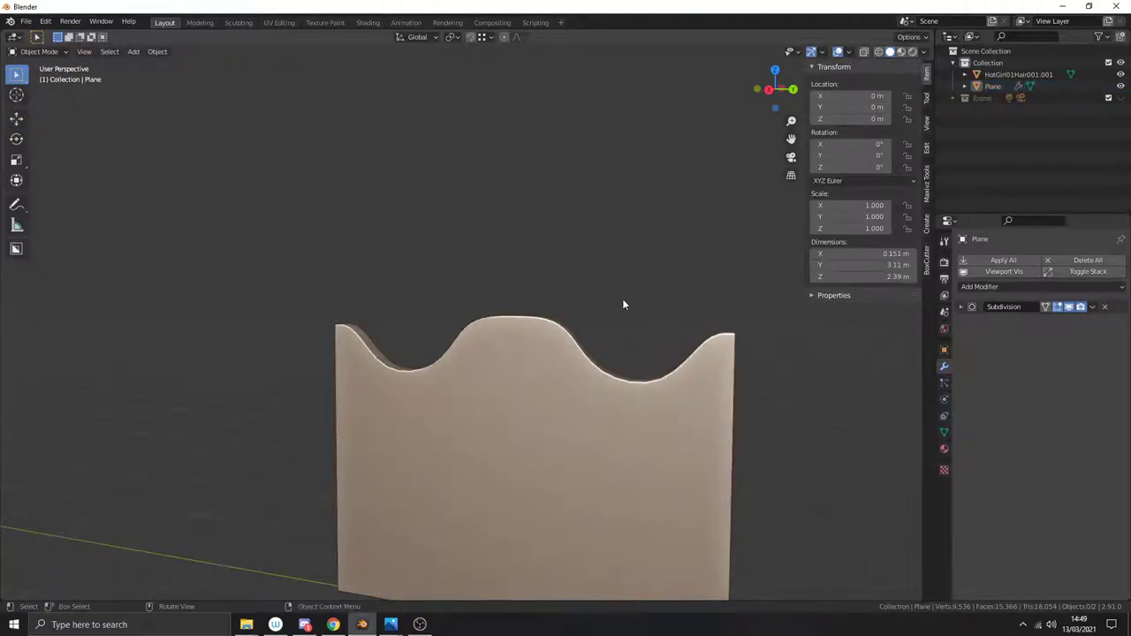
{"action": "mouse_move", "coordinate": [624, 303]}
{"action": "middle_mouse_down"}
{"action": "mouse_move", "coordinate": [603, 316]}
{"action": "mouse_move", "coordinate": [445, 322]}
{"action": "mouse_move", "coordinate": [353, 295]}
{"action": "mouse_move", "coordinate": [454, 323]}
{"action": "mouse_move", "coordinate": [642, 327]}
{"action": "middle_mouse_up"}
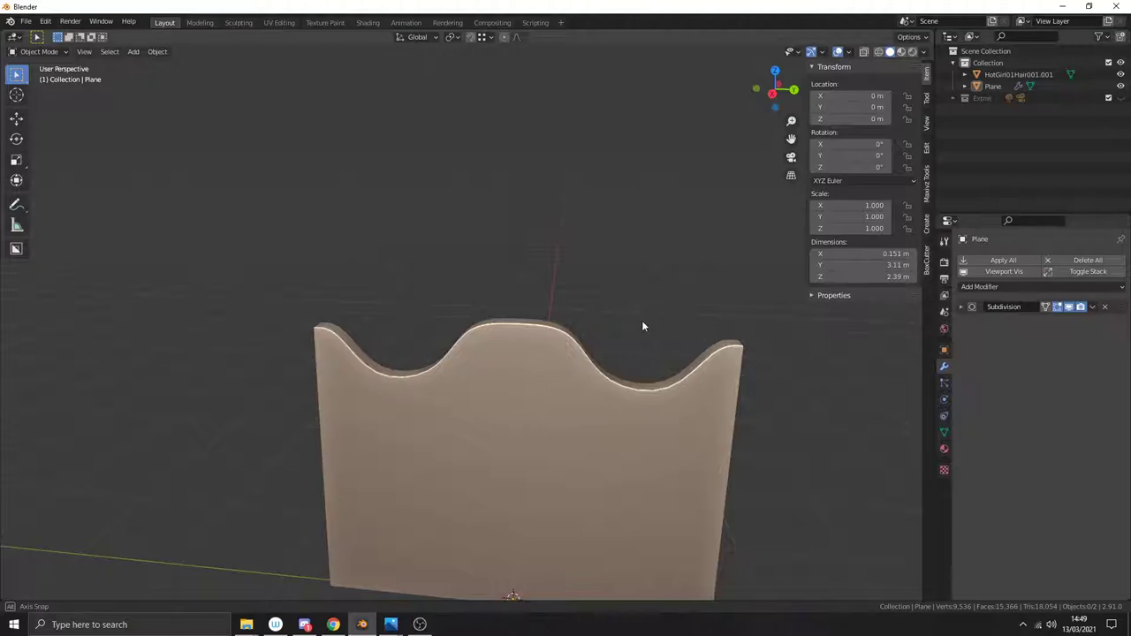
{"action": "middle_click_drag", "start_coordinate": [642, 326], "coordinate": [648, 330]}
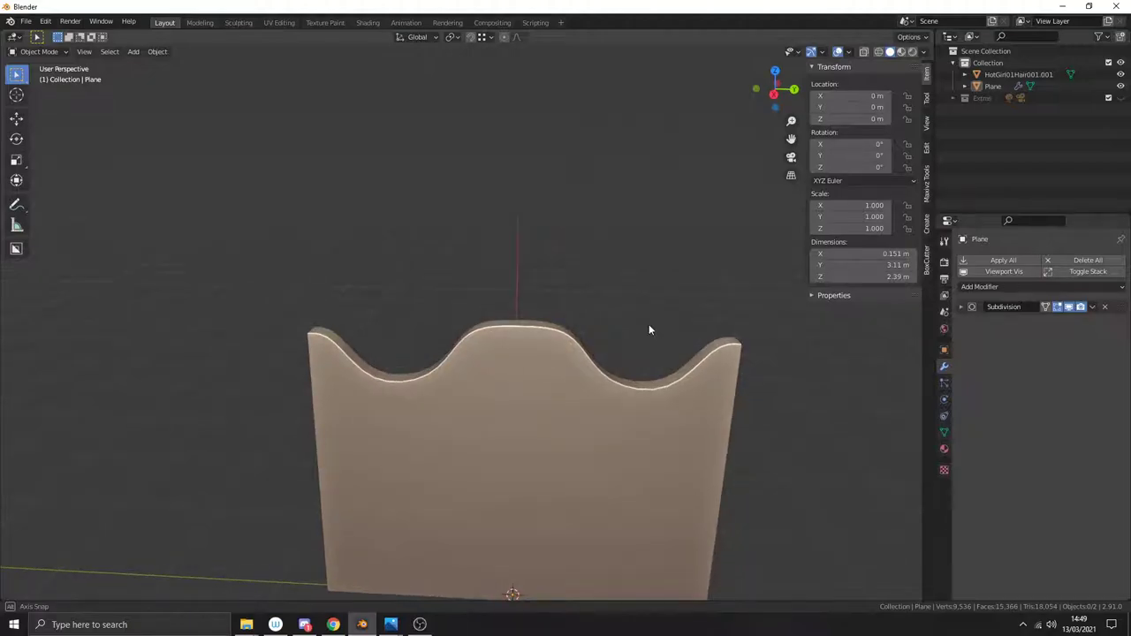
{"action": "middle_click_drag", "start_coordinate": [649, 326], "coordinate": [610, 318]}
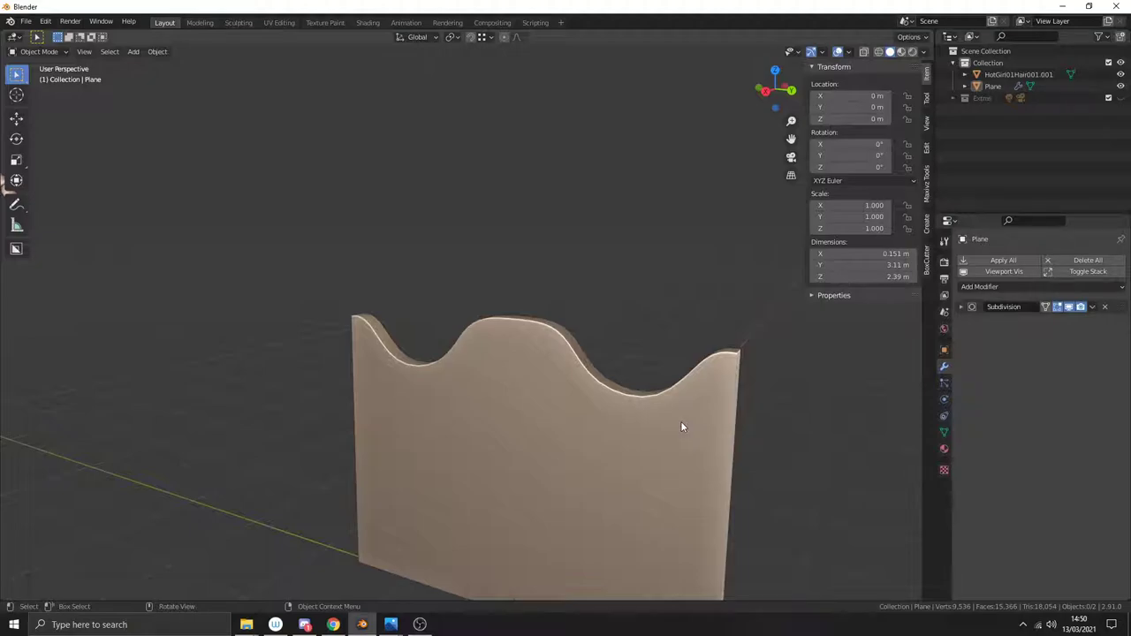
Step: Move the finished wall about -4.82 m along the Y axis, clear of the world origin
{"action": "scroll", "coordinate": [681, 424], "scroll_direction": "down", "scroll_amount": 3}
{"action": "left_click", "coordinate": [563, 424]}
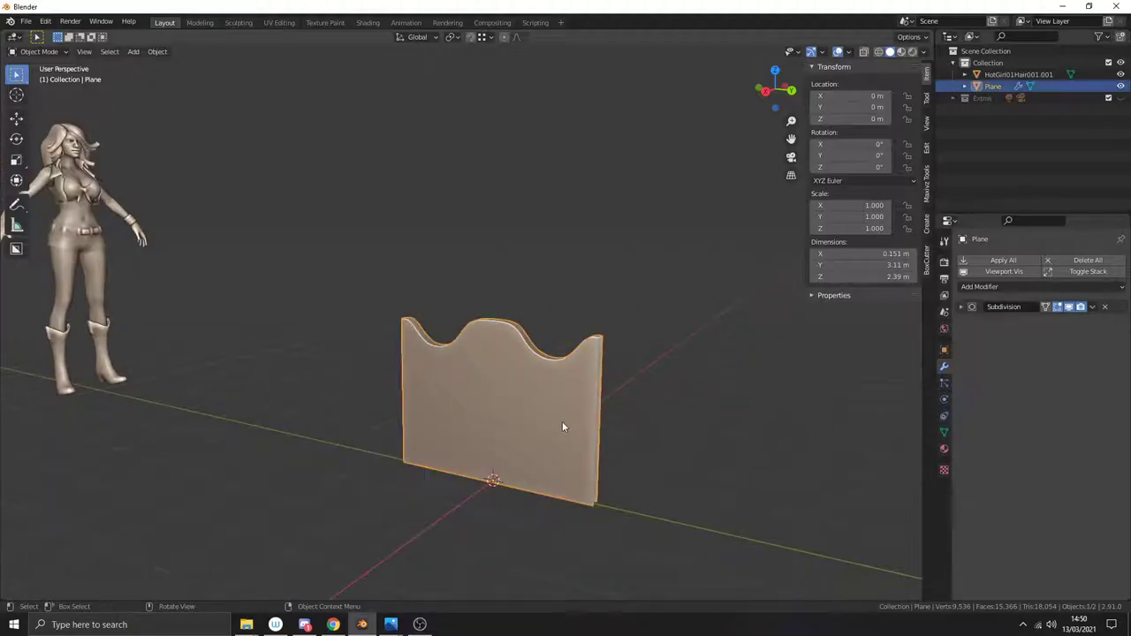
{"action": "scroll", "coordinate": [584, 433], "scroll_direction": "up", "scroll_amount": 1}
{"action": "key", "text": "g"}
{"action": "key", "text": "y"}
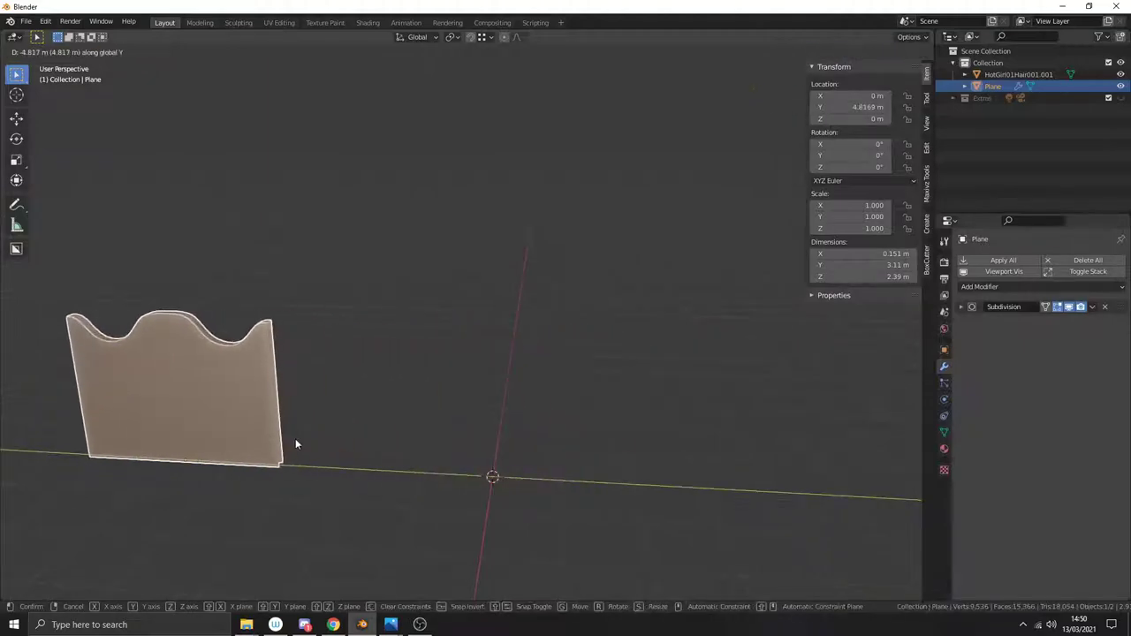
{"action": "left_click", "coordinate": [295, 442]}
Step: Add a mesh cylinder with 8 vertices, a 1 m radius and a 2 m depth at the world origin
{"action": "middle_click_drag", "start_coordinate": [409, 473], "coordinate": [522, 474]}
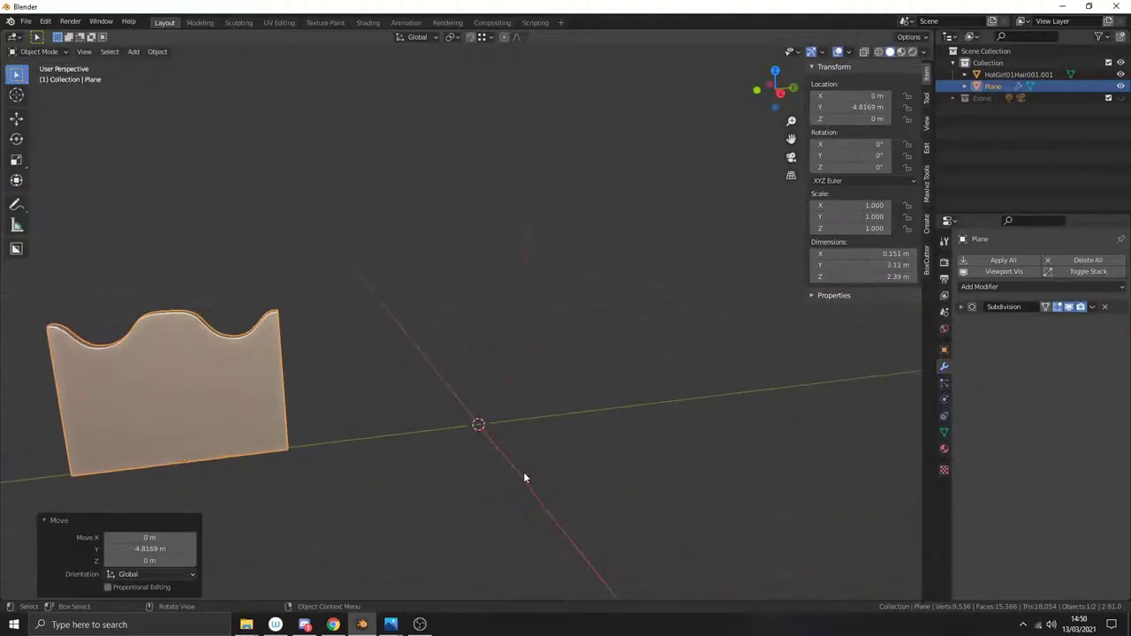
{"action": "scroll", "coordinate": [523, 472], "scroll_direction": "up", "scroll_amount": 1}
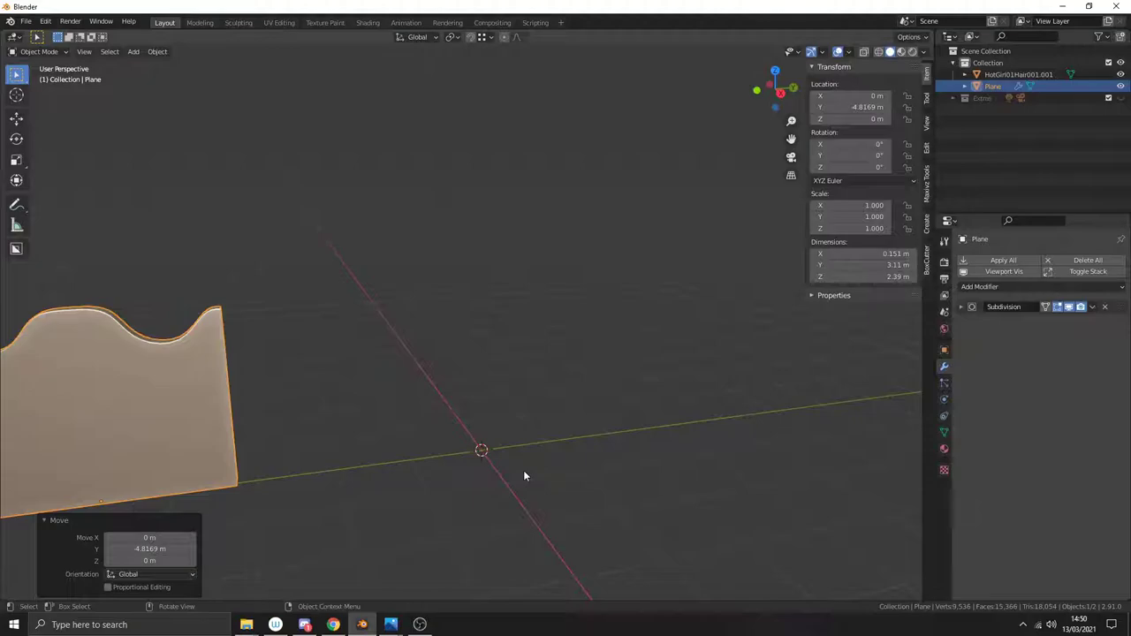
{"action": "middle_click_drag", "start_coordinate": [523, 475], "coordinate": [521, 476]}
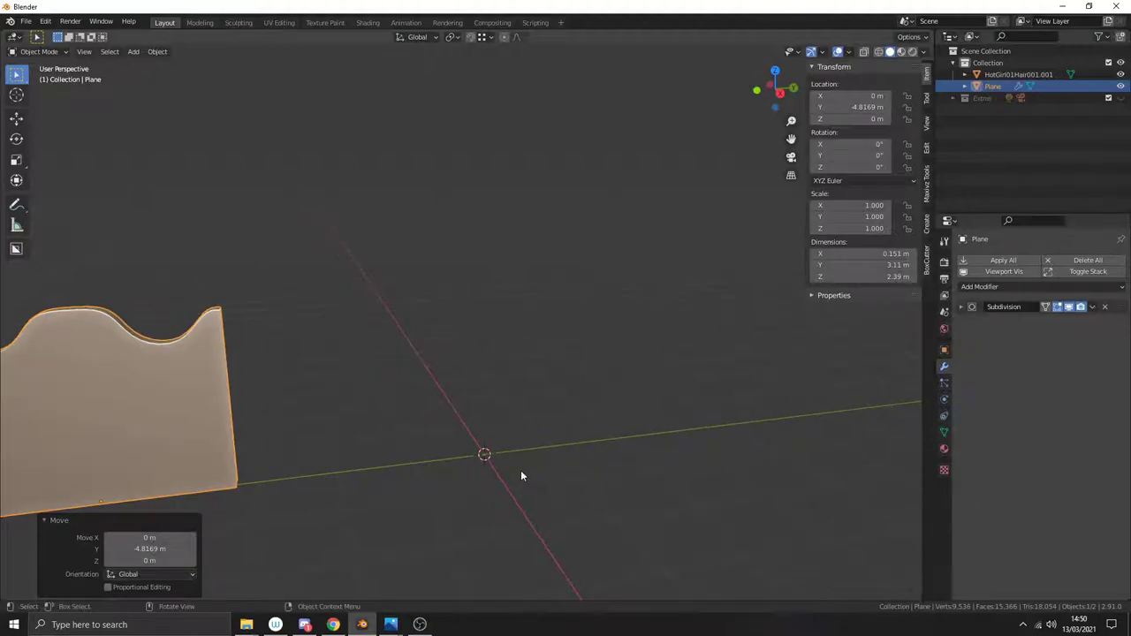
{"action": "key", "text": "shift+a"}
{"action": "mouse_move", "coordinate": [513, 358]}
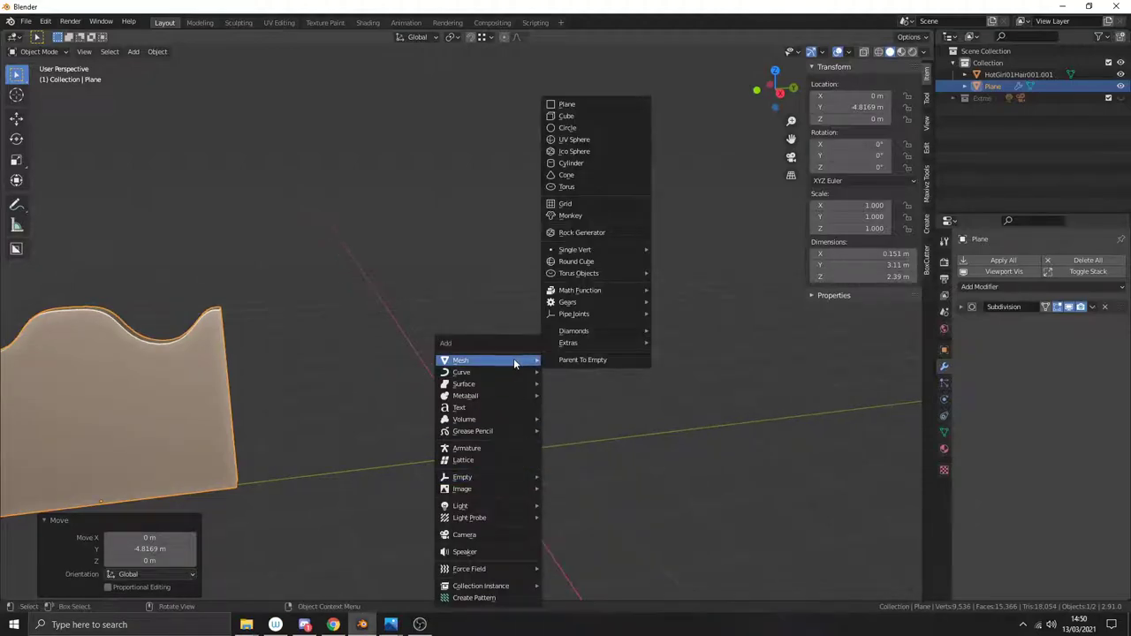
{"action": "left_click", "coordinate": [594, 163]}
{"action": "middle_click_drag", "start_coordinate": [569, 355], "coordinate": [522, 437]}
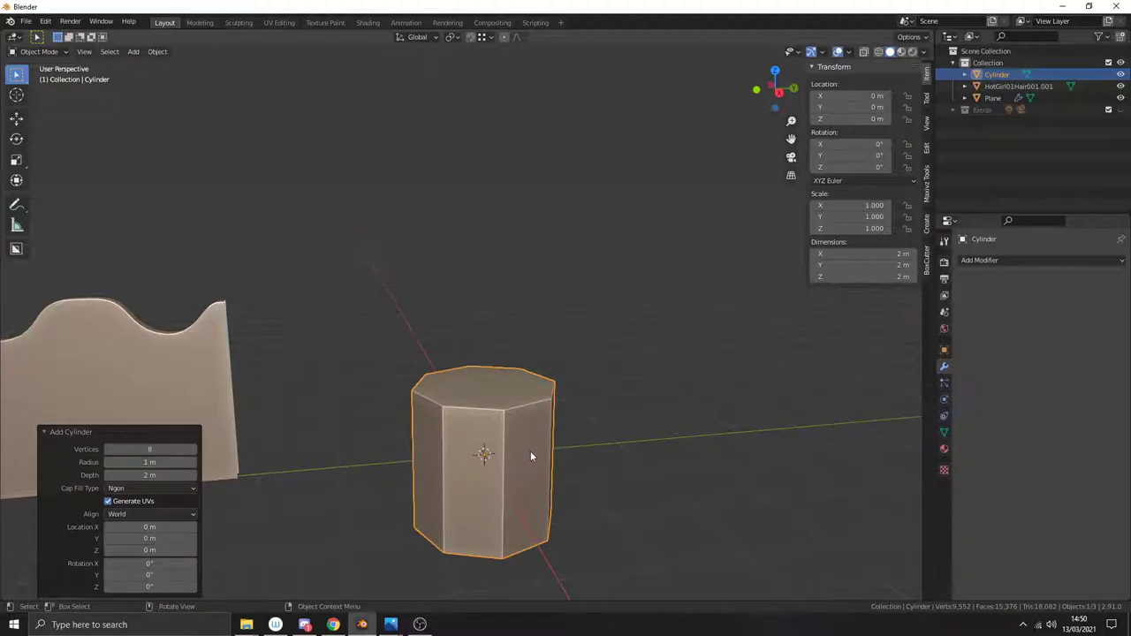
Step: Rotate the 8-sided cylinder 90° about the Y axis so it lies on its side
{"action": "mouse_move", "coordinate": [531, 456]}
{"action": "middle_mouse_down"}
{"action": "mouse_move", "coordinate": [577, 467]}
{"action": "mouse_move", "coordinate": [539, 445]}
{"action": "mouse_move", "coordinate": [551, 450]}
{"action": "middle_mouse_up"}
{"action": "scroll", "coordinate": [539, 446], "scroll_direction": "up", "scroll_amount": 1}
{"action": "key", "text": "r"}
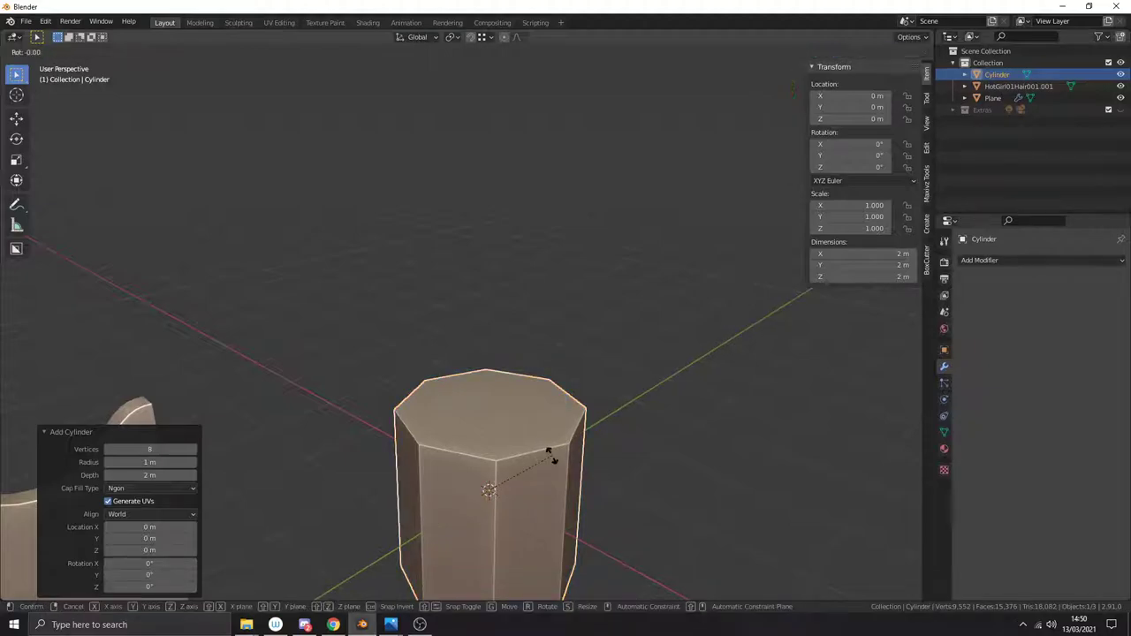
{"action": "type", "text": "y90"}
{"action": "key", "text": "Return"}
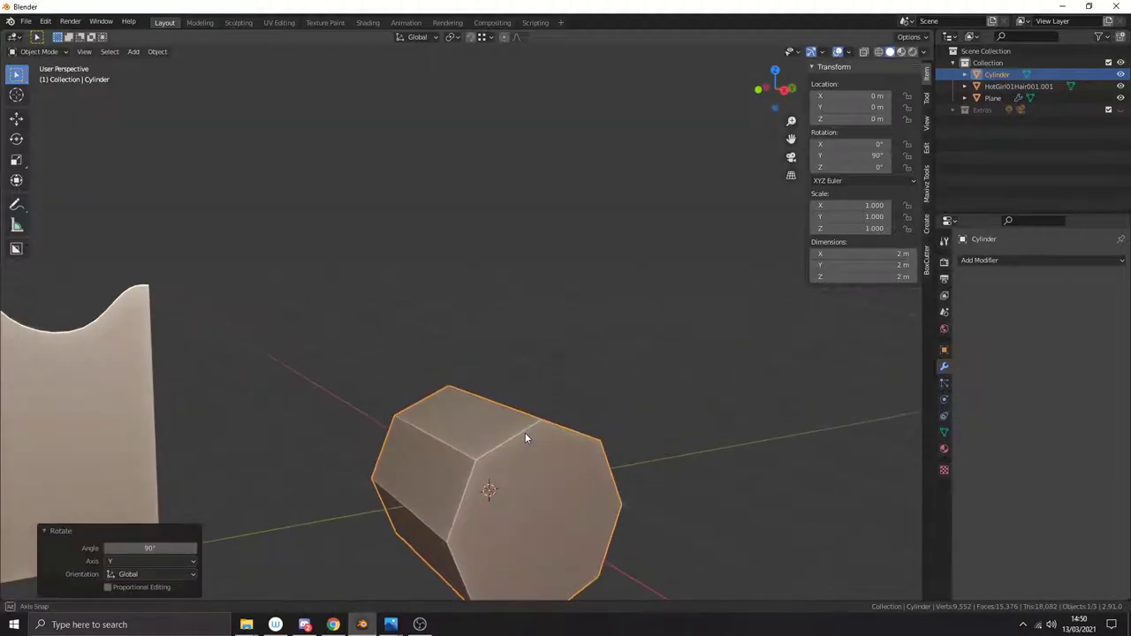
{"action": "middle_click_drag", "start_coordinate": [524, 434], "coordinate": [530, 470]}
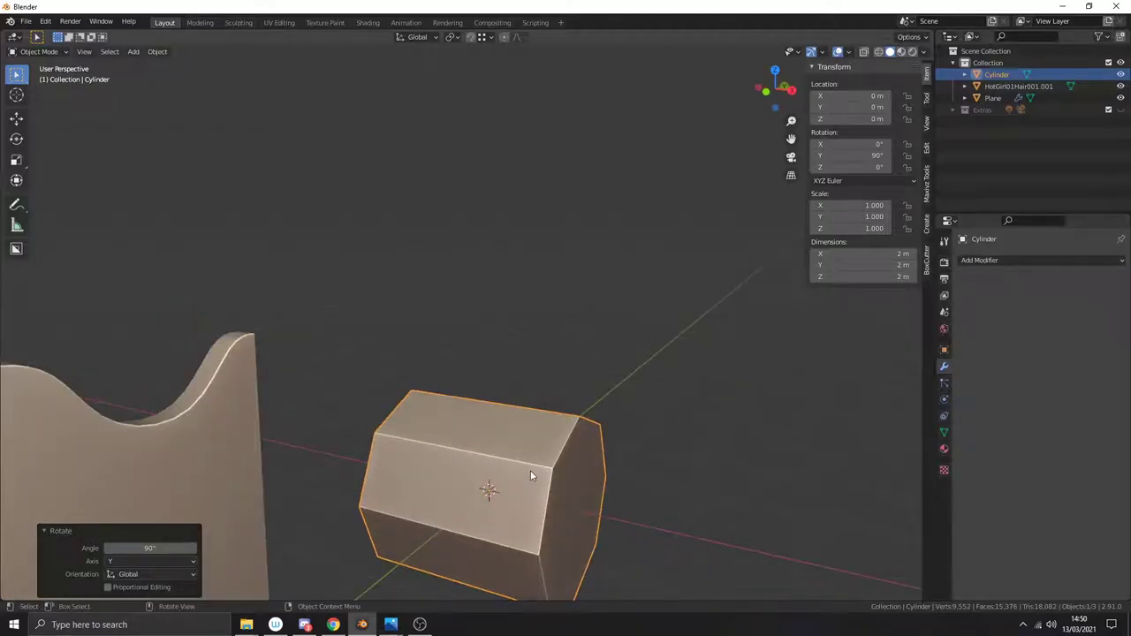
Step: Add a centred loop cut around the cylinder and bevel it with a width of about 0.965 m, splitting it into loops near both ends
{"action": "key", "text": "Tab"}
{"action": "key", "text": "ctrl+r"}
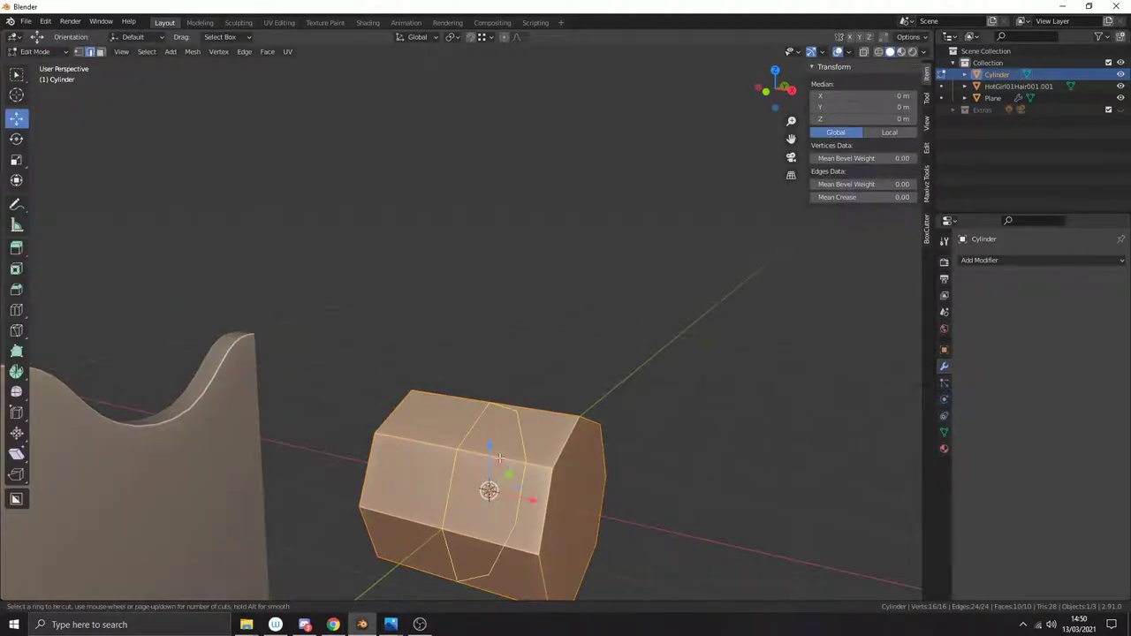
{"action": "left_click", "coordinate": [499, 458]}
{"action": "right_click", "coordinate": [499, 457]}
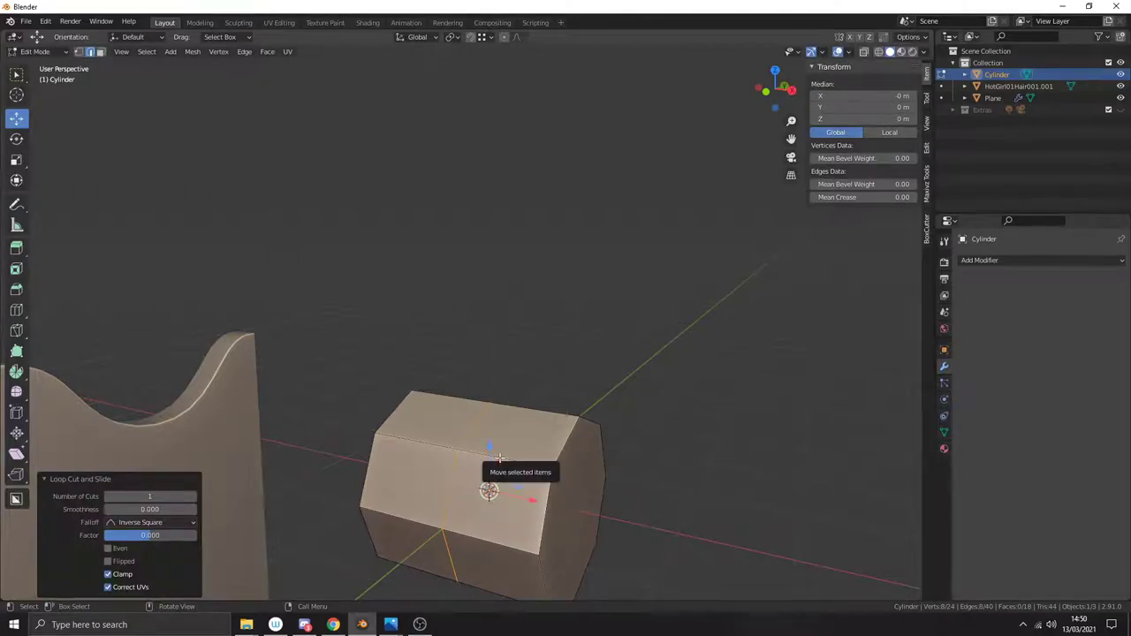
{"action": "key", "text": "ctrl+b"}
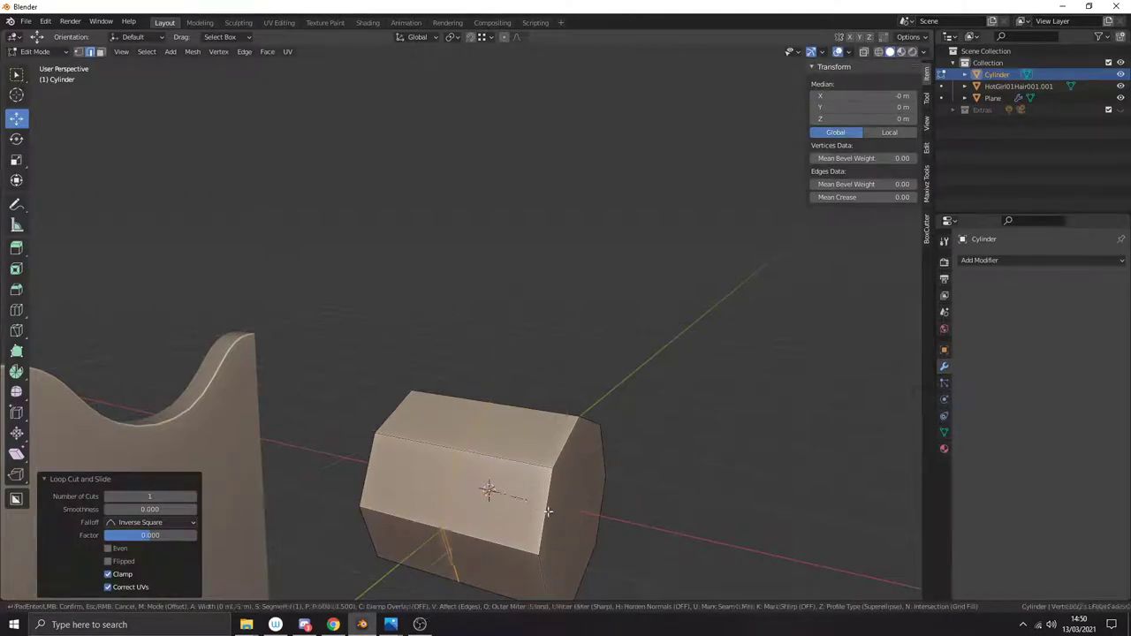
{"action": "left_click", "coordinate": [609, 522]}
{"action": "middle_click_drag", "start_coordinate": [609, 523], "coordinate": [584, 504]}
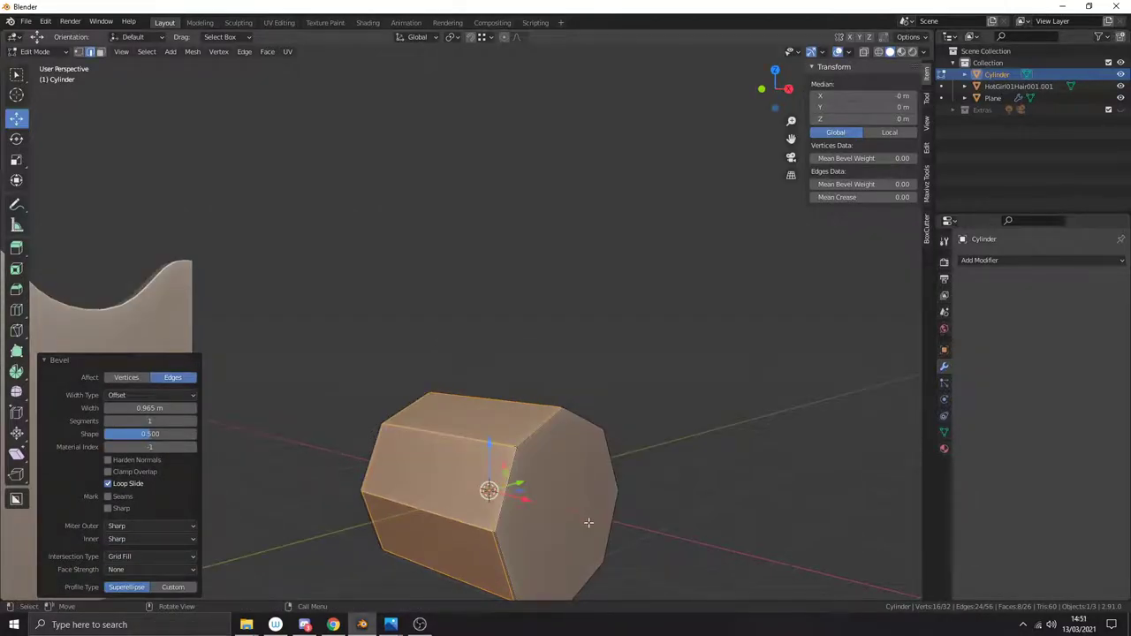
Step: Select both octagonal end caps of the cylinder and inset them slightly from their rims
{"action": "left_click", "coordinate": [589, 522]}
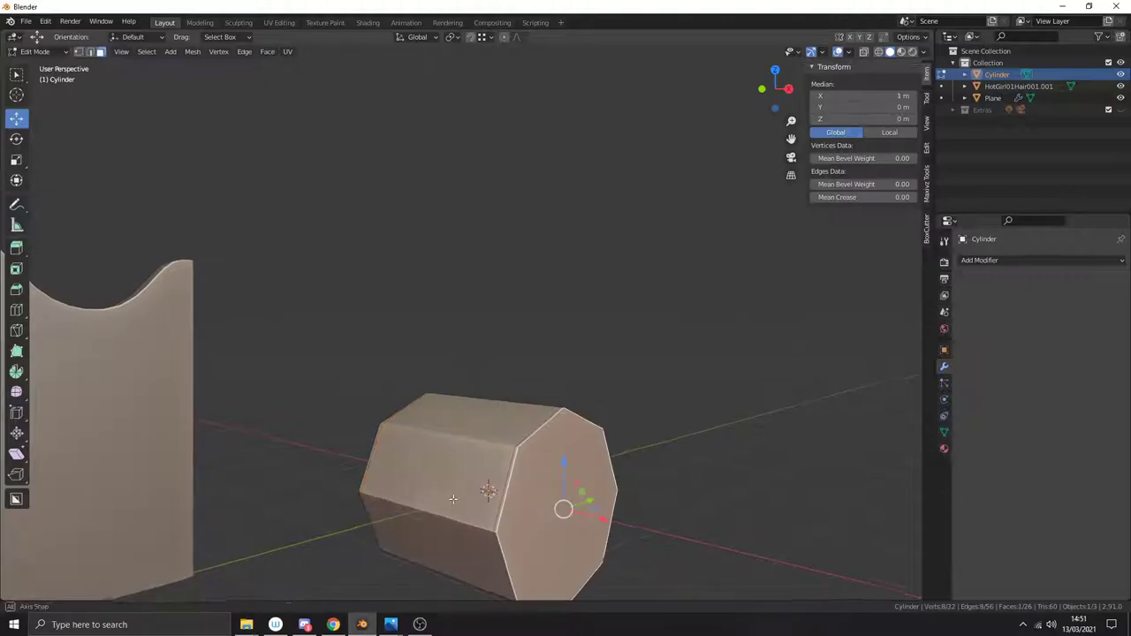
{"action": "middle_click_drag", "start_coordinate": [589, 522], "coordinate": [502, 468]}
{"action": "left_click", "coordinate": [430, 528], "text": "shift"}
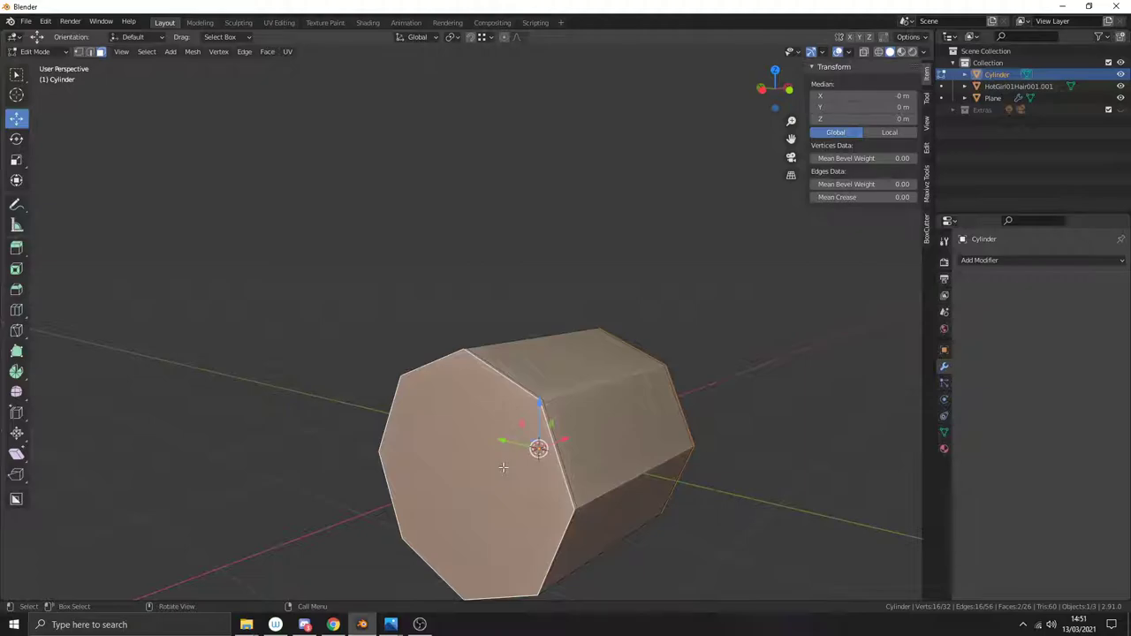
{"action": "key", "text": "i"}
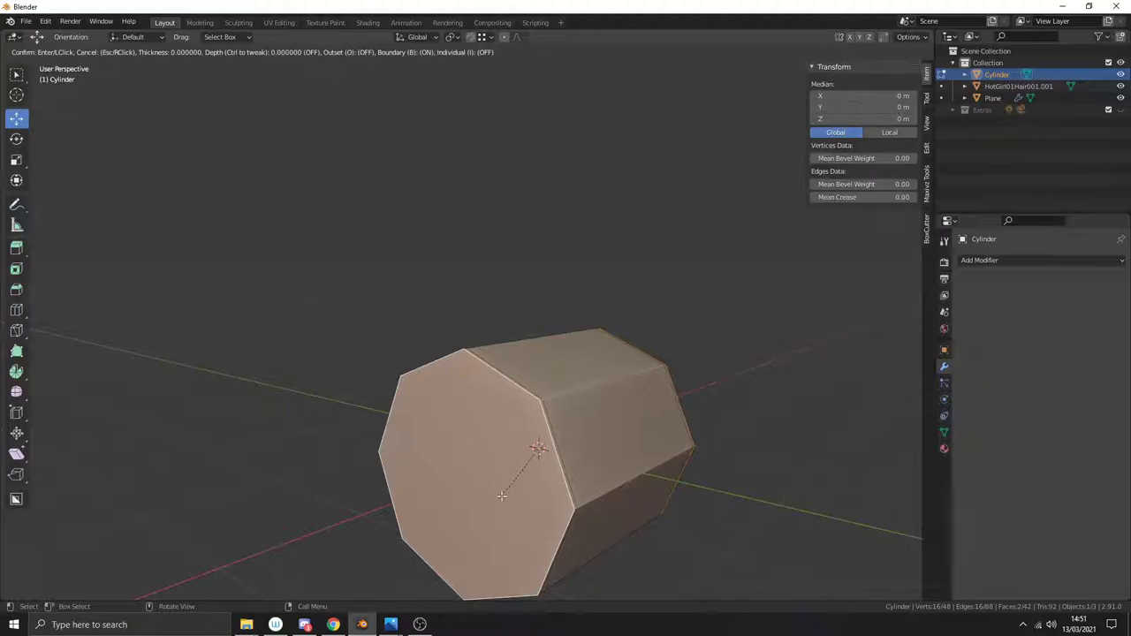
{"action": "left_click", "coordinate": [576, 457]}
{"action": "middle_click_drag", "start_coordinate": [539, 482], "coordinate": [550, 490]}
Step: Divide the end cap on the -X side by connecting its opposite inset vertices with a horizontal and a vertical edge
{"action": "key", "text": "1"}
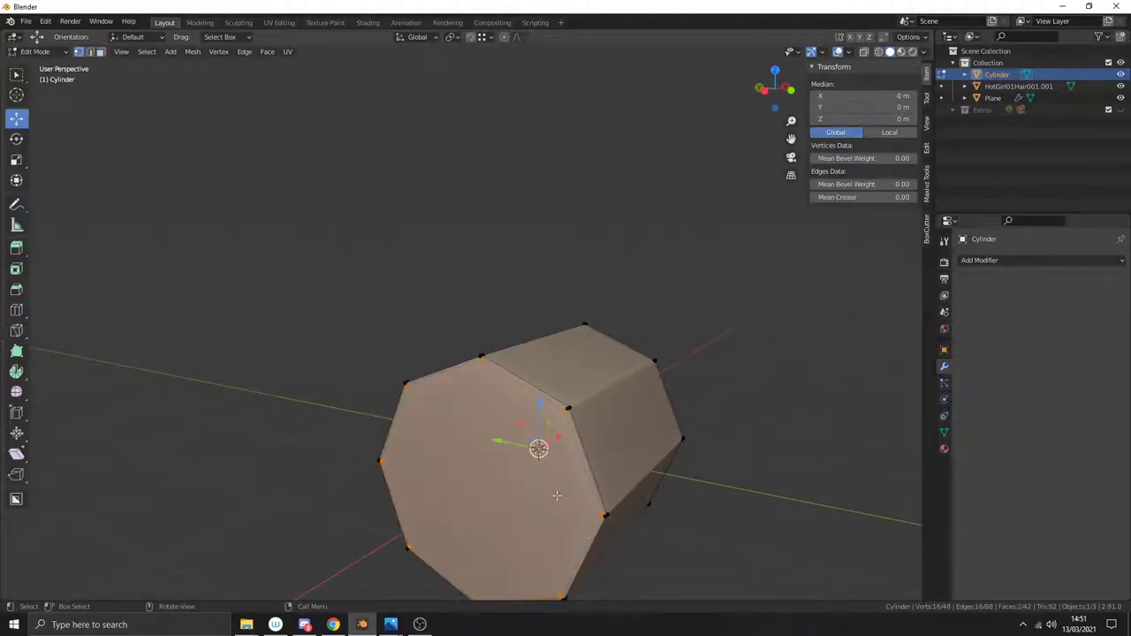
{"action": "left_click", "coordinate": [598, 512]}
{"action": "middle_click_drag", "start_coordinate": [599, 513], "coordinate": [616, 349]}
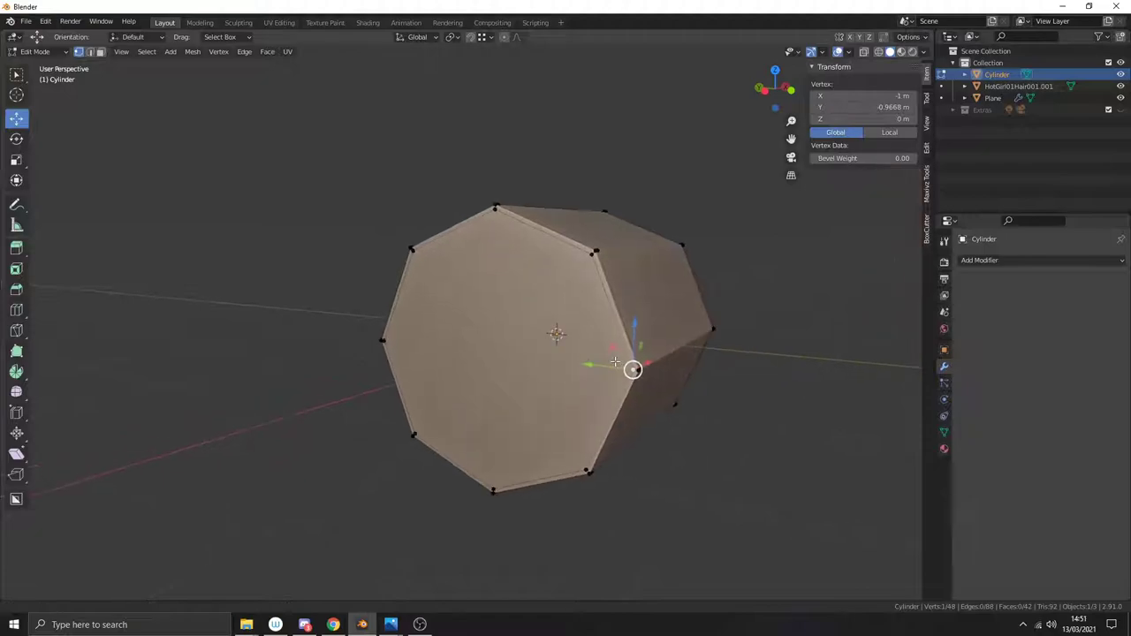
{"action": "scroll", "coordinate": [615, 346], "scroll_direction": "up", "scroll_amount": 2}
{"action": "left_click", "coordinate": [365, 344], "text": "shift"}
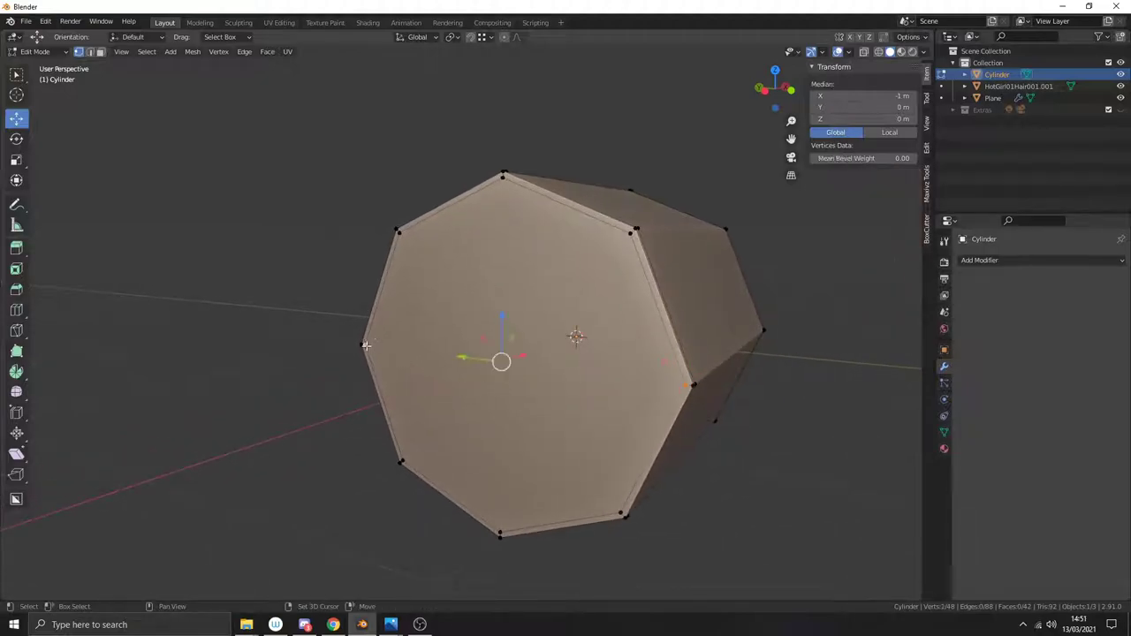
{"action": "key", "text": "j"}
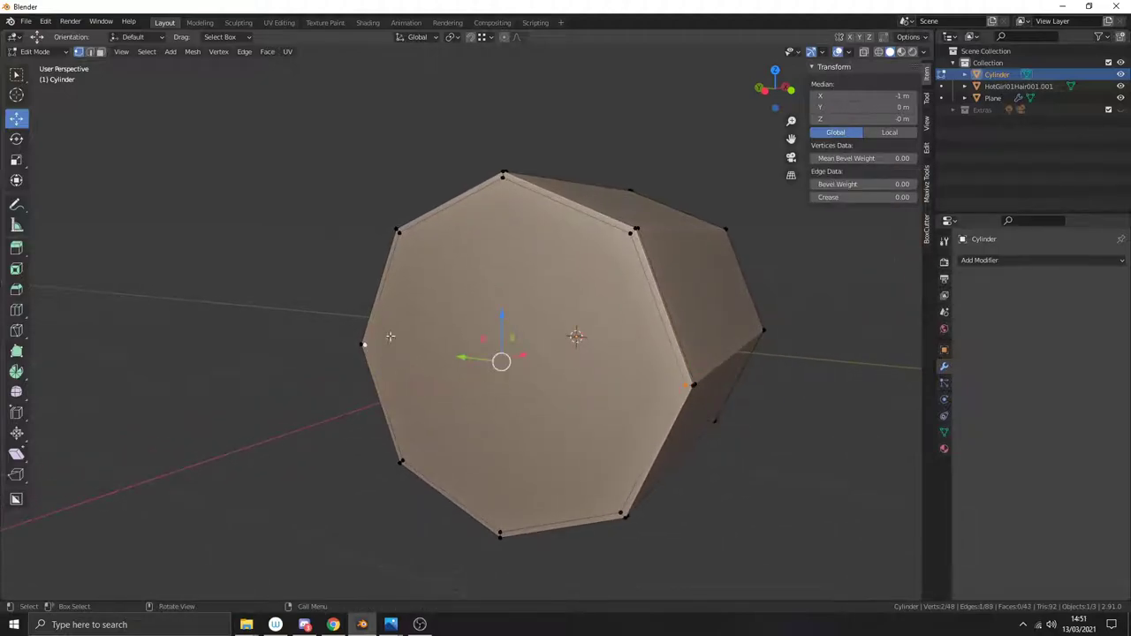
{"action": "left_click", "coordinate": [502, 176]}
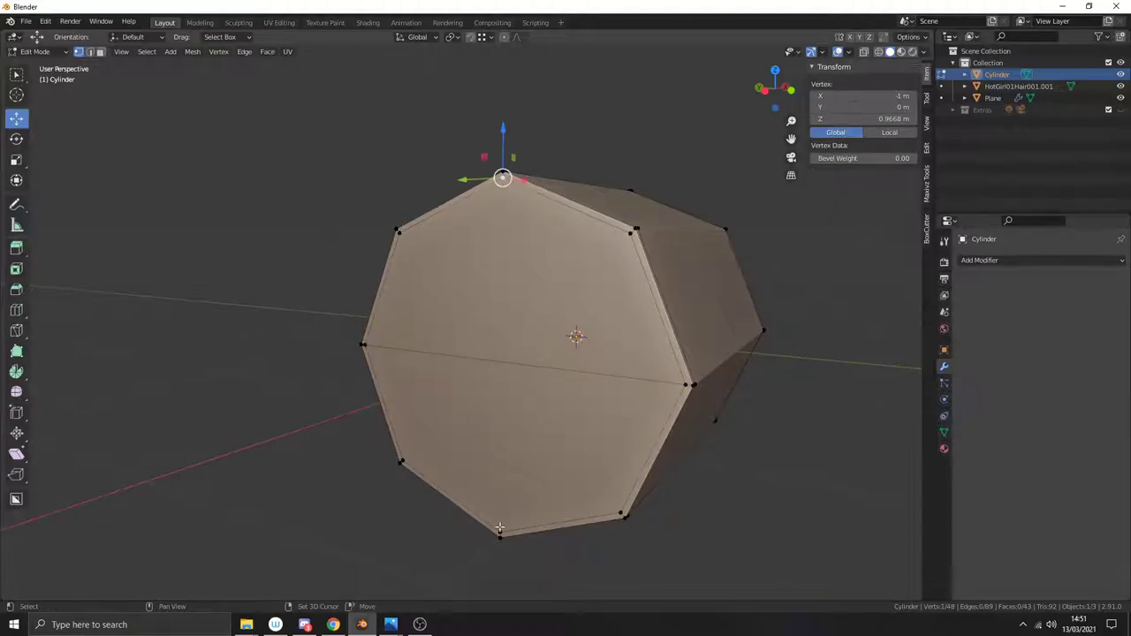
{"action": "left_click", "coordinate": [499, 529], "text": "shift"}
{"action": "key", "text": "j"}
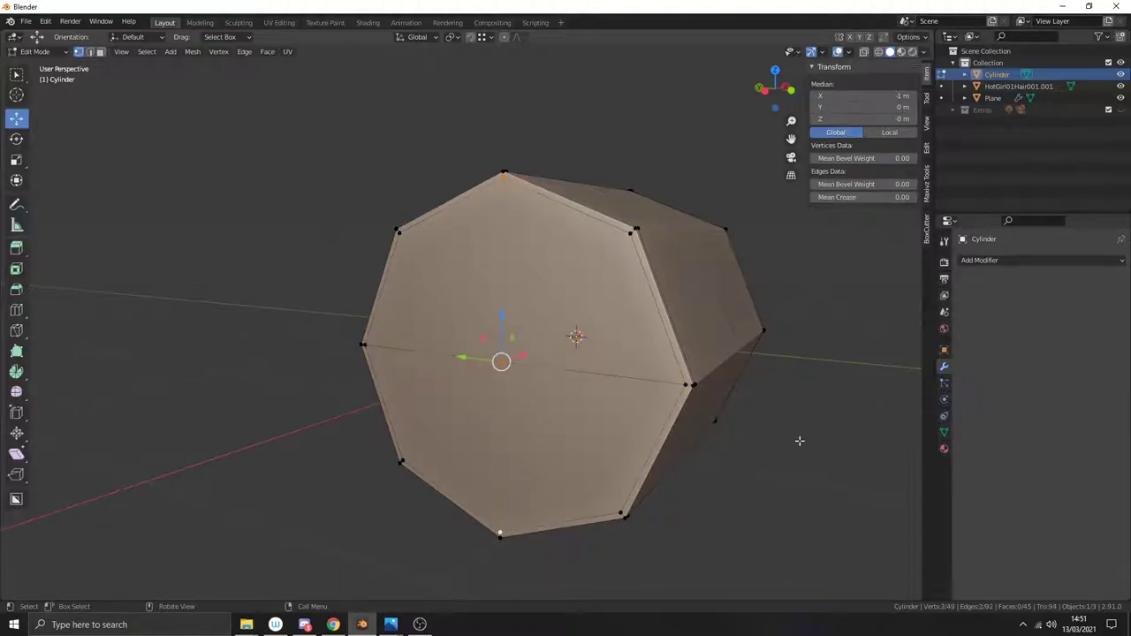
Step: Connect the opposite inset vertices of the +X end cap with a horizontal and a vertical edge
{"action": "middle_click_drag", "start_coordinate": [799, 441], "coordinate": [702, 379]}
{"action": "left_click", "coordinate": [621, 479]}
{"action": "left_click", "coordinate": [703, 377], "text": "shift"}
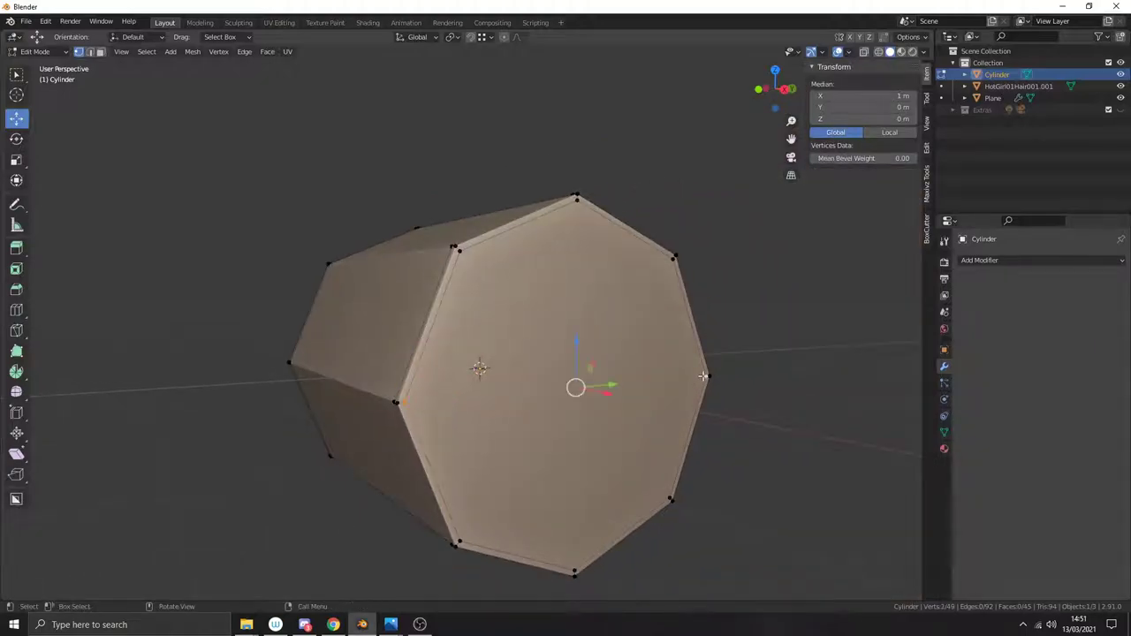
{"action": "key", "text": "j"}
{"action": "left_click", "coordinate": [575, 196]}
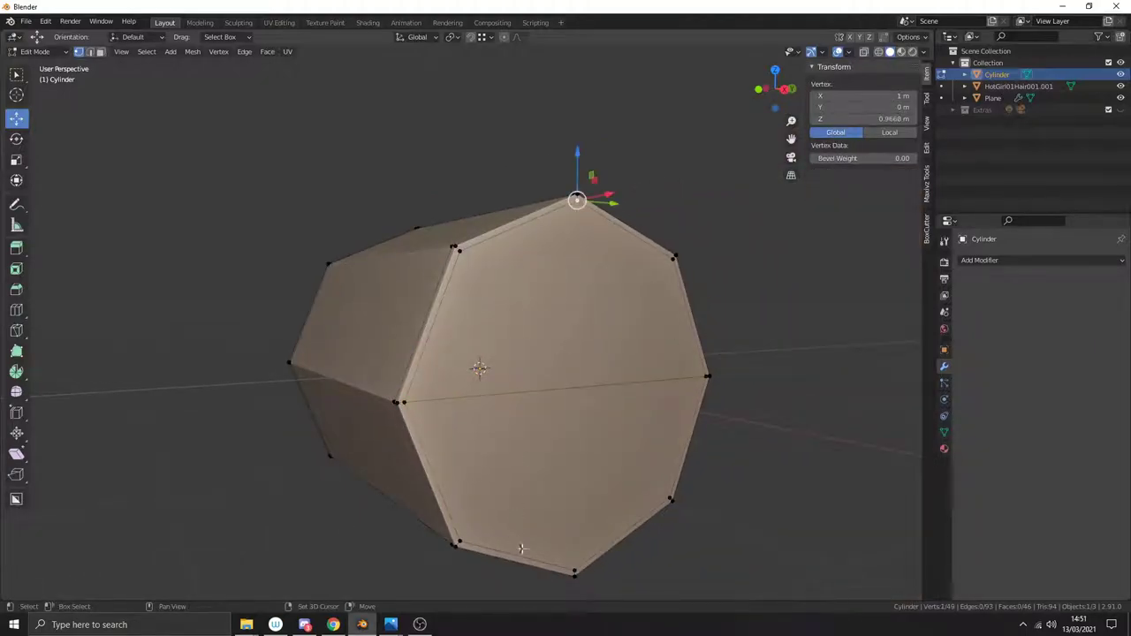
{"action": "left_click", "coordinate": [575, 569], "text": "shift"}
{"action": "key", "text": "j"}
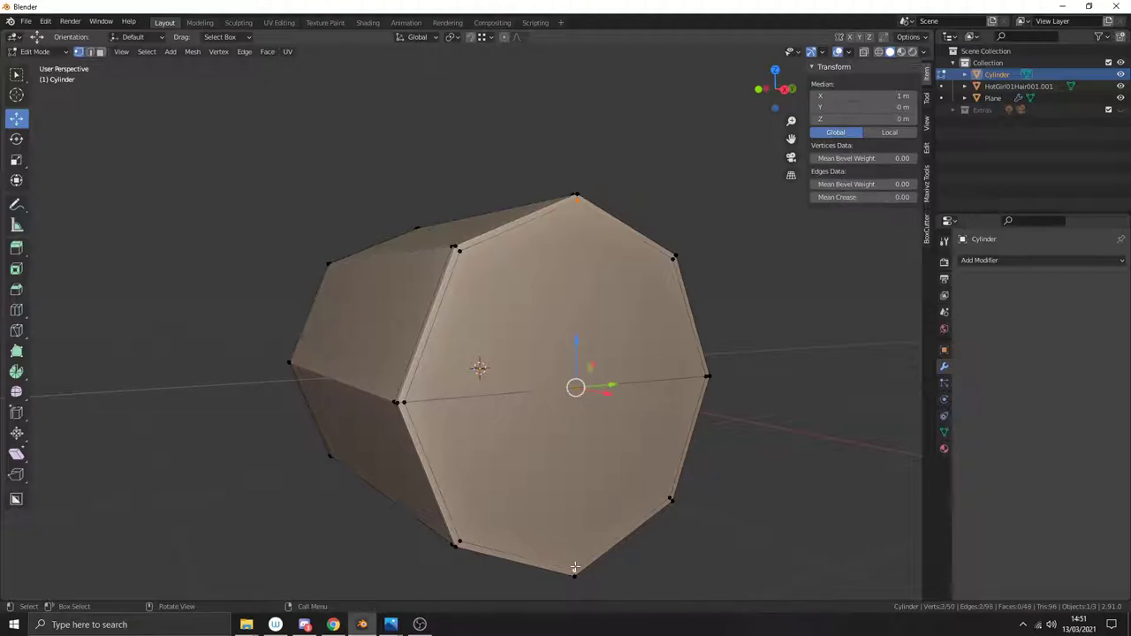
Step: Delete the lower half of the cylinder's faces in the right wireframe view, leaving a half-octagon arch
{"action": "middle_click_drag", "start_coordinate": [574, 566], "coordinate": [597, 457]}
{"action": "key", "text": "KP_3"}
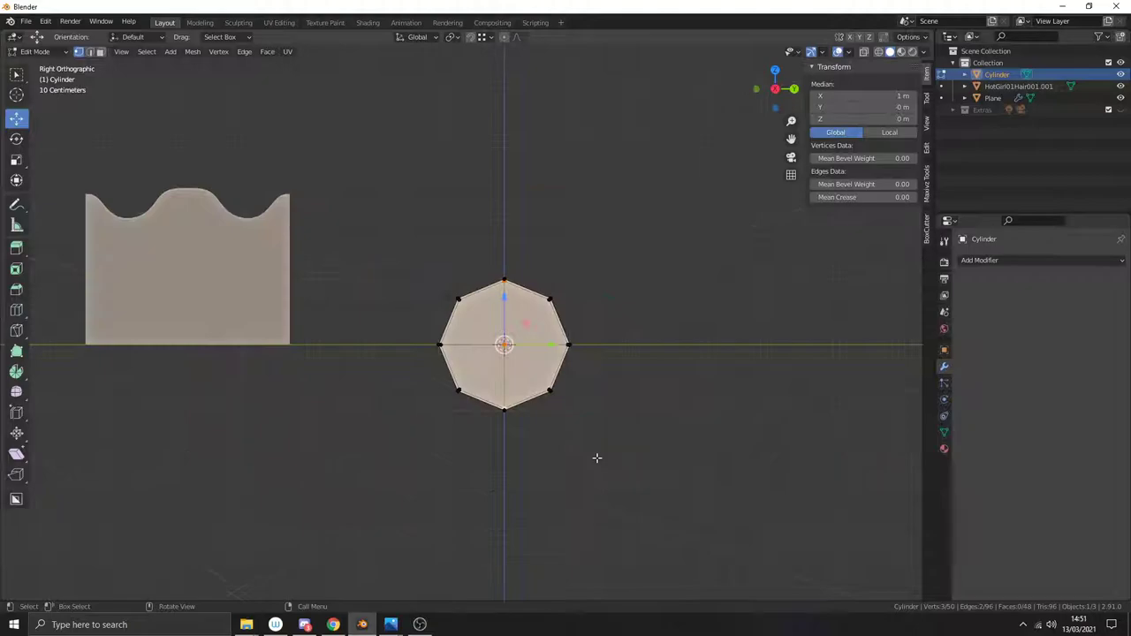
{"action": "scroll", "coordinate": [595, 457], "scroll_direction": "up", "scroll_amount": 3}
{"action": "key", "text": "z"}
{"action": "key", "text": "4"}
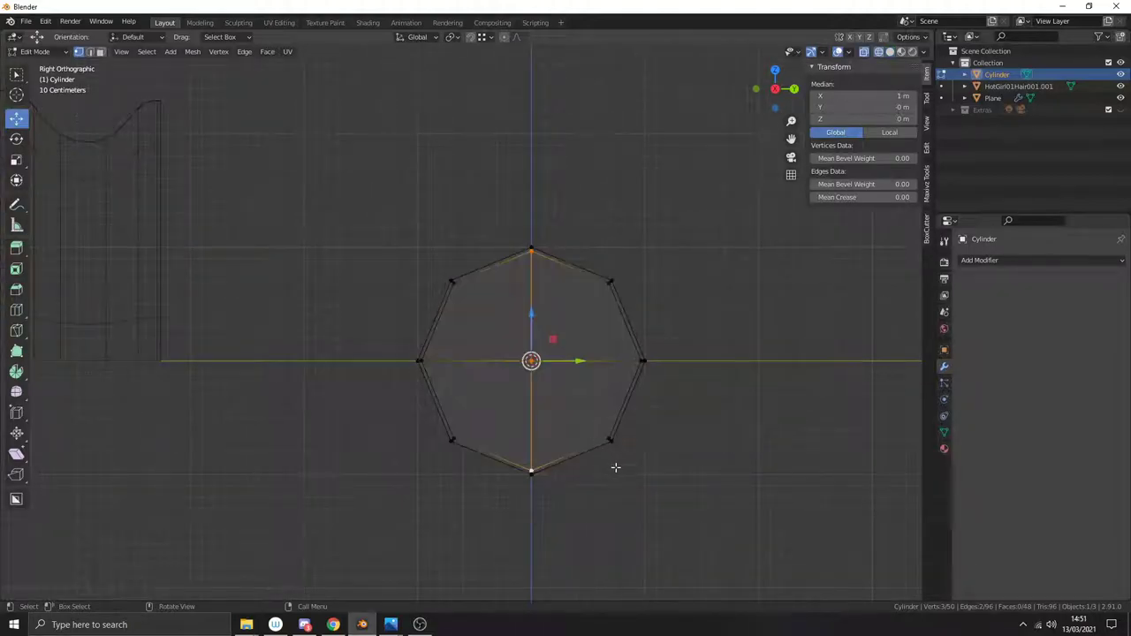
{"action": "key", "text": "alt+a"}
{"action": "mouse_move", "coordinate": [817, 504]}
{"action": "left_mouse_down"}
{"action": "mouse_move", "coordinate": [382, 445]}
{"action": "mouse_move", "coordinate": [297, 373]}
{"action": "left_mouse_up"}
{"action": "key", "text": "x"}
{"action": "left_click", "coordinate": [309, 361]}
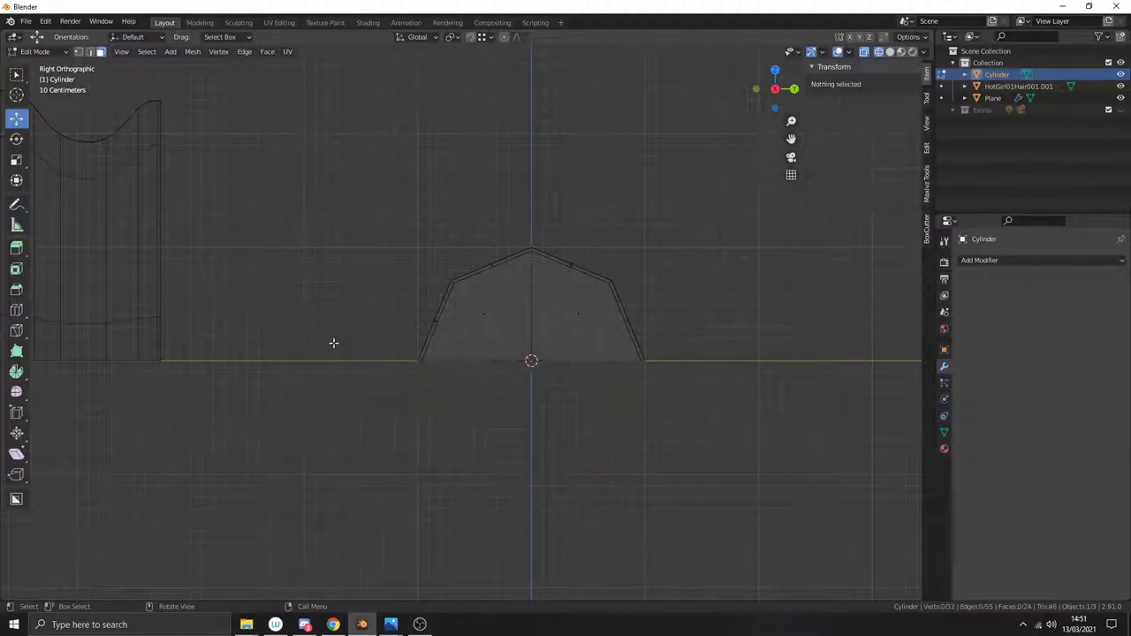
Step: Flatten the whole half-cylinder mesh into a thin arch by scaling it to about 0.064 along the X axis
{"action": "middle_click_drag", "start_coordinate": [334, 343], "coordinate": [418, 372]}
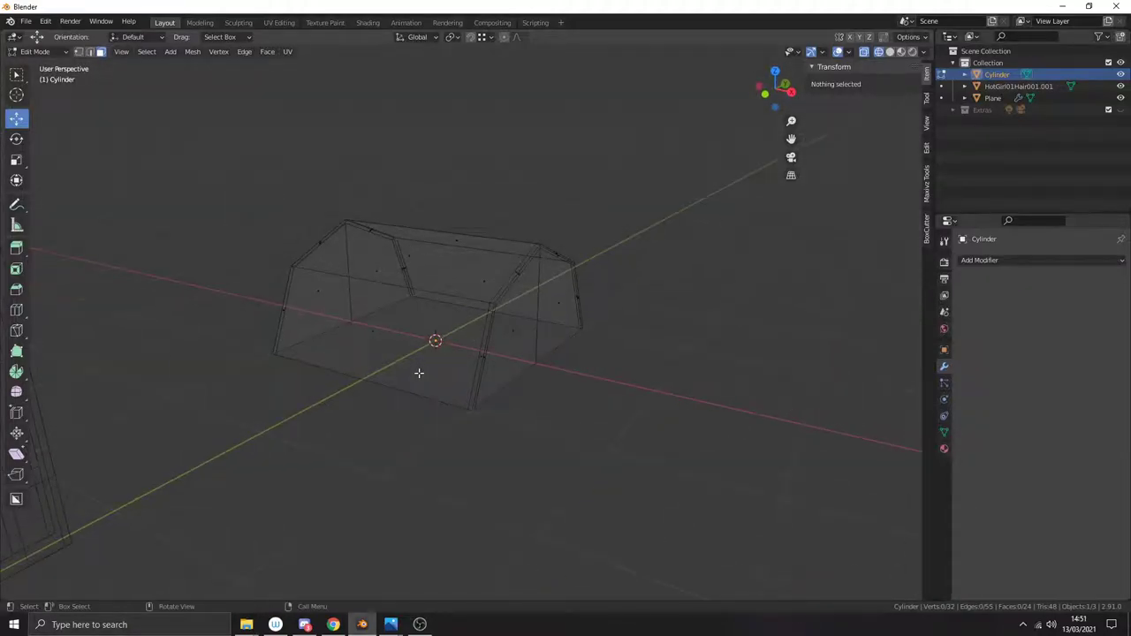
{"action": "key", "text": "a"}
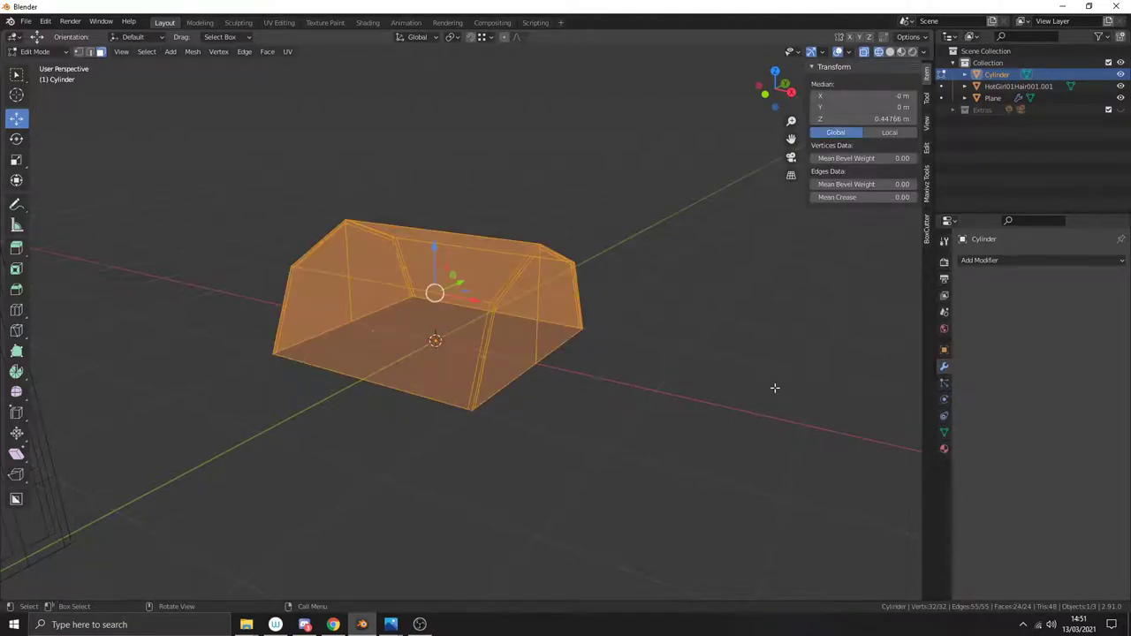
{"action": "key", "text": "s"}
{"action": "key", "text": "x"}
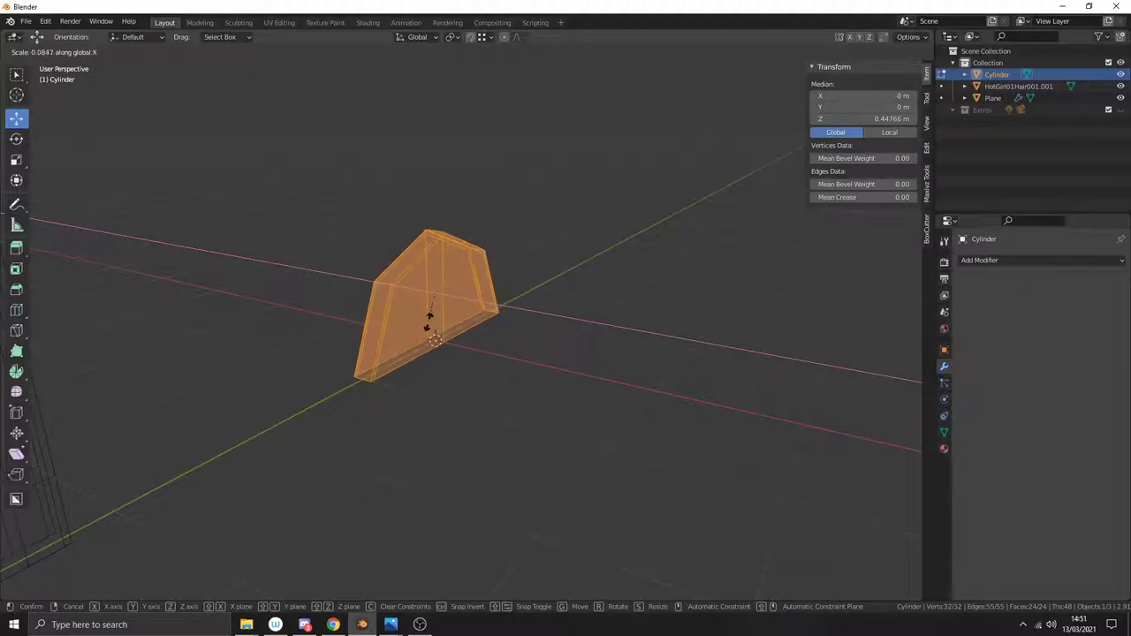
{"action": "left_click", "coordinate": [446, 334]}
{"action": "scroll", "coordinate": [433, 334], "scroll_direction": "up", "scroll_amount": 4}
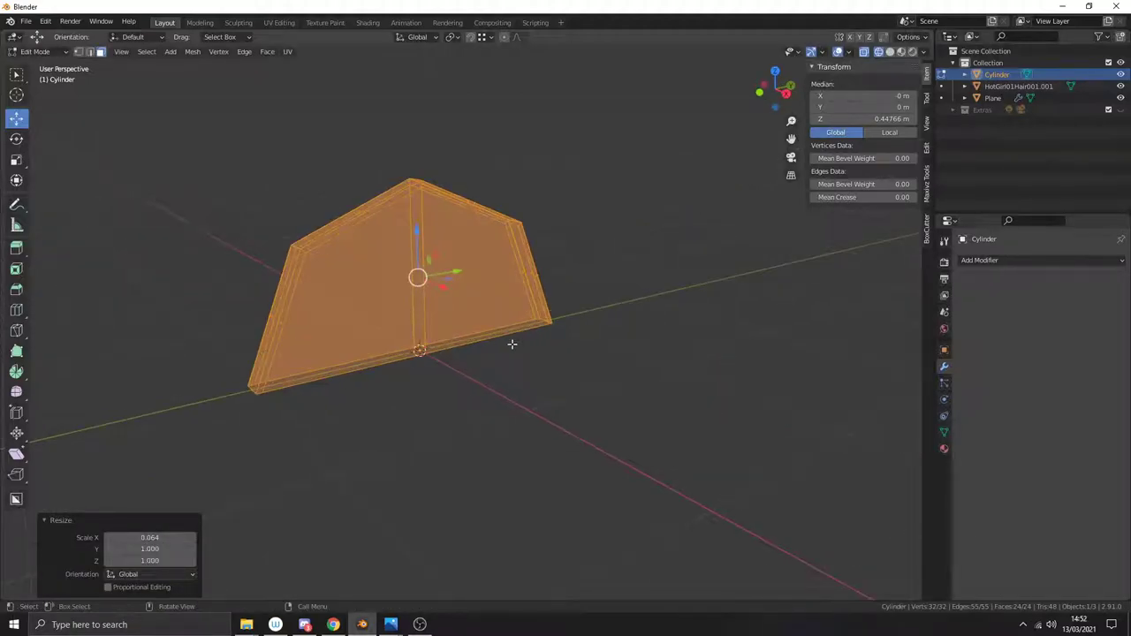
Step: Return to Object Mode and display the thin arch with solid shading
{"action": "key", "text": "Tab"}
{"action": "key", "text": "z"}
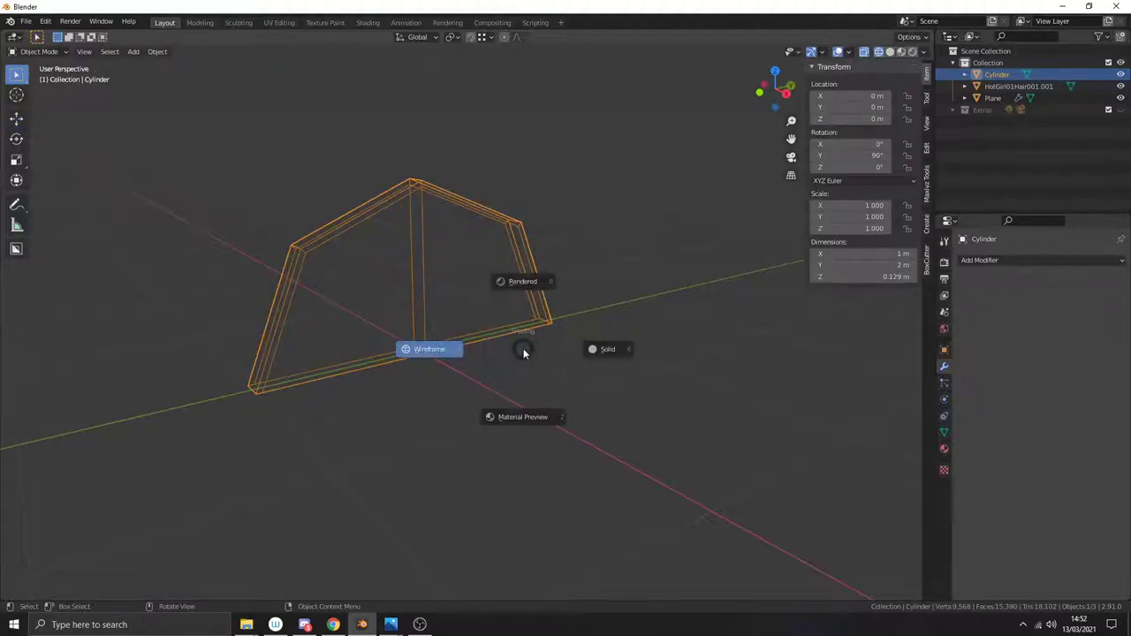
{"action": "left_click", "coordinate": [593, 355]}
{"action": "mouse_move", "coordinate": [557, 349]}
{"action": "middle_mouse_down"}
{"action": "mouse_move", "coordinate": [523, 346]}
{"action": "mouse_move", "coordinate": [558, 371]}
{"action": "mouse_move", "coordinate": [566, 331]}
{"action": "middle_mouse_up"}
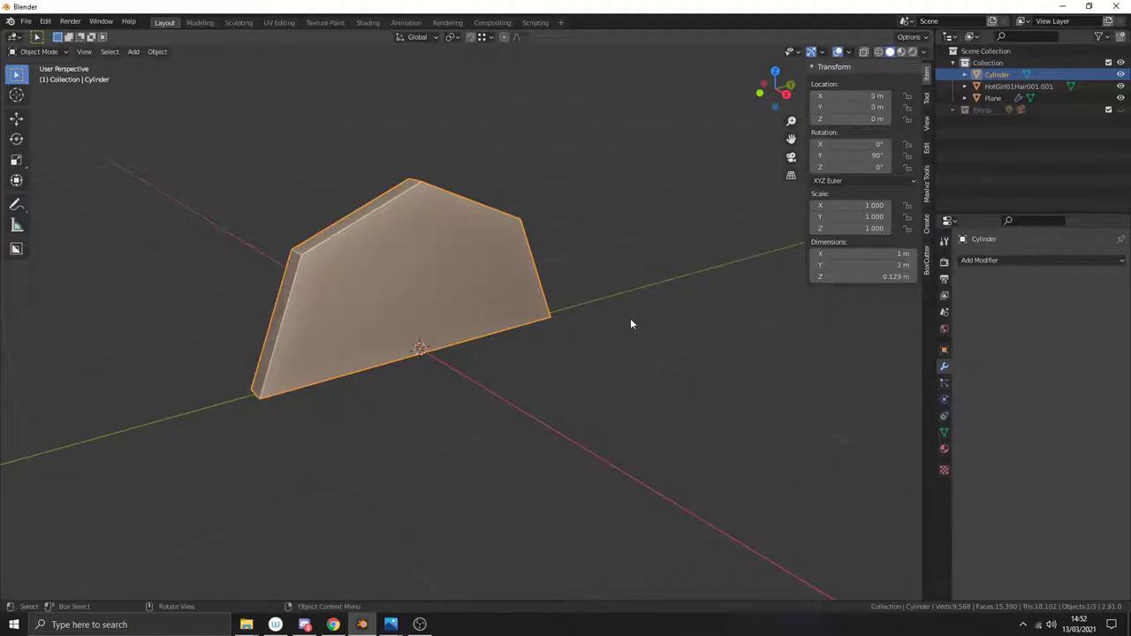
Step: Add a Subdivision Surface modifier to the arch and set its viewport level to 2
{"action": "left_click", "coordinate": [1027, 260]}
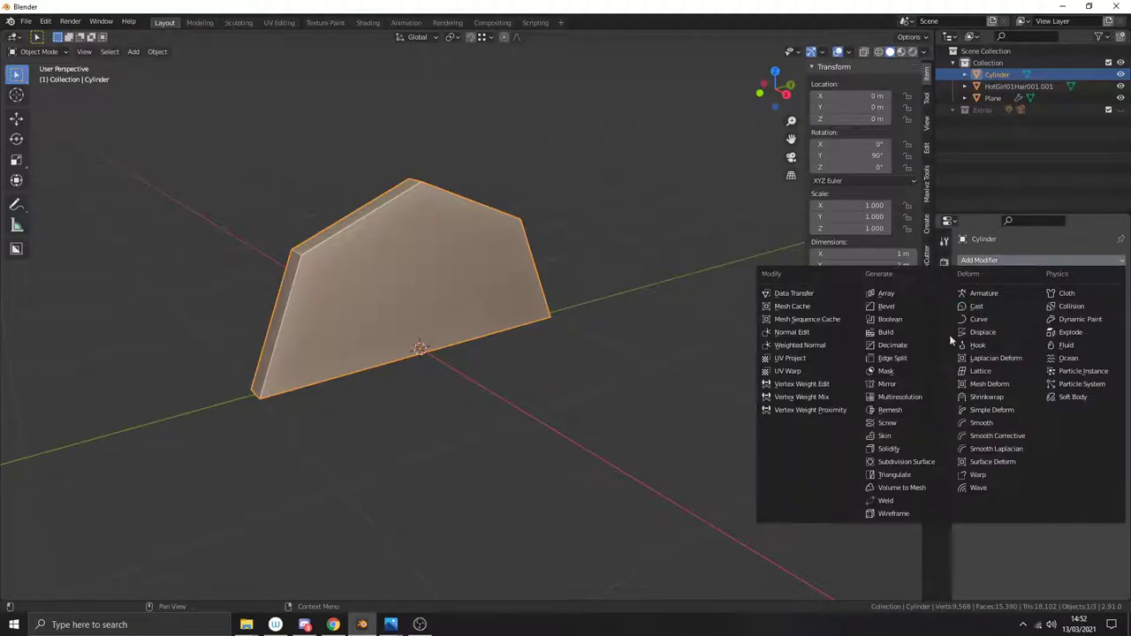
{"action": "left_click", "coordinate": [905, 461]}
{"action": "middle_click_drag", "start_coordinate": [906, 467], "coordinate": [697, 396]}
{"action": "left_click", "coordinate": [1060, 339]}
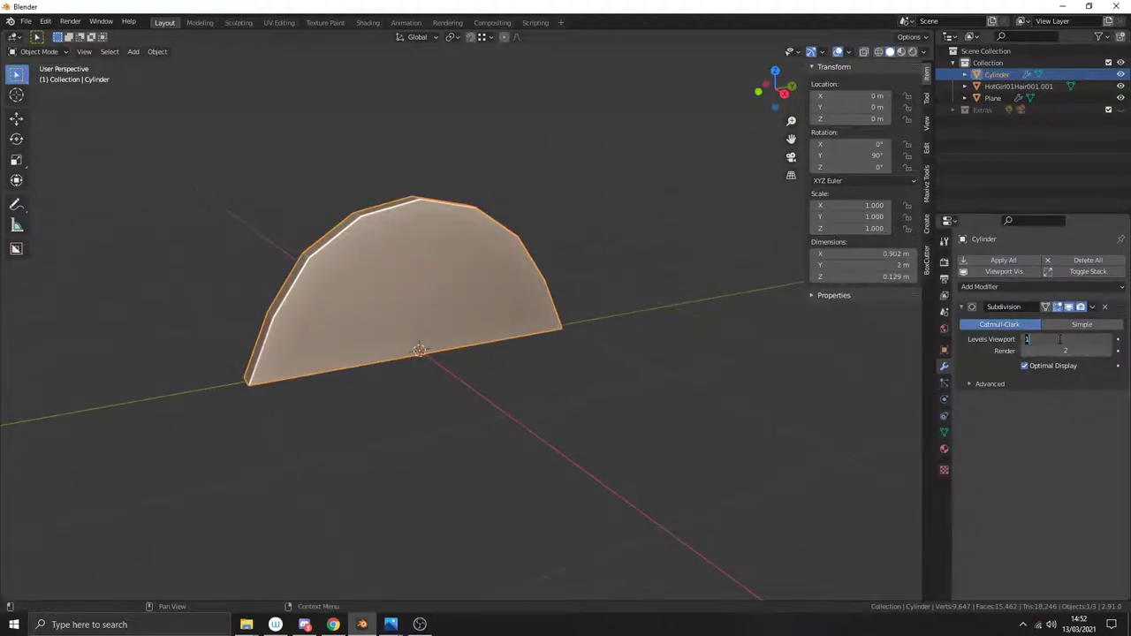
{"action": "type", "text": "2"}
{"action": "key", "text": "Return"}
Step: Shade the arch smooth and enter Edit Mode on it
{"action": "mouse_move", "coordinate": [776, 353]}
{"action": "middle_mouse_down"}
{"action": "mouse_move", "coordinate": [635, 316]}
{"action": "mouse_move", "coordinate": [677, 316]}
{"action": "mouse_move", "coordinate": [652, 311]}
{"action": "mouse_move", "coordinate": [510, 324]}
{"action": "mouse_move", "coordinate": [557, 327]}
{"action": "middle_mouse_up"}
{"action": "right_click", "coordinate": [511, 325]}
{"action": "left_click", "coordinate": [511, 325]}
{"action": "key", "text": "Tab"}
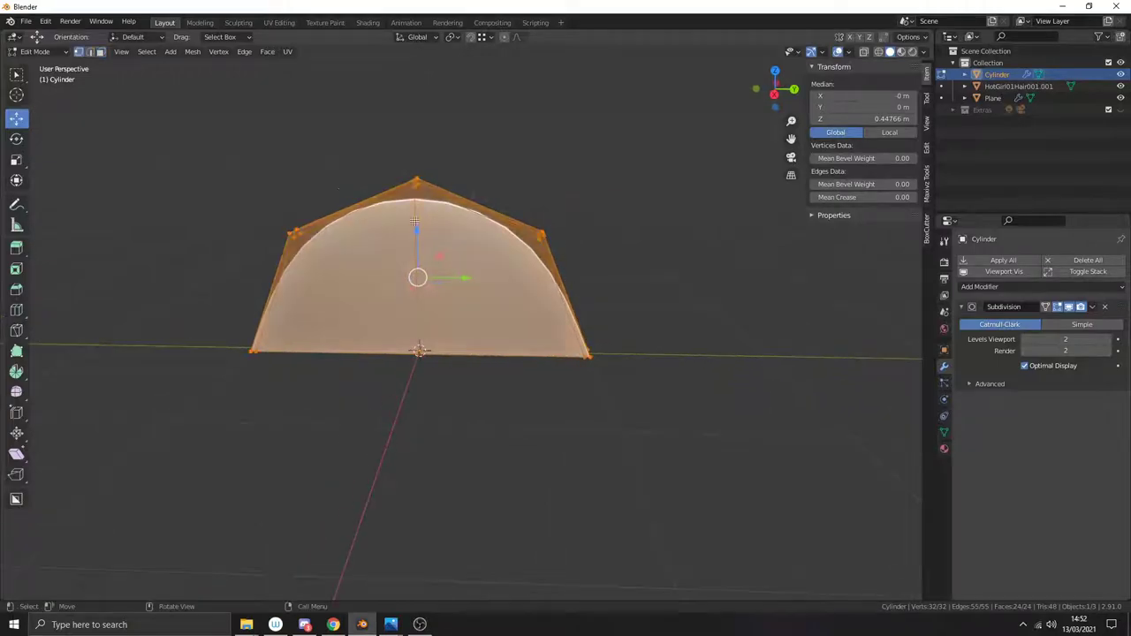
Step: Try to lower only the visible upper arch vertices about 0.13 m along the Z axis, and undo the move
{"action": "left_click_drag", "start_coordinate": [242, 130], "coordinate": [621, 278]}
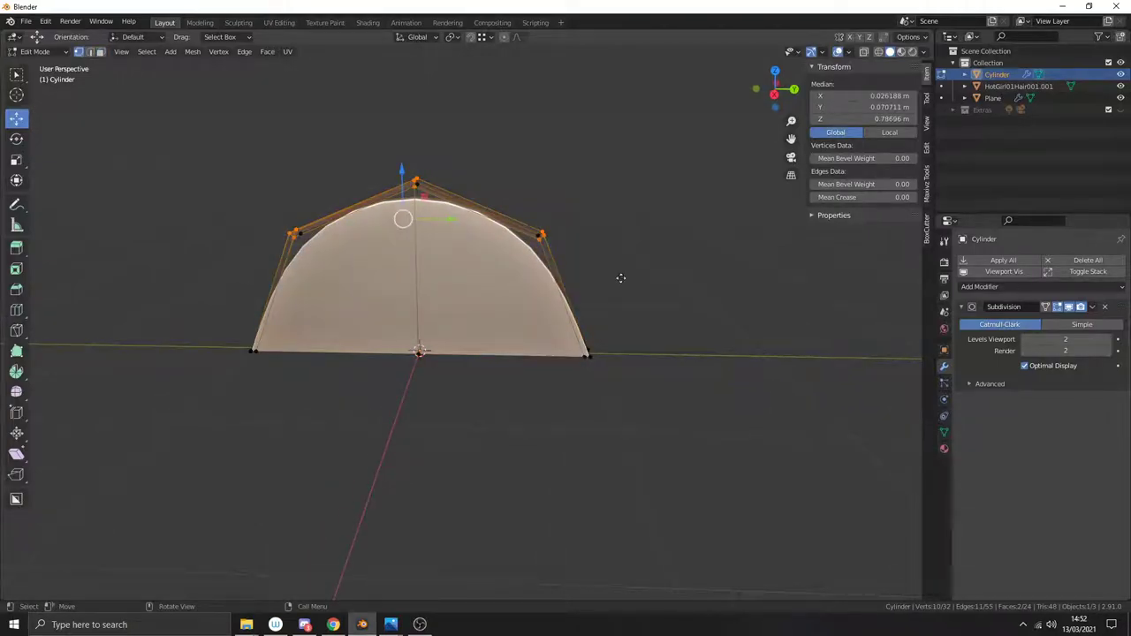
{"action": "key", "text": "g"}
{"action": "key", "text": "z"}
{"action": "left_click", "coordinate": [627, 302]}
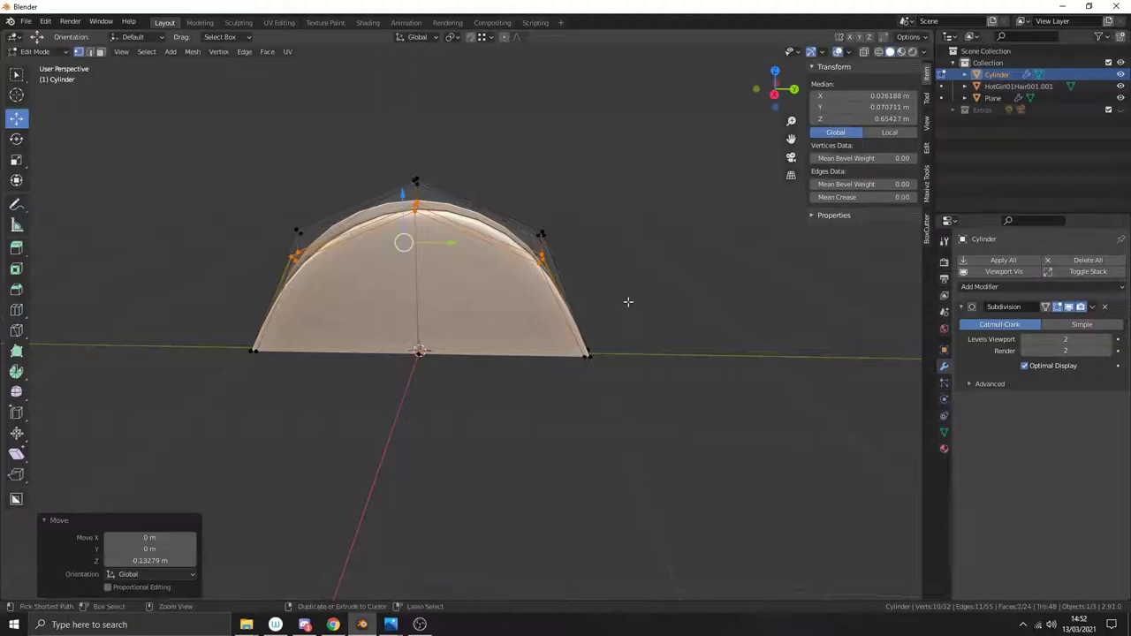
{"action": "key", "text": "ctrl+z"}
Step: Lower all the upper arch vertices, front and back, about 0.147 m along the Z axis, and return to Object Mode with the arch selected
{"action": "left_click_drag", "start_coordinate": [166, 109], "coordinate": [606, 258]}
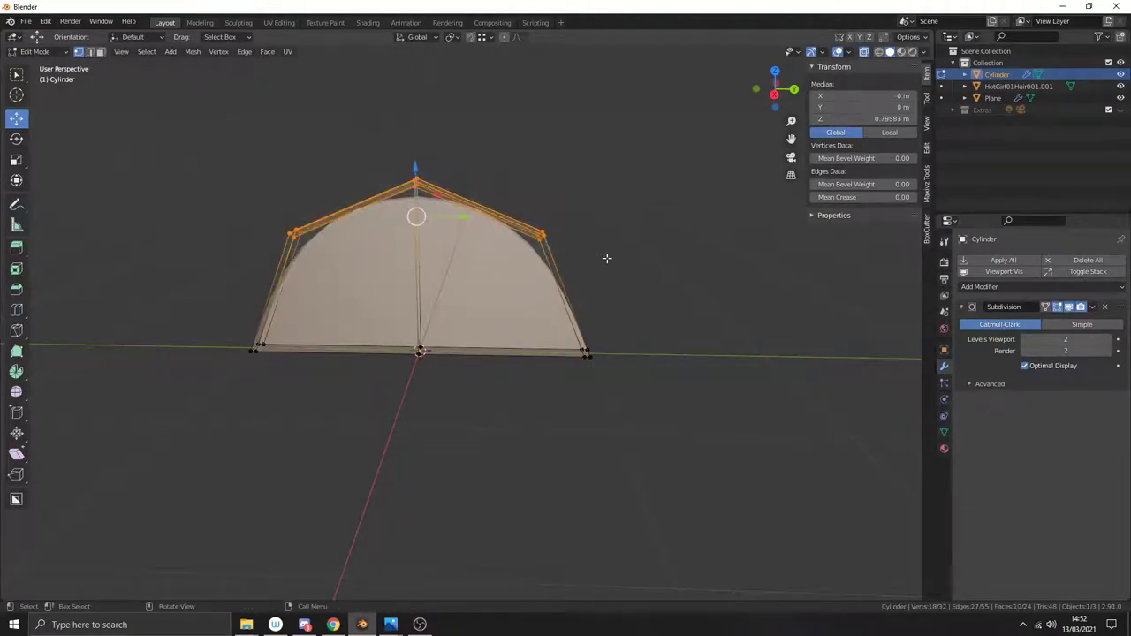
{"action": "key", "text": "g"}
{"action": "key", "text": "z"}
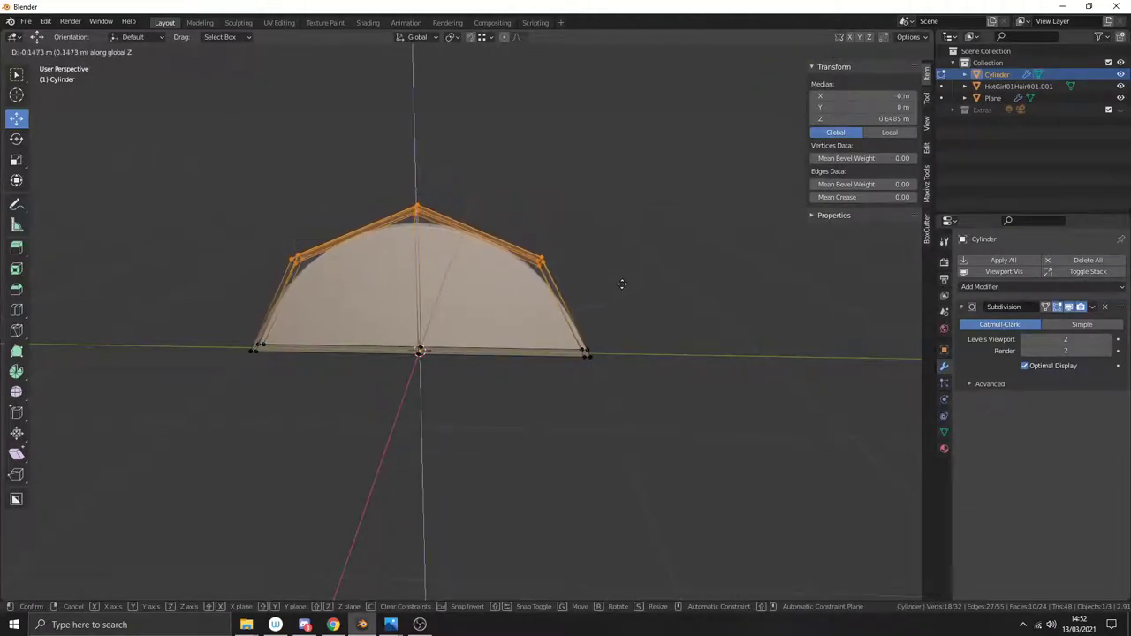
{"action": "left_click", "coordinate": [622, 284]}
{"action": "key", "text": "Tab"}
{"action": "left_click", "coordinate": [623, 288]}
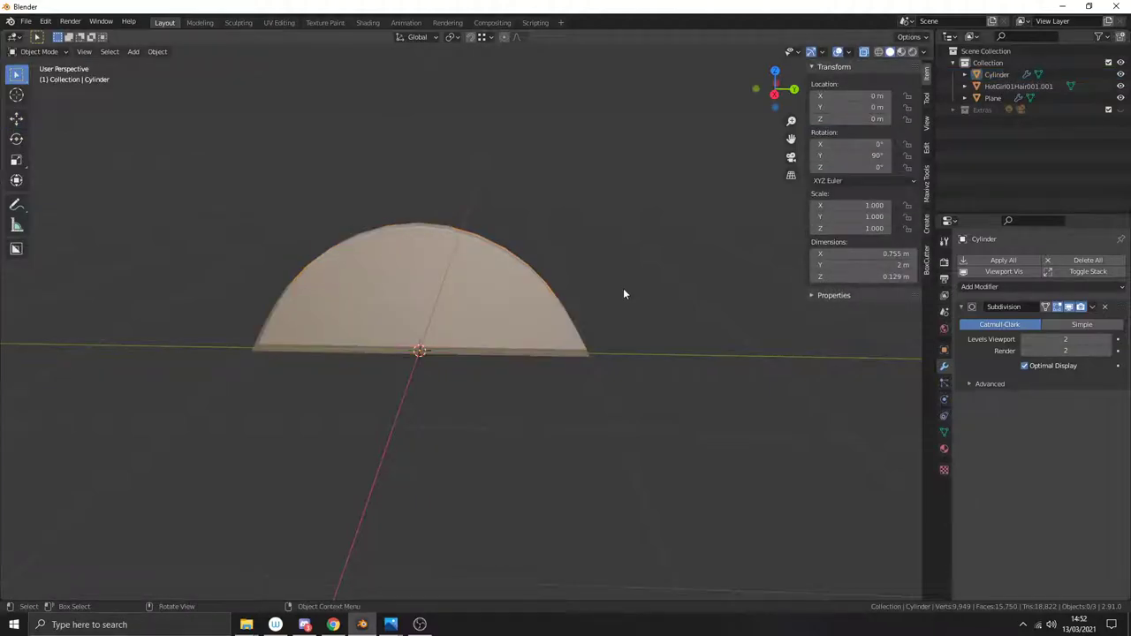
{"action": "left_click", "coordinate": [533, 322]}
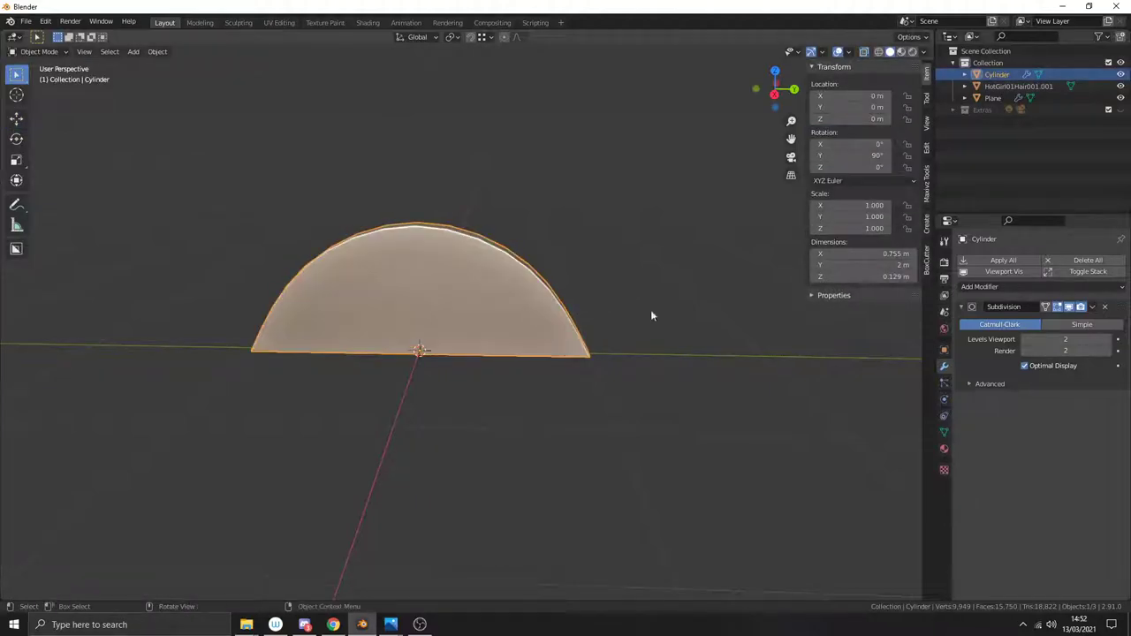
{"action": "left_click", "coordinate": [693, 298]}
{"action": "middle_click_drag", "start_coordinate": [694, 298], "coordinate": [517, 330]}
{"action": "left_click", "coordinate": [504, 331]}
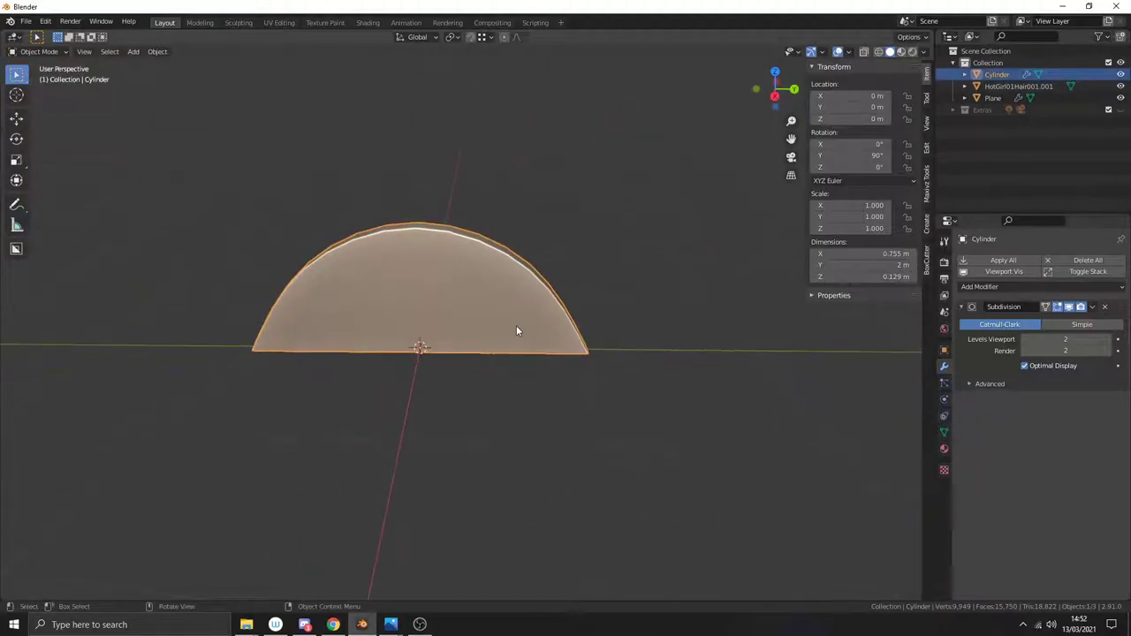
Step: Add one vertical loop cut through the arch's positive-Y half, slid towards the peak at a factor of -0.254
{"action": "key", "text": "Tab"}
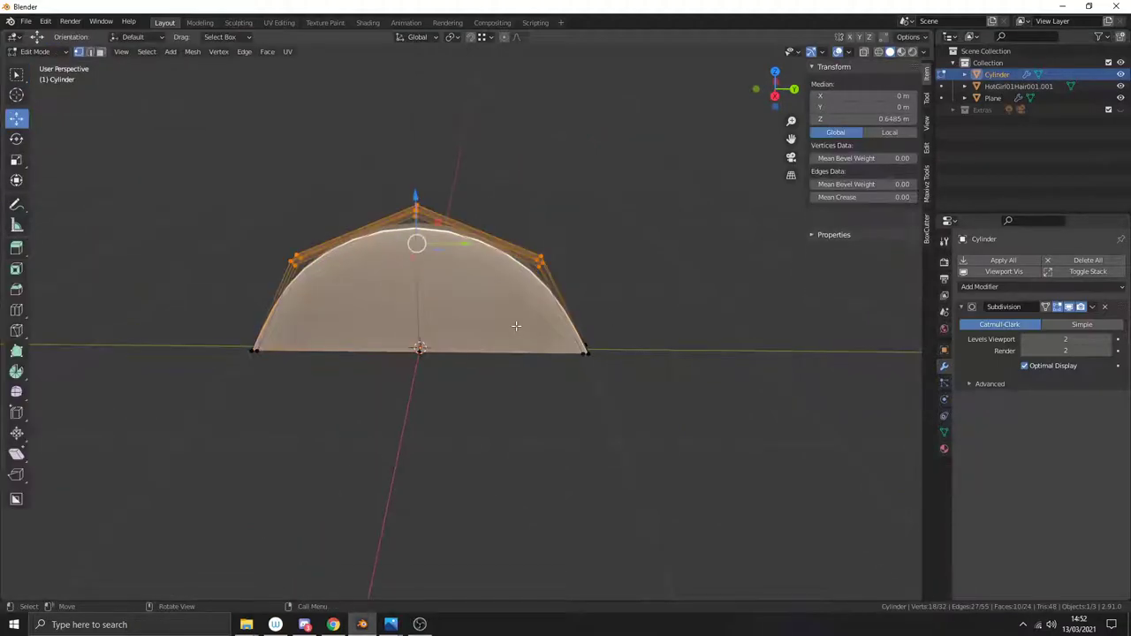
{"action": "key", "text": "ctrl+r"}
{"action": "left_click", "coordinate": [517, 268]}
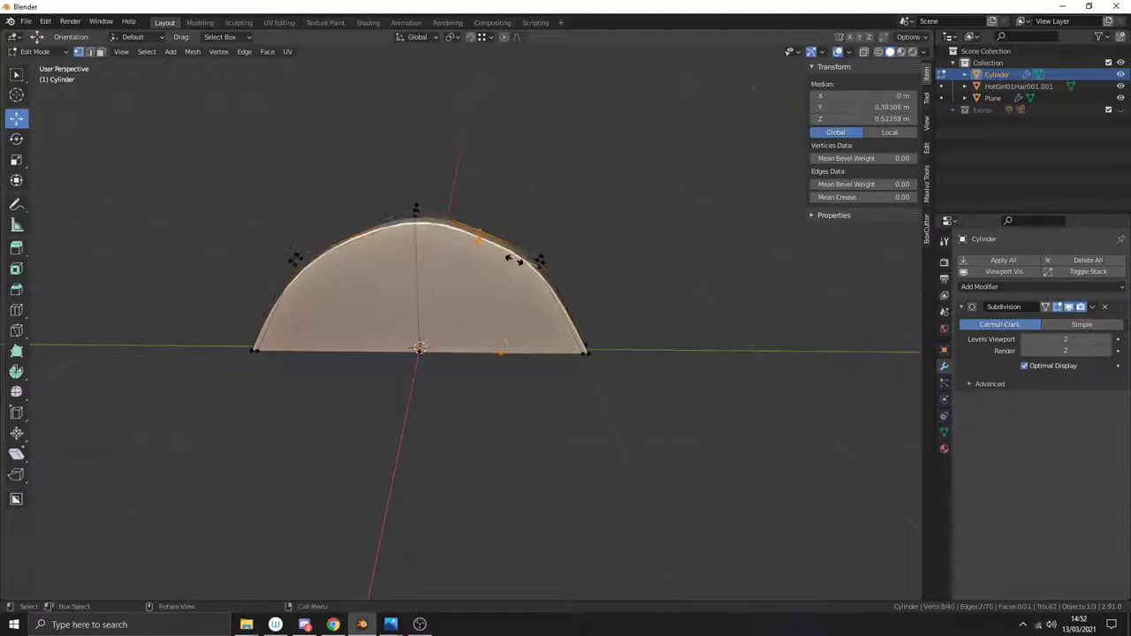
{"action": "left_click", "coordinate": [497, 255]}
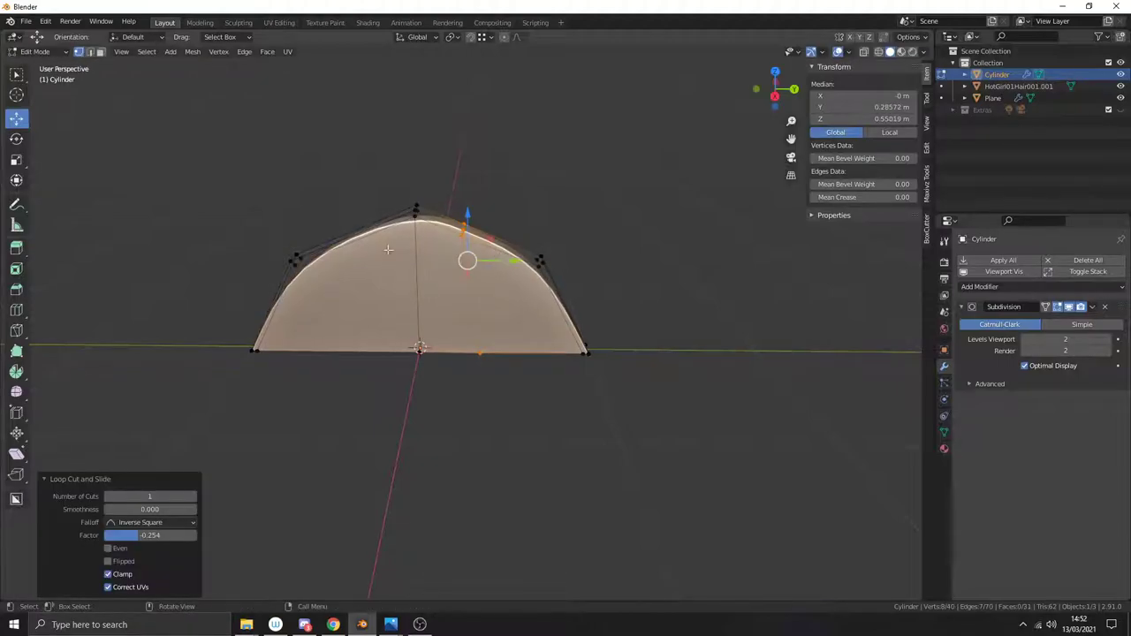
{"action": "key", "text": "ctrl+e"}
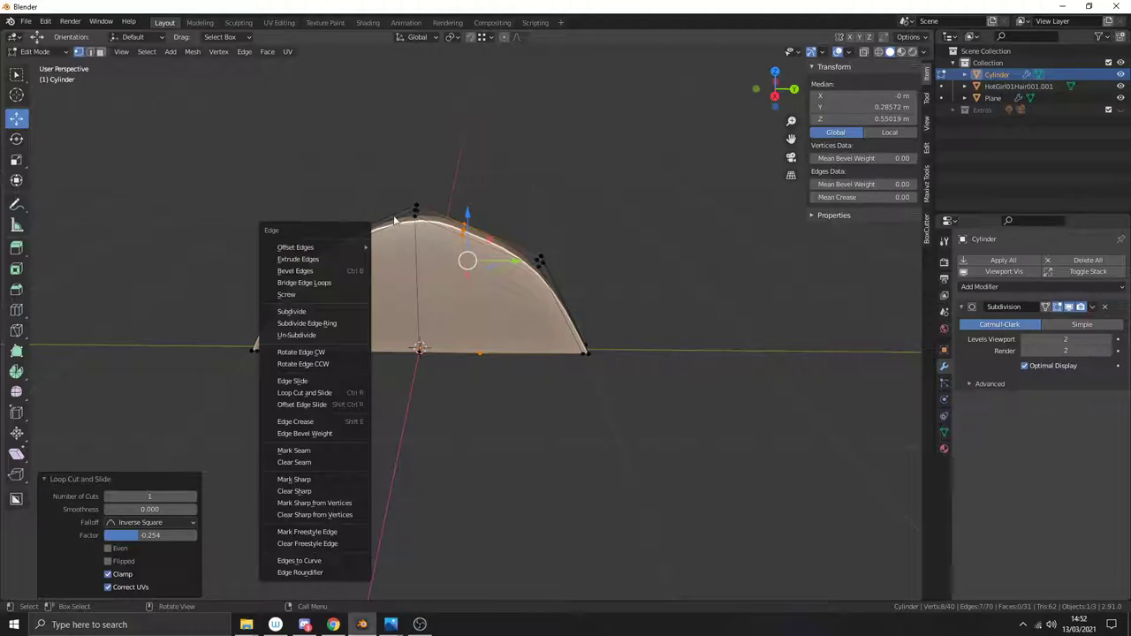
{"action": "key", "text": "Escape"}
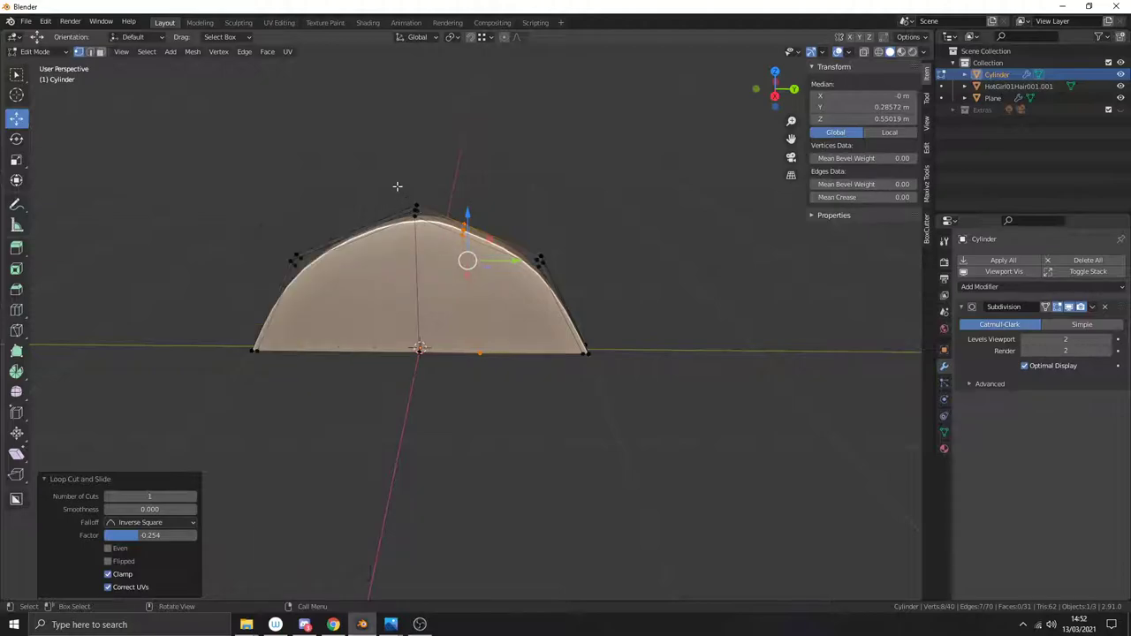
Step: Add one centred vertical loop cut through the arch's negative-Y half
{"action": "key", "text": "ctrl+r"}
{"action": "left_click", "coordinate": [366, 249]}
{"action": "right_click", "coordinate": [322, 277]}
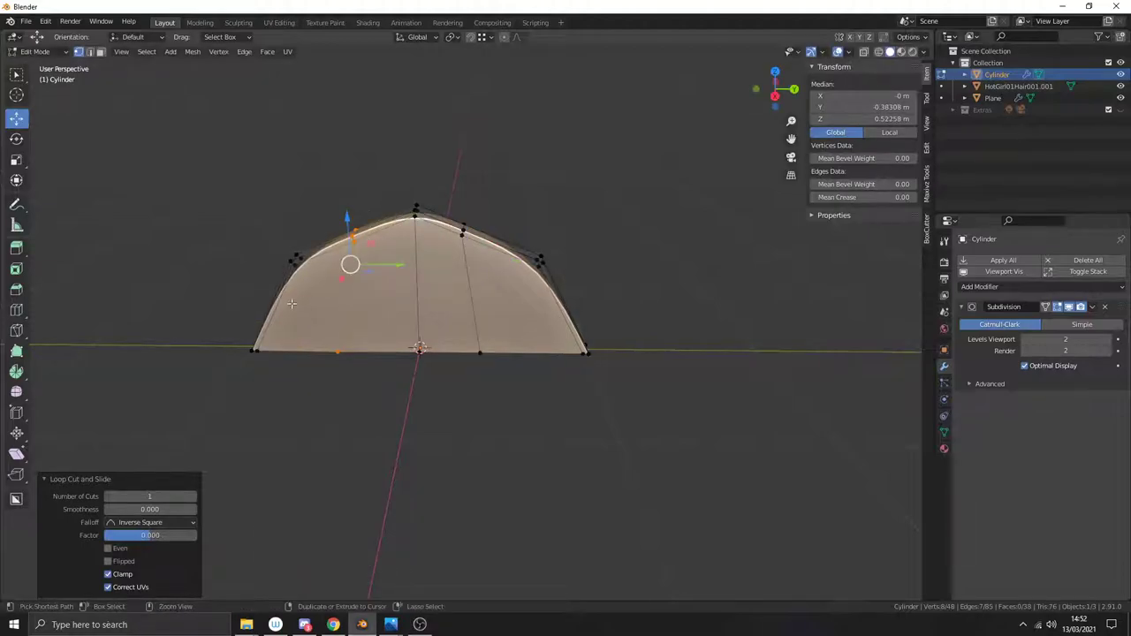
{"action": "right_click", "coordinate": [295, 303]}
Step: Add a centred horizontal loop cut across the whole arch and return to Object Mode
{"action": "key", "text": "ctrl+r"}
{"action": "left_click", "coordinate": [269, 320]}
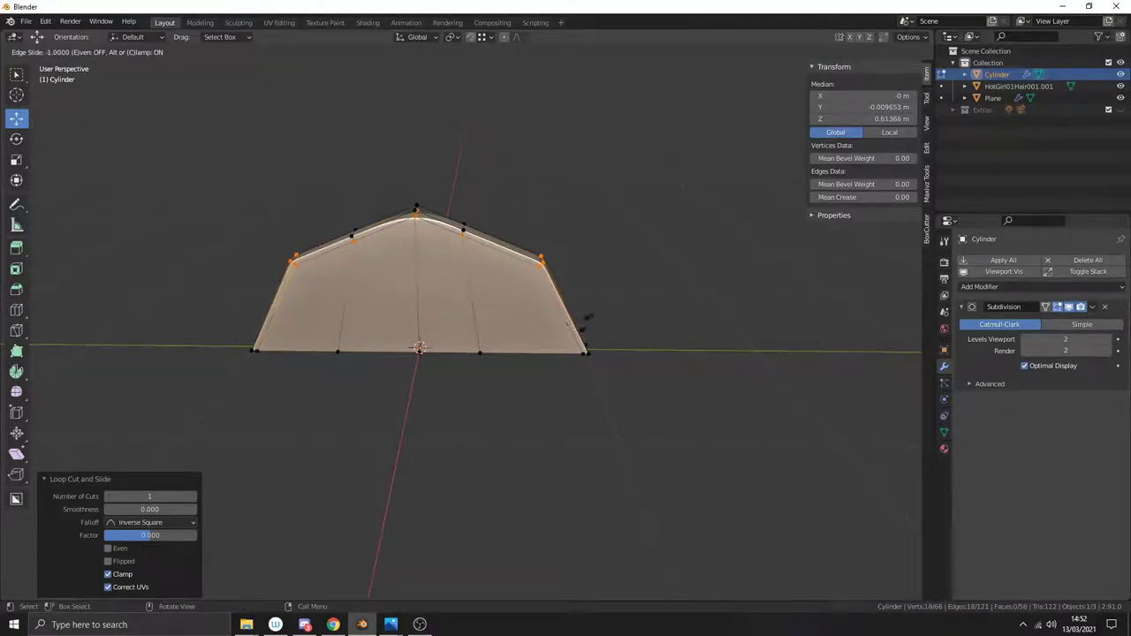
{"action": "right_click", "coordinate": [604, 315]}
{"action": "key", "text": "Tab"}
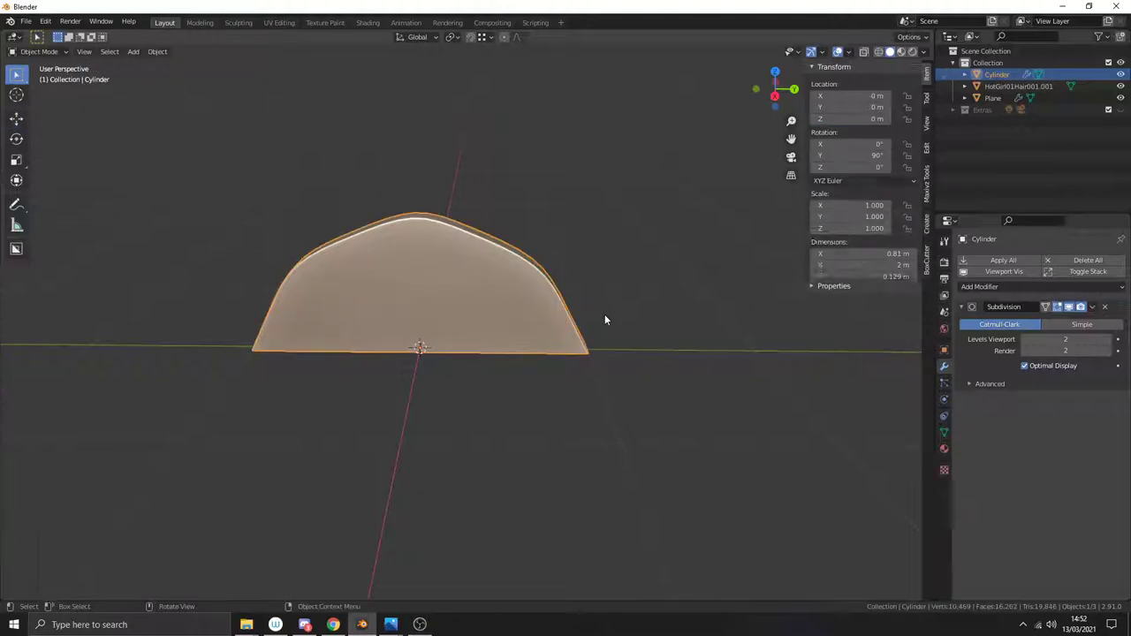
Step: Shift the rim vertices on the arch's positive-Y side along the Y axis, ending with a move of about -0.257 m, and return to Object Mode
{"action": "middle_click_drag", "start_coordinate": [627, 307], "coordinate": [462, 323]}
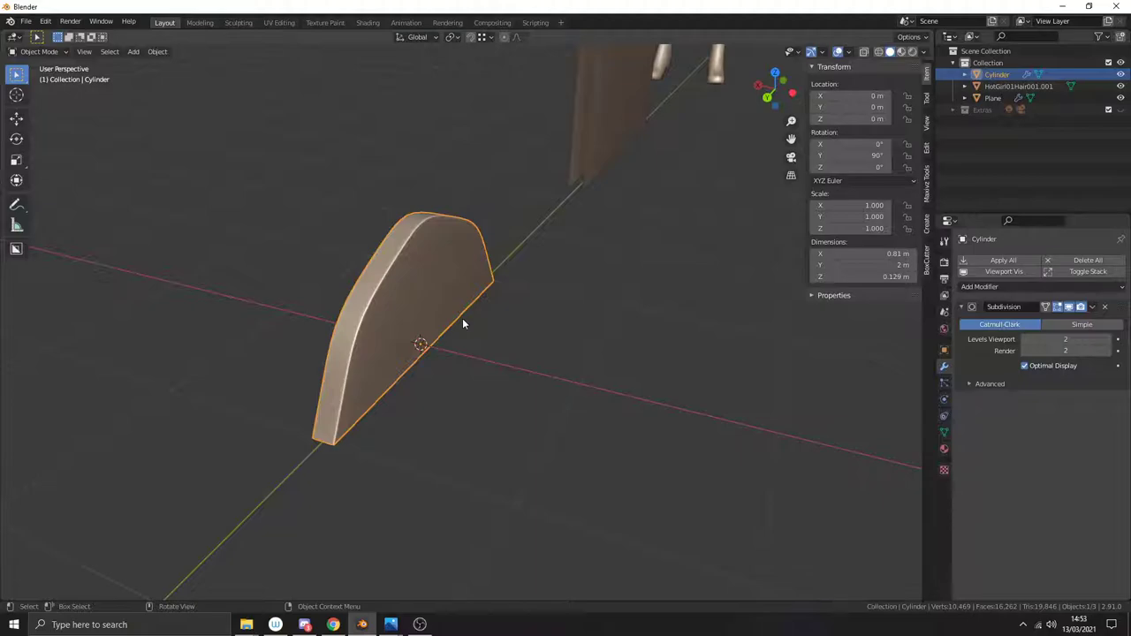
{"action": "middle_click_drag", "start_coordinate": [462, 324], "coordinate": [525, 258]}
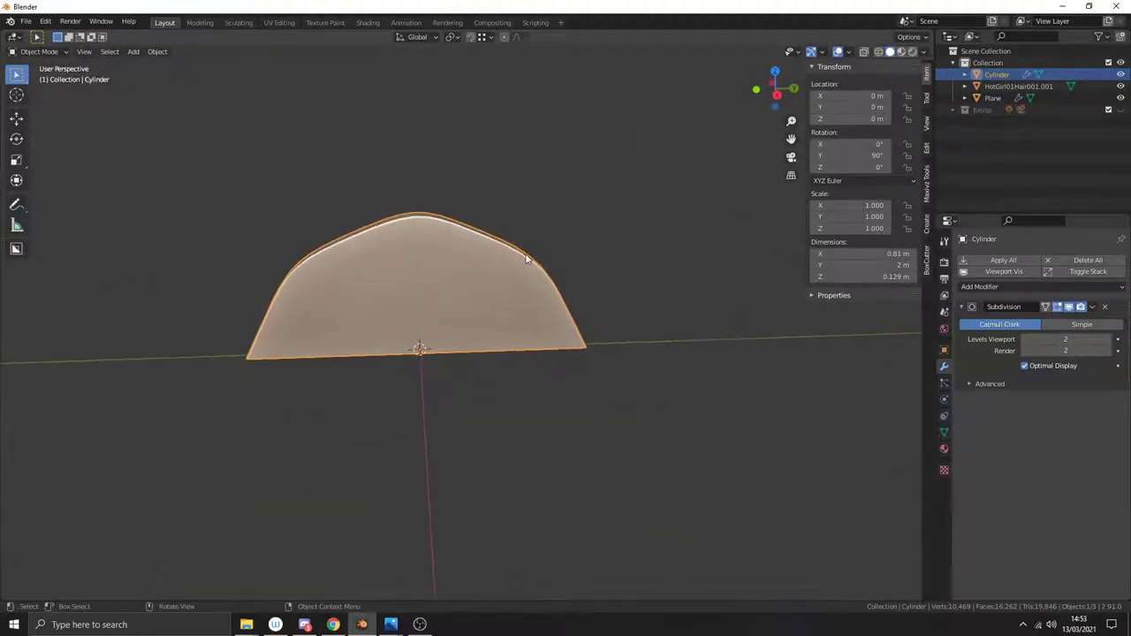
{"action": "key", "text": "Tab"}
{"action": "left_click_drag", "start_coordinate": [434, 181], "coordinate": [488, 239]}
{"action": "scroll", "coordinate": [488, 224], "scroll_direction": "up", "scroll_amount": 2}
{"action": "middle_click_drag", "start_coordinate": [496, 162], "coordinate": [486, 180]}
{"action": "left_click_drag", "start_coordinate": [494, 151], "coordinate": [546, 134]}
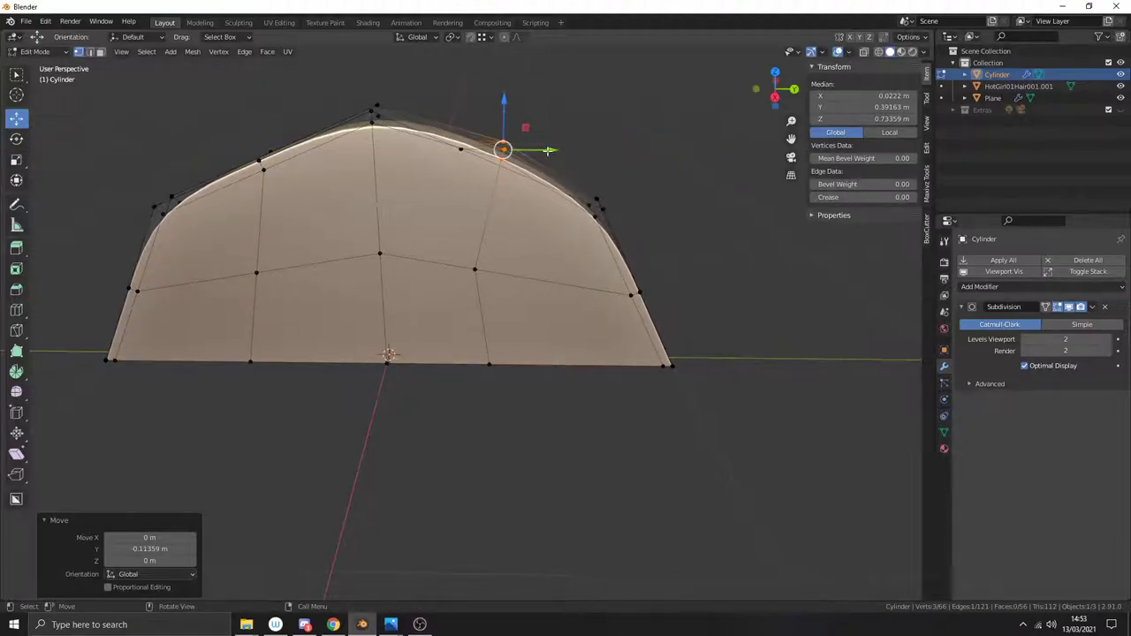
{"action": "left_click_drag", "start_coordinate": [548, 150], "coordinate": [461, 95]}
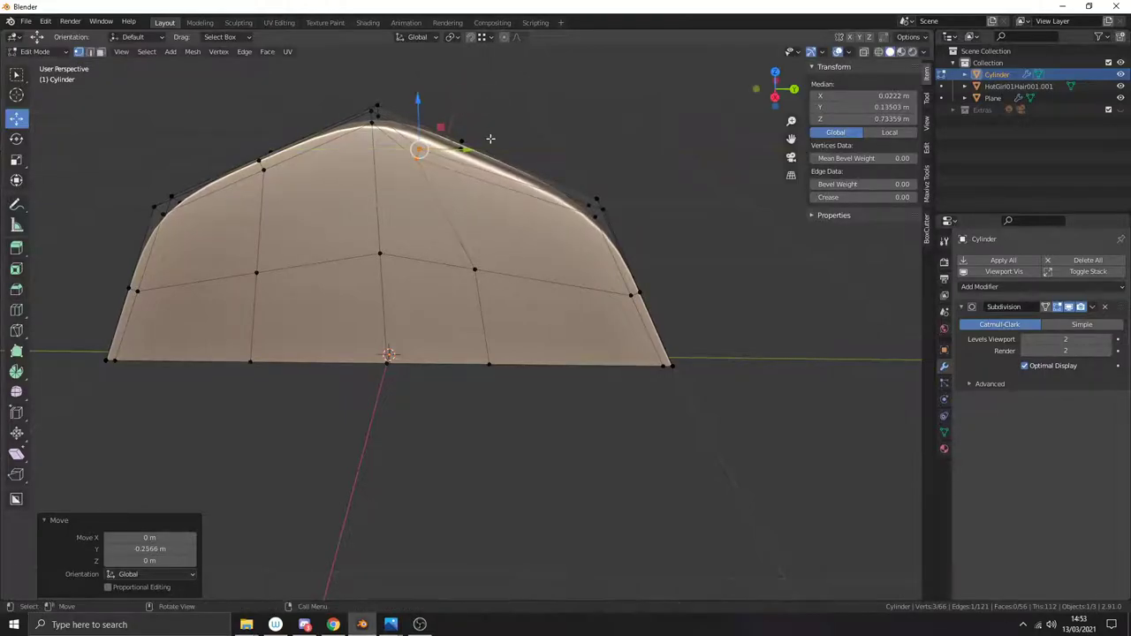
{"action": "key", "text": "Tab"}
{"action": "middle_click_drag", "start_coordinate": [510, 139], "coordinate": [444, 155]}
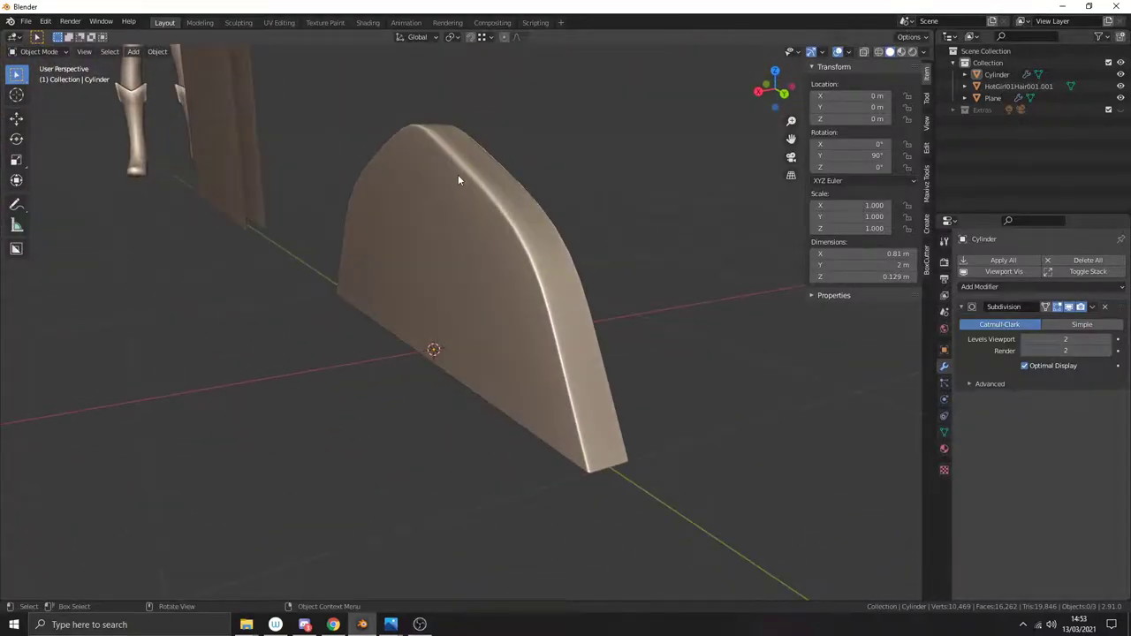
{"action": "left_click", "coordinate": [458, 176]}
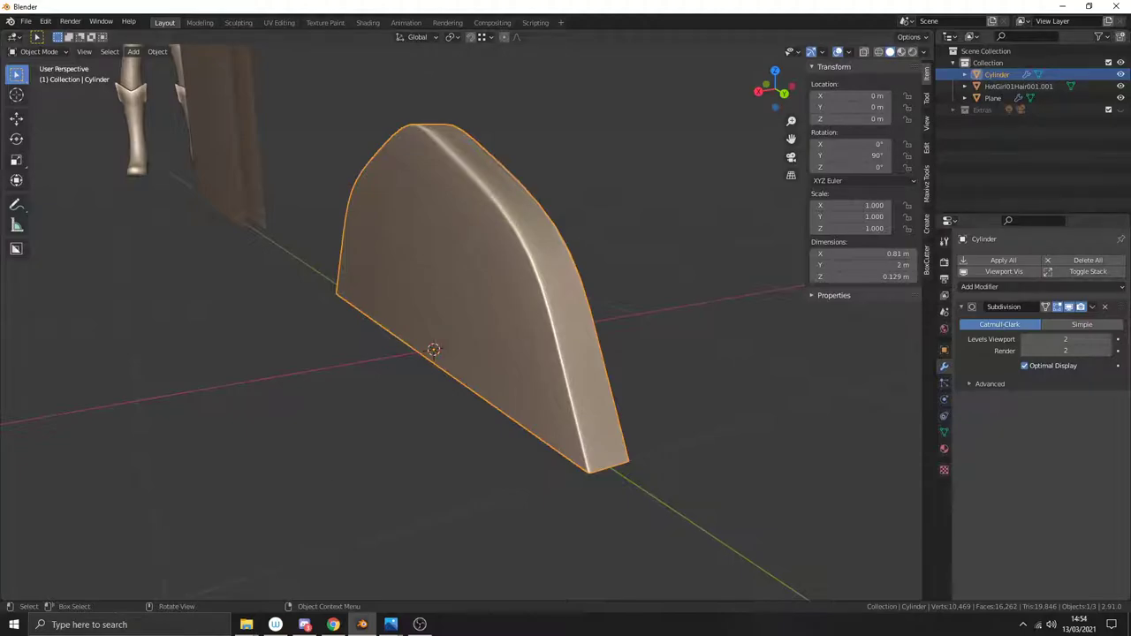
Step: Select the curved-top wall and view its front side together with the arch
{"action": "scroll", "coordinate": [542, 488], "scroll_direction": "down", "scroll_amount": 5}
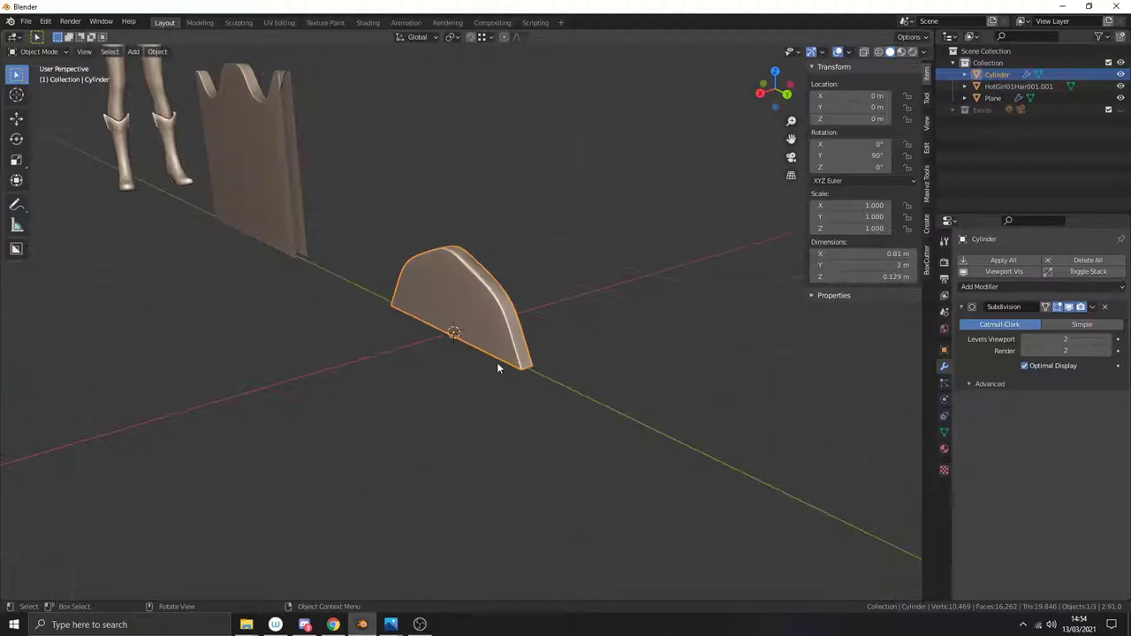
{"action": "middle_click_drag", "start_coordinate": [496, 361], "coordinate": [466, 346], "text": "shift"}
{"action": "left_click", "coordinate": [330, 232]}
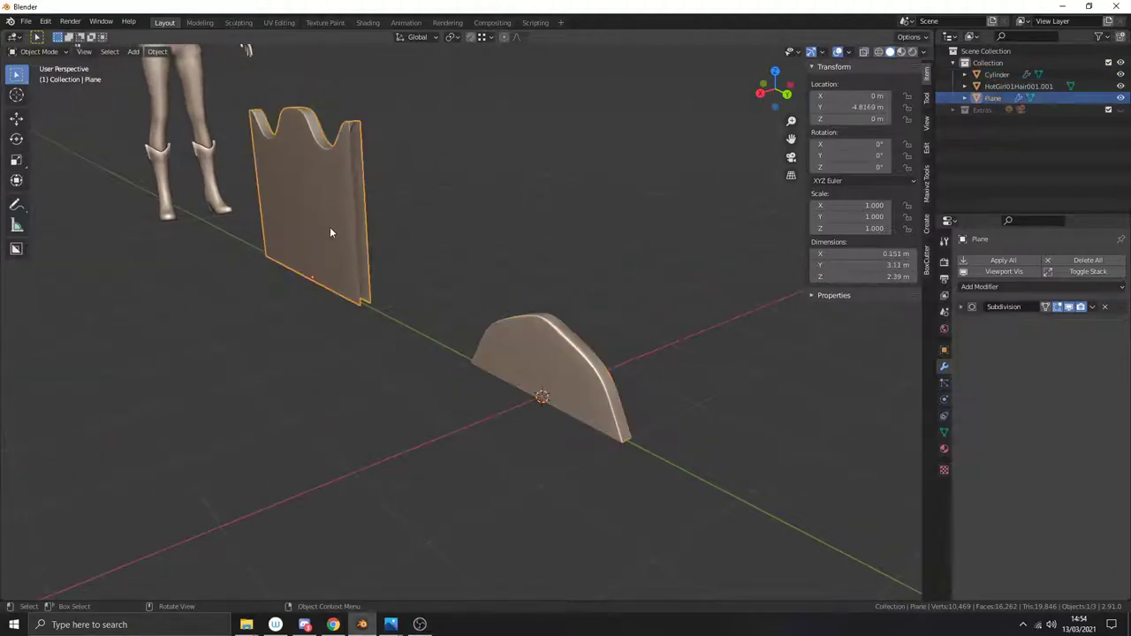
{"action": "middle_click_drag", "start_coordinate": [330, 226], "coordinate": [431, 219]}
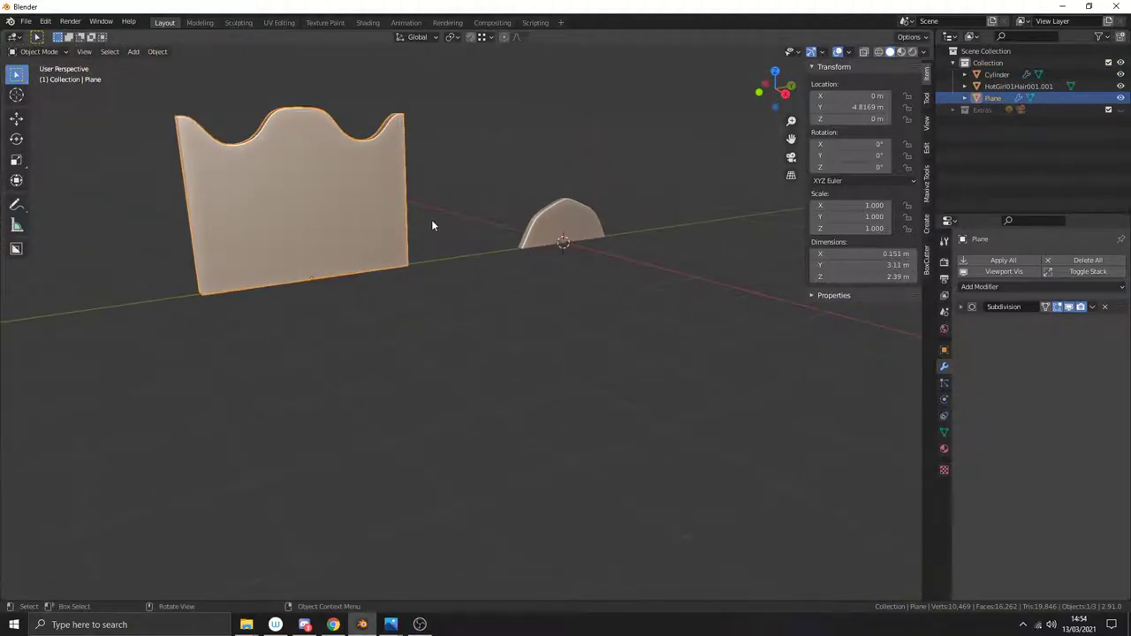